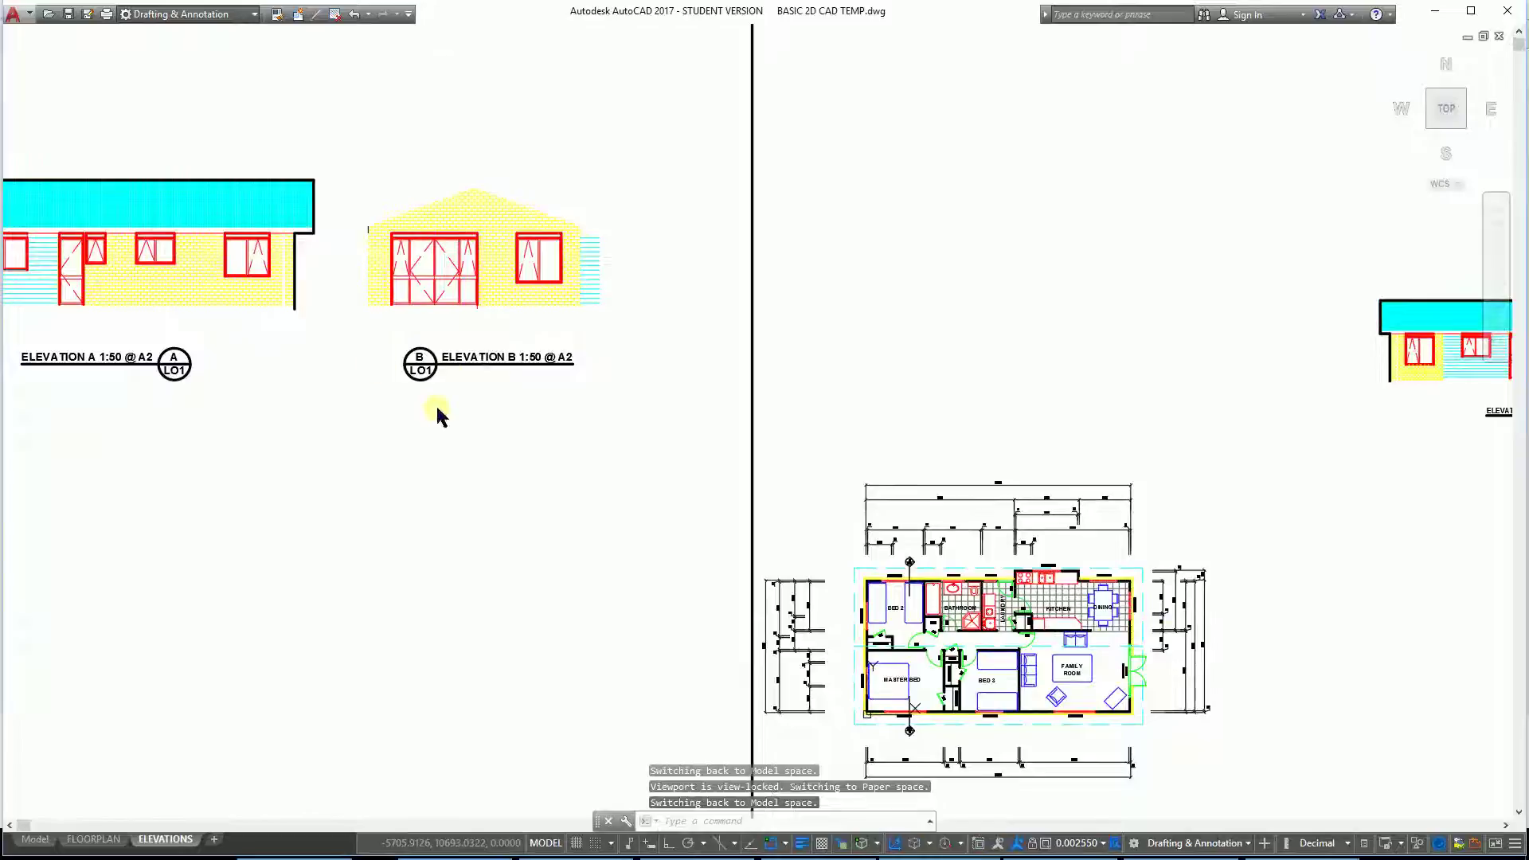
Activate the viewport containing elevations A and B and turn off Clean Screen
left_click(495, 465)
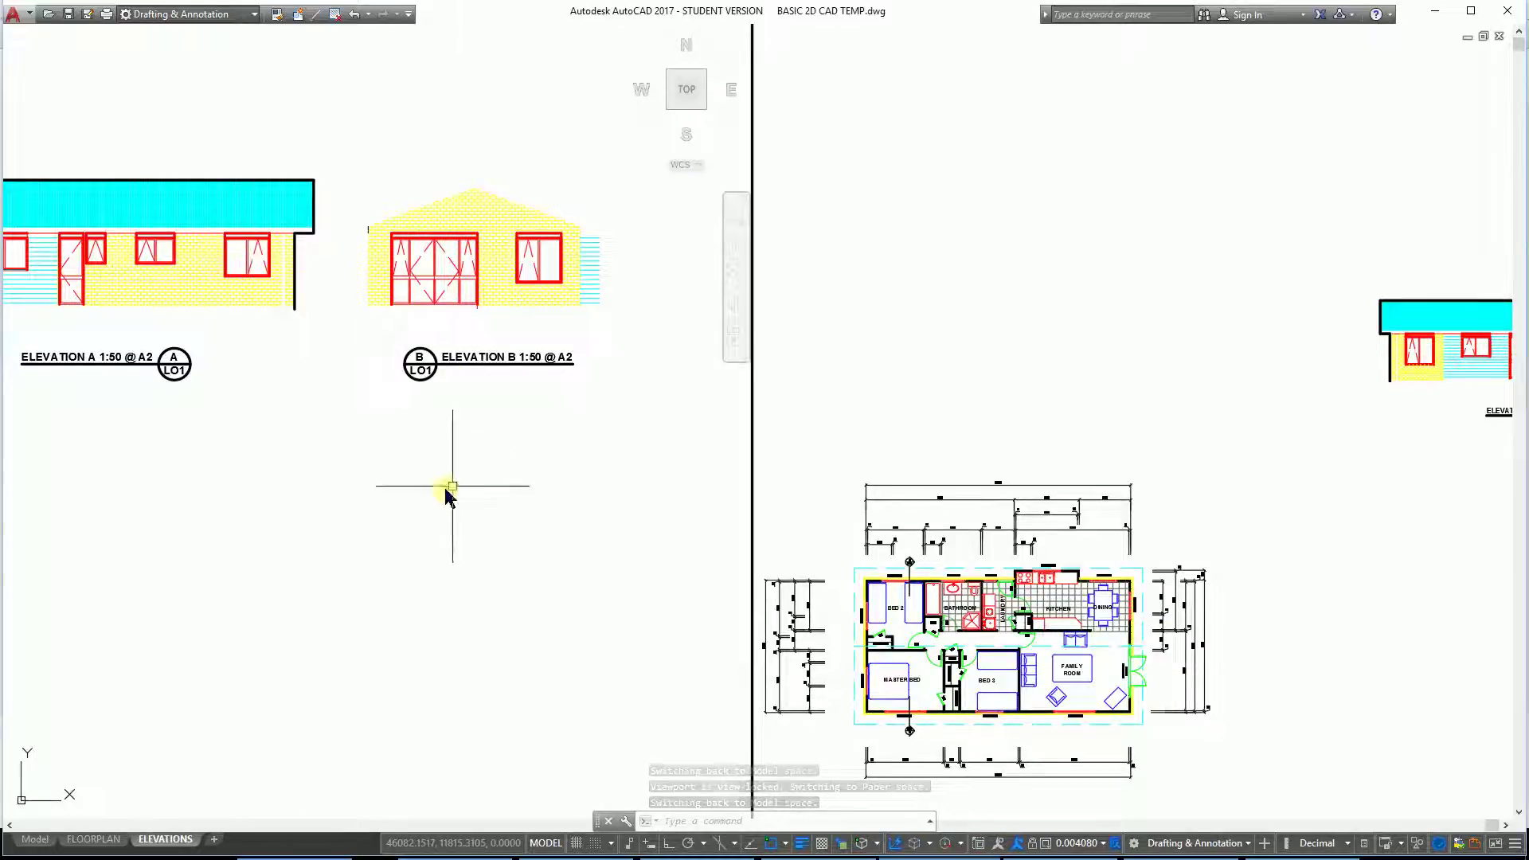
scroll(498, 495, "down", 5)
middle_click_drag(497, 497, 599, 514)
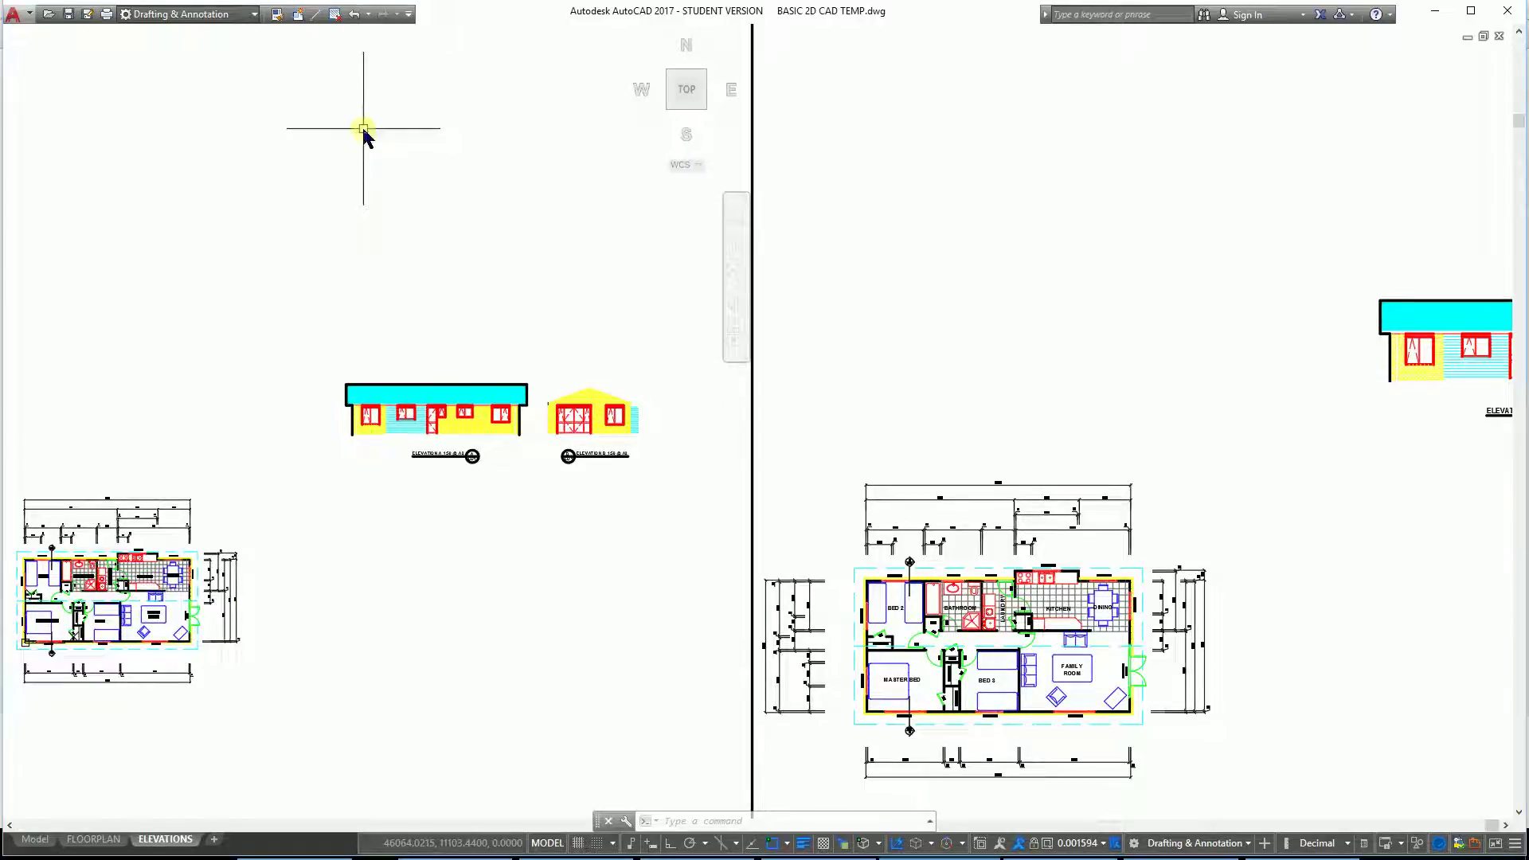
left_click(1509, 844)
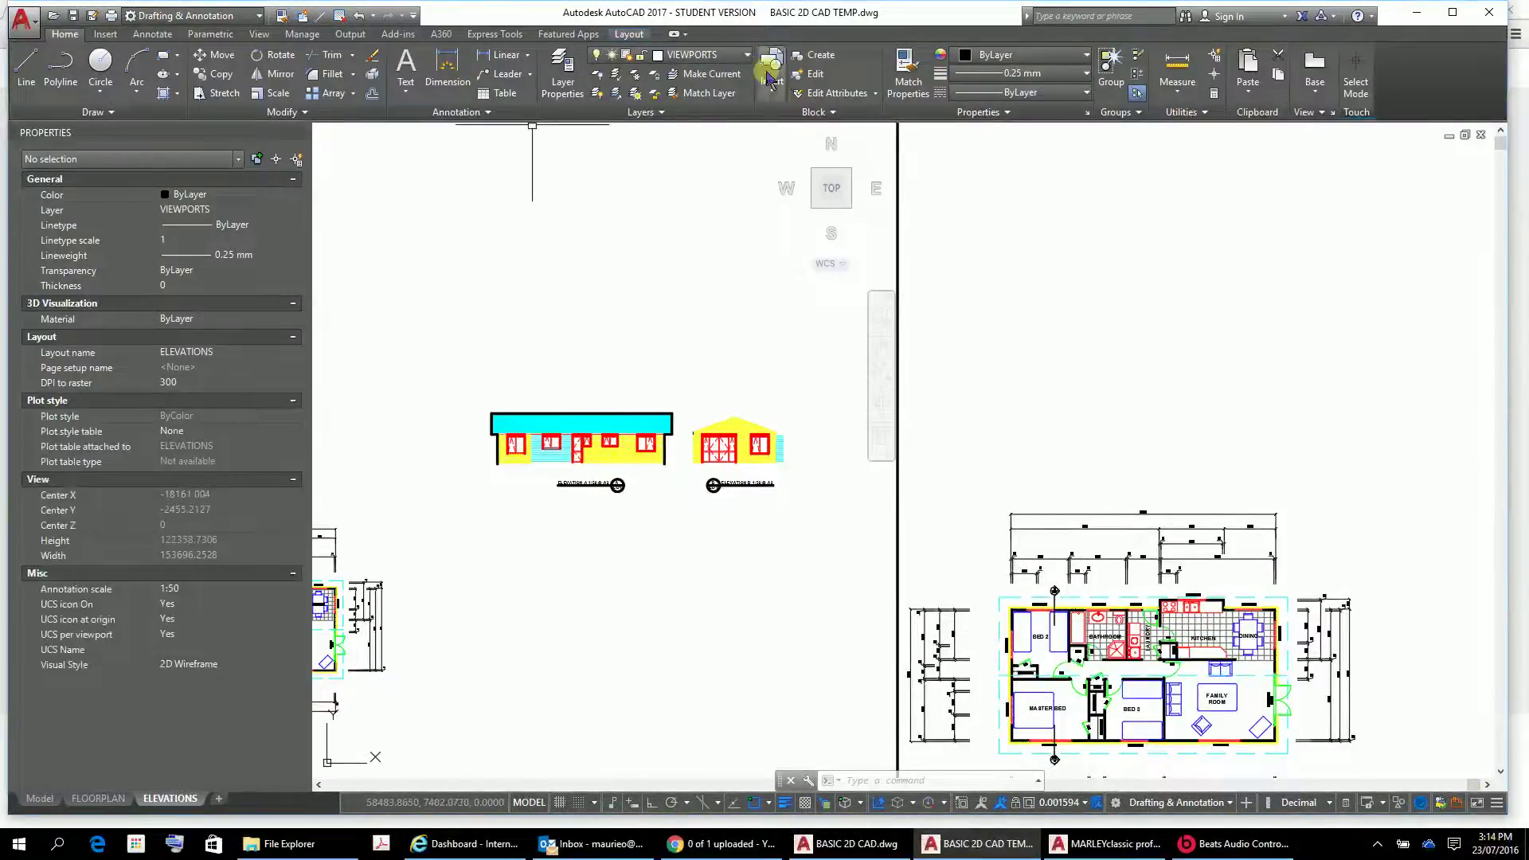
Thaw the ELEVATION and ELEVATIONS layers for new viewports in the layer properties
left_click(563, 79)
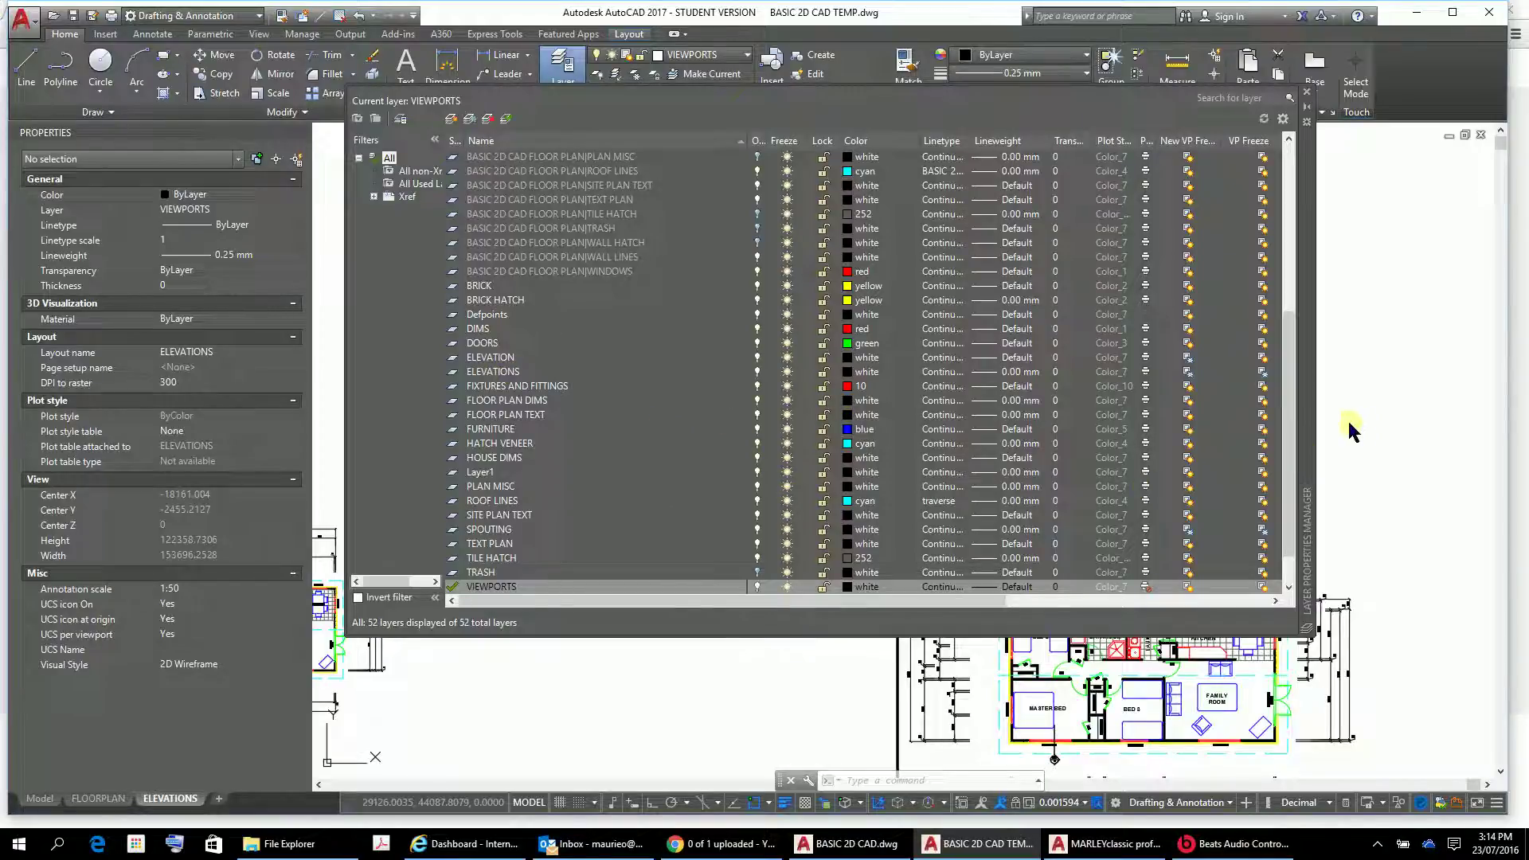
left_click(1187, 359)
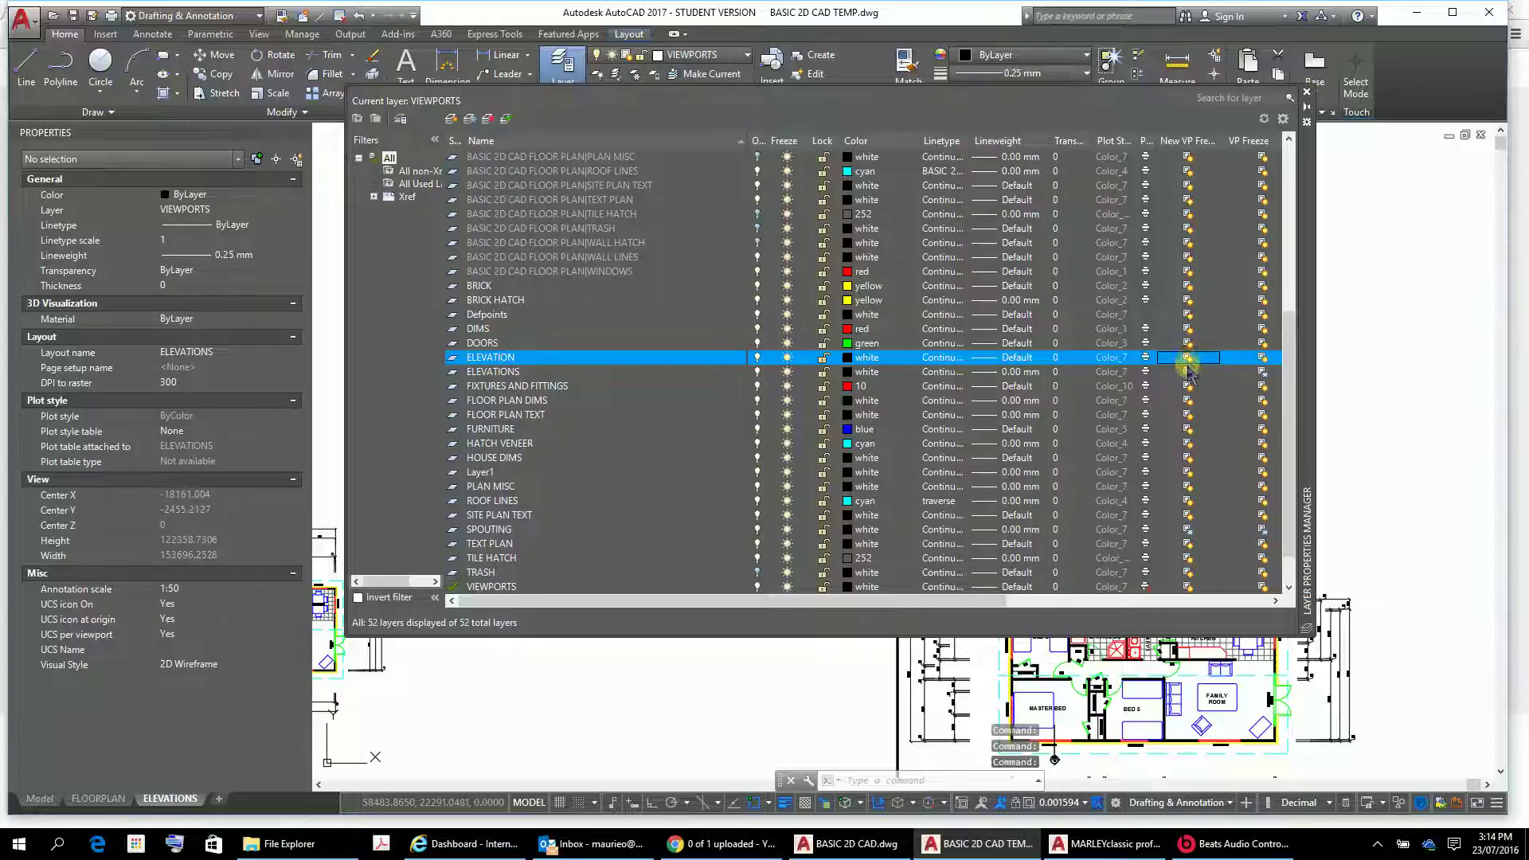
left_click(1187, 373)
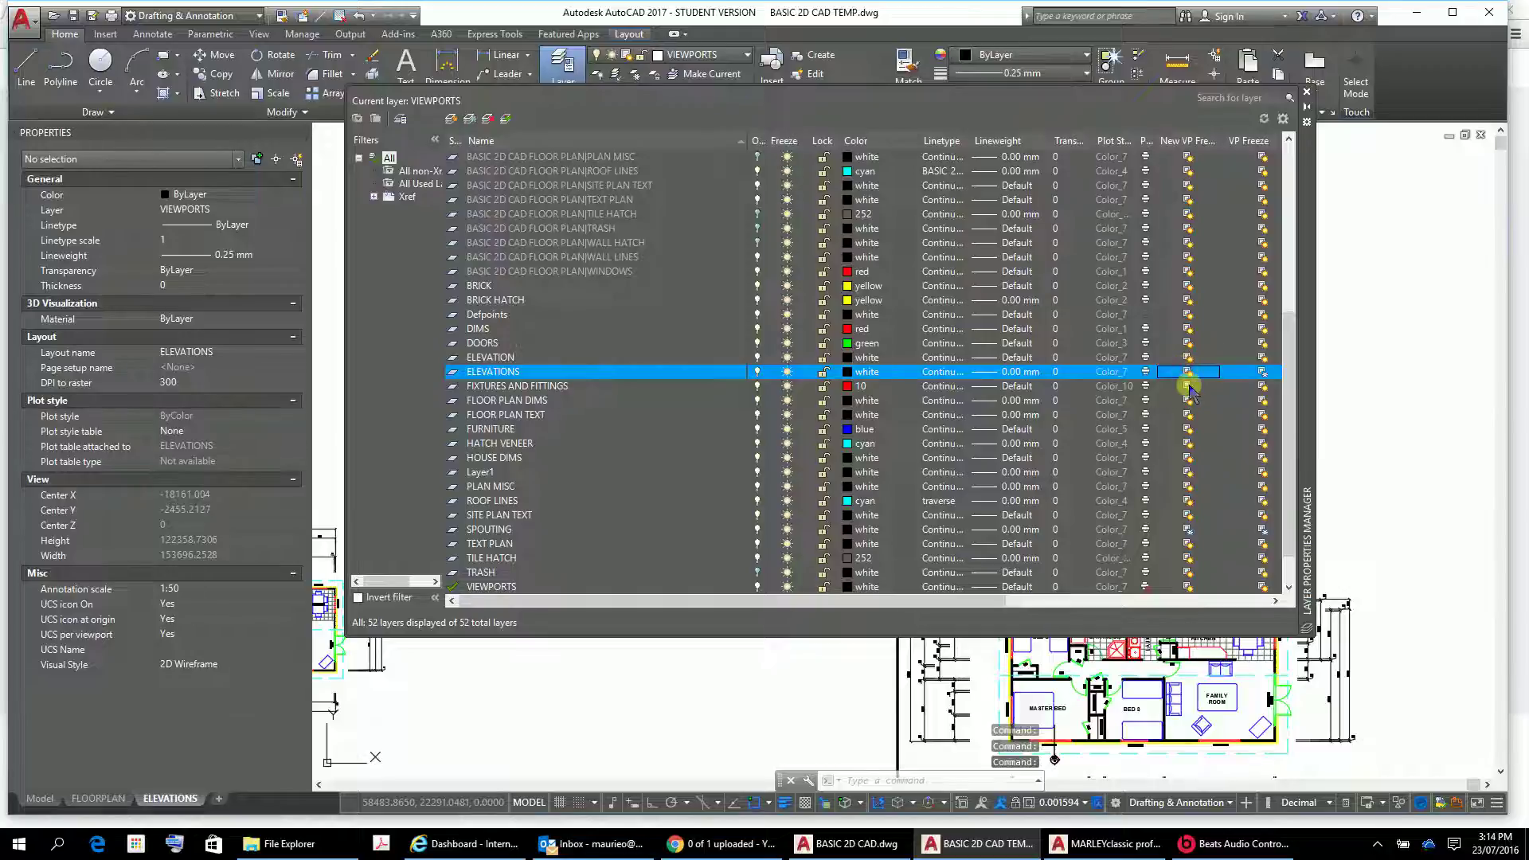
left_click(1307, 89)
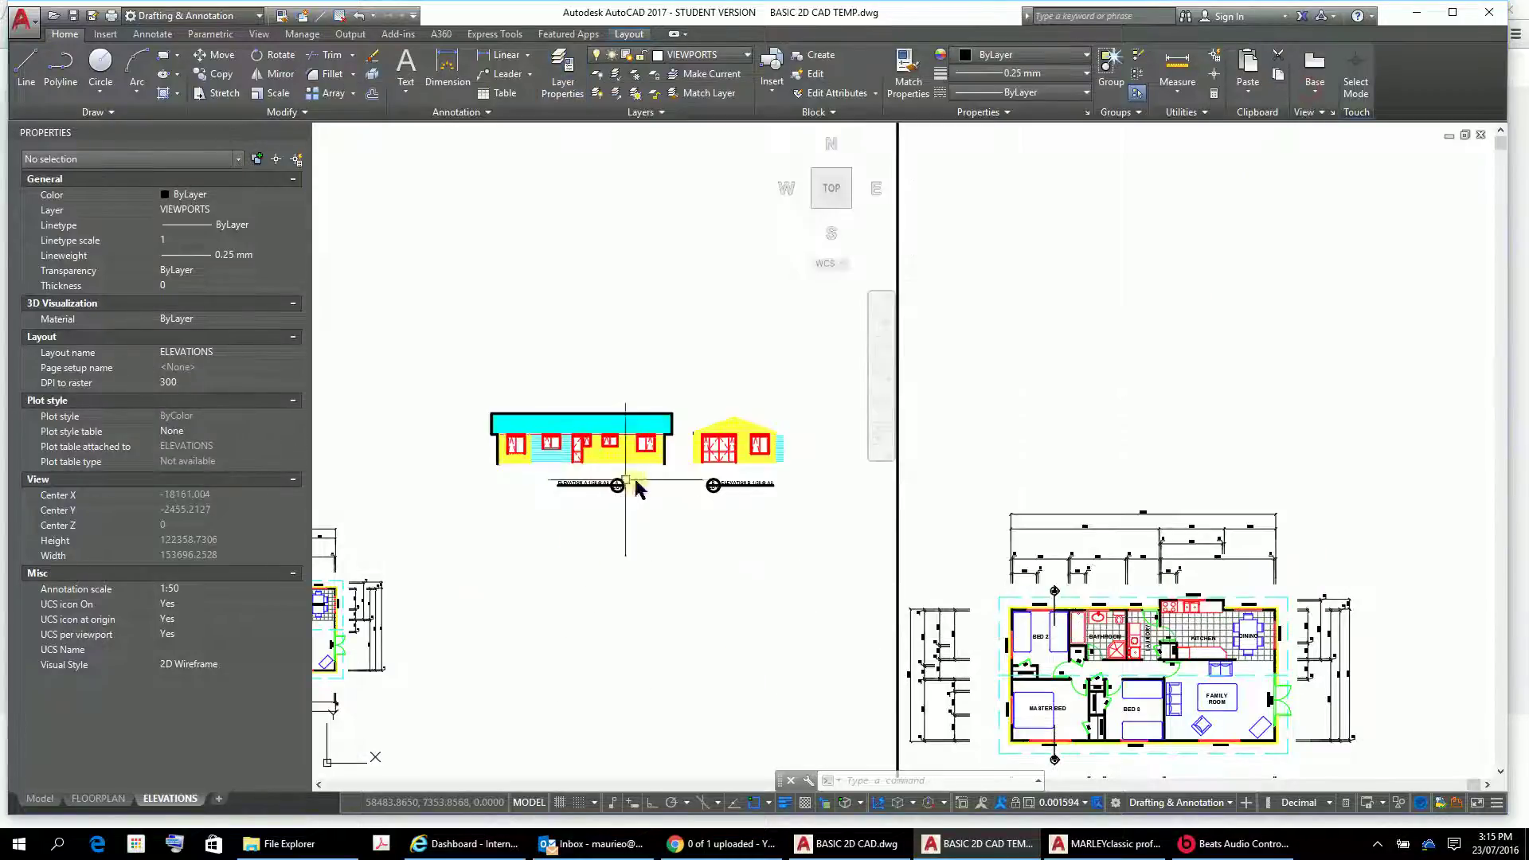
Thaw the xref layer BASIC 2D CAD FLOOR PLAN|ELEVATIONS for new viewports in the layer properties
scroll(589, 482, "up", 6)
scroll(605, 478, "down", 4)
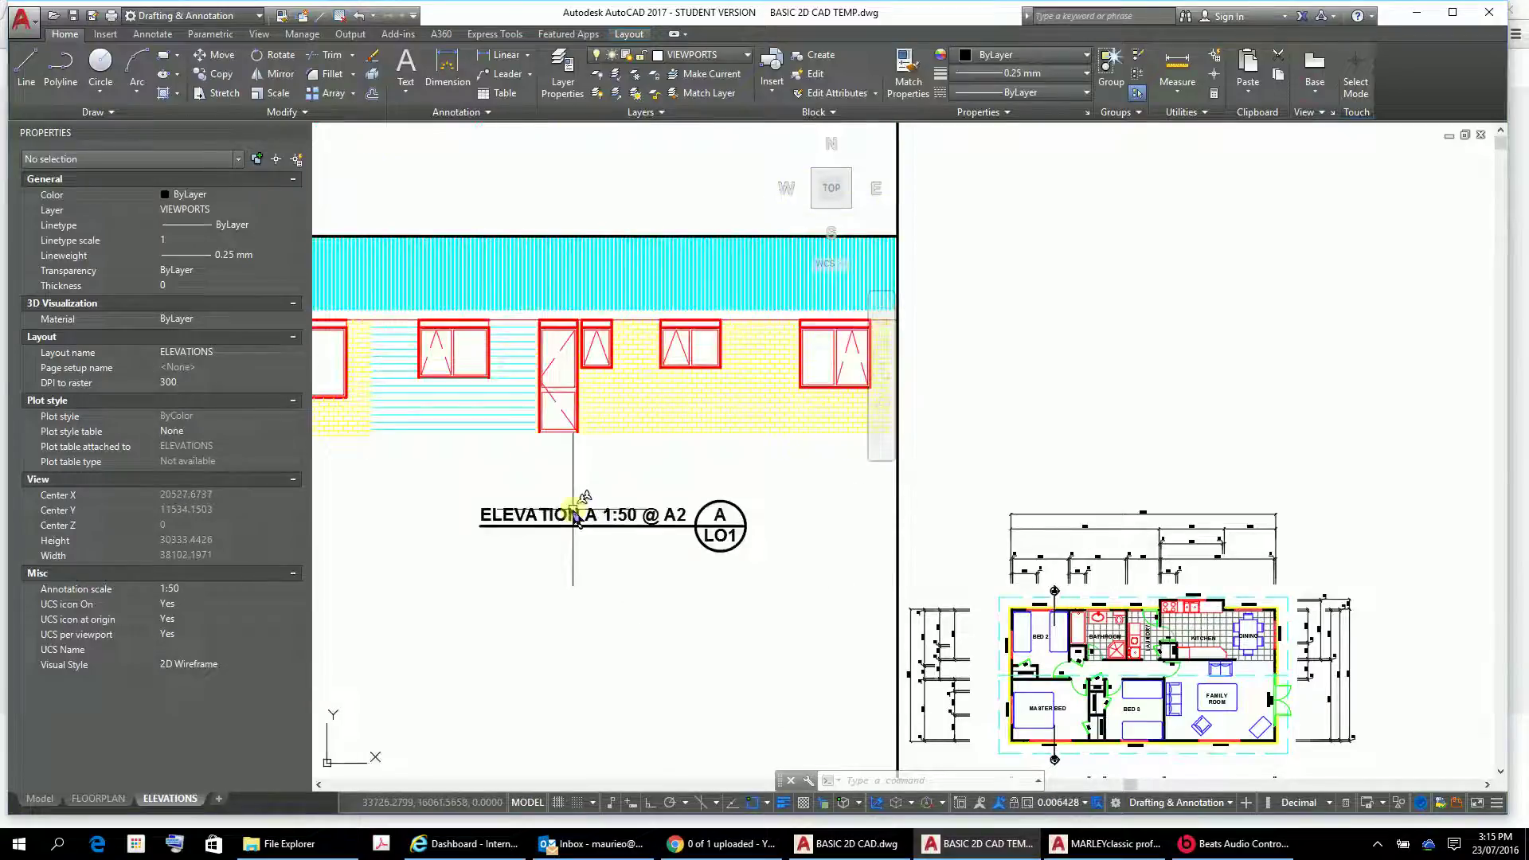
scroll(509, 517, "down", 3)
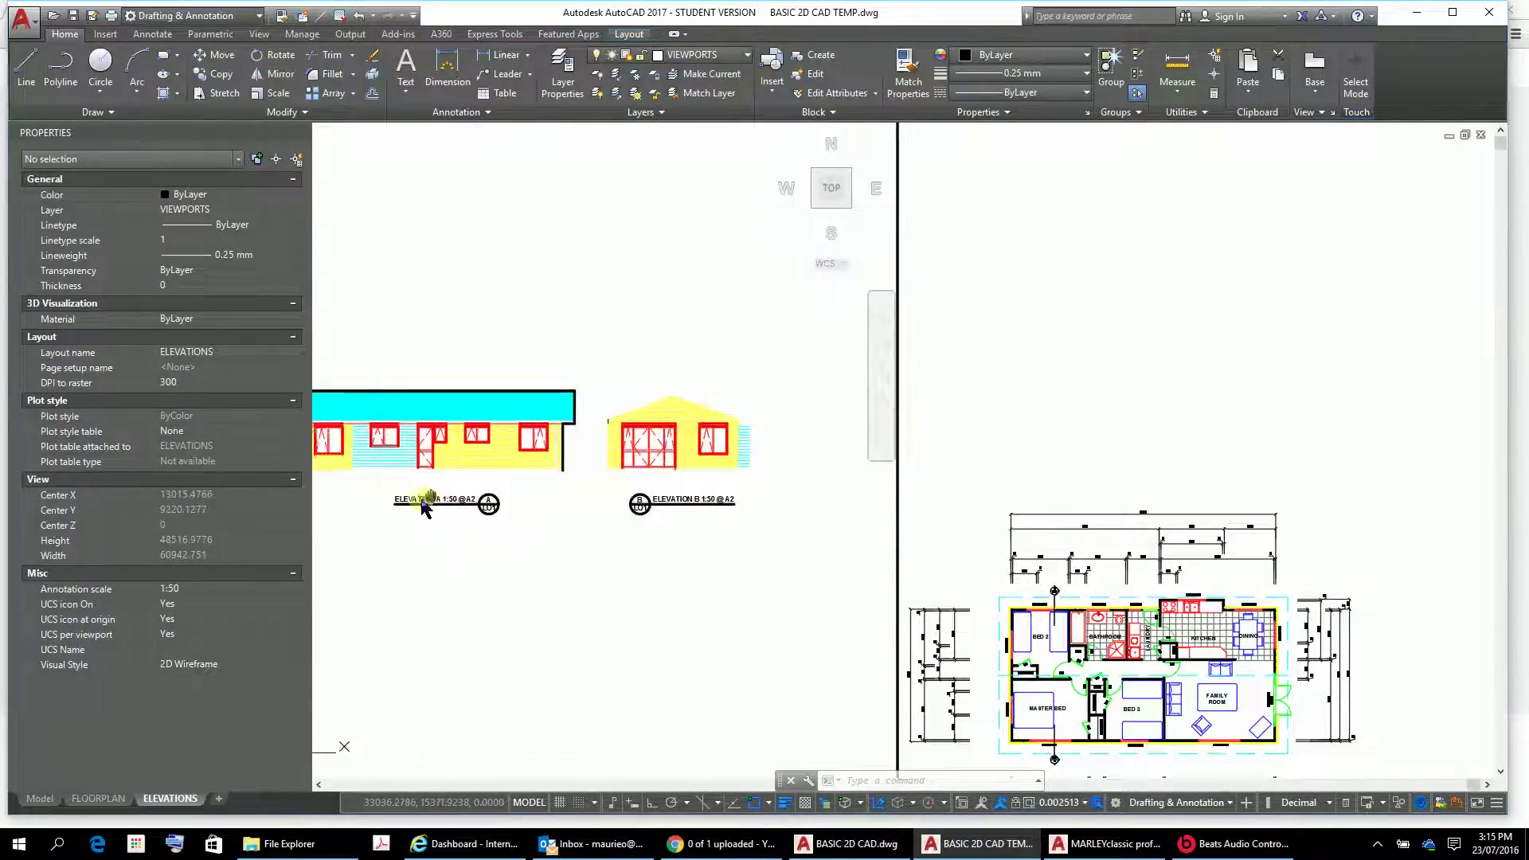
left_click(591, 508)
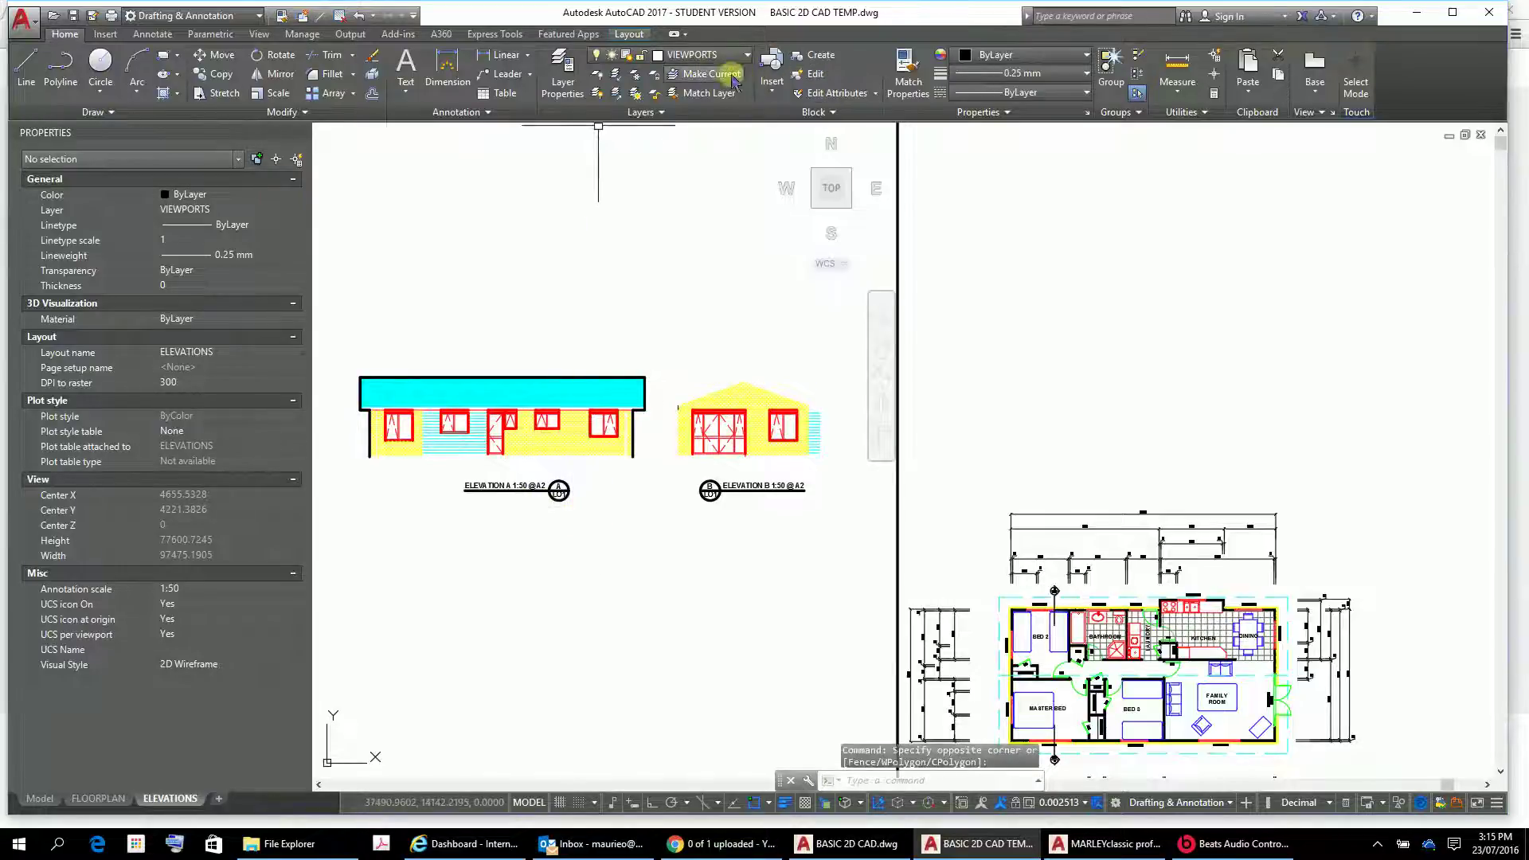
left_click(549, 98)
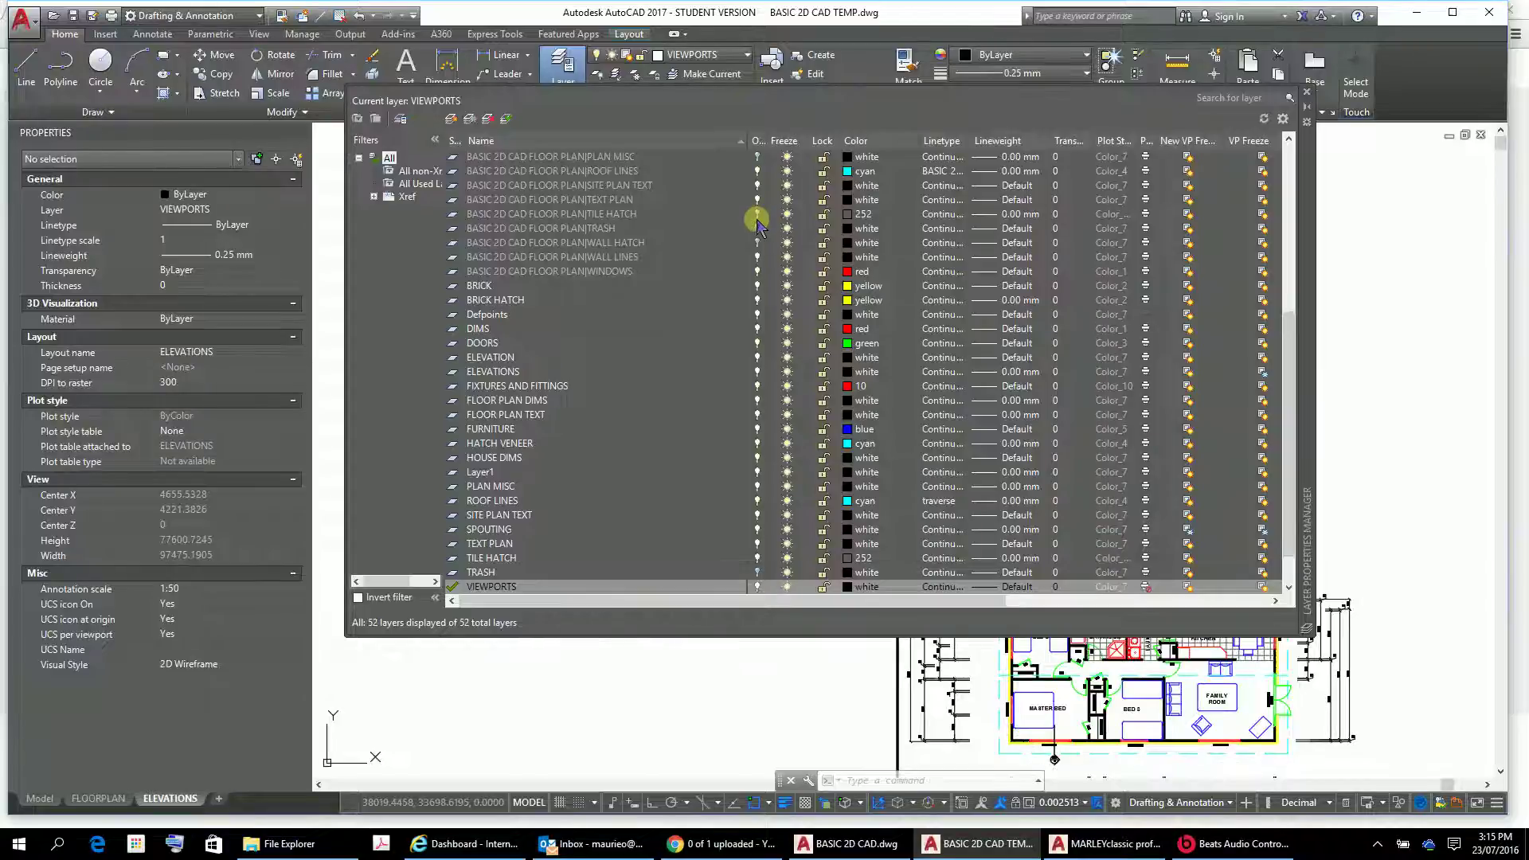
scroll(815, 272, "down", 1)
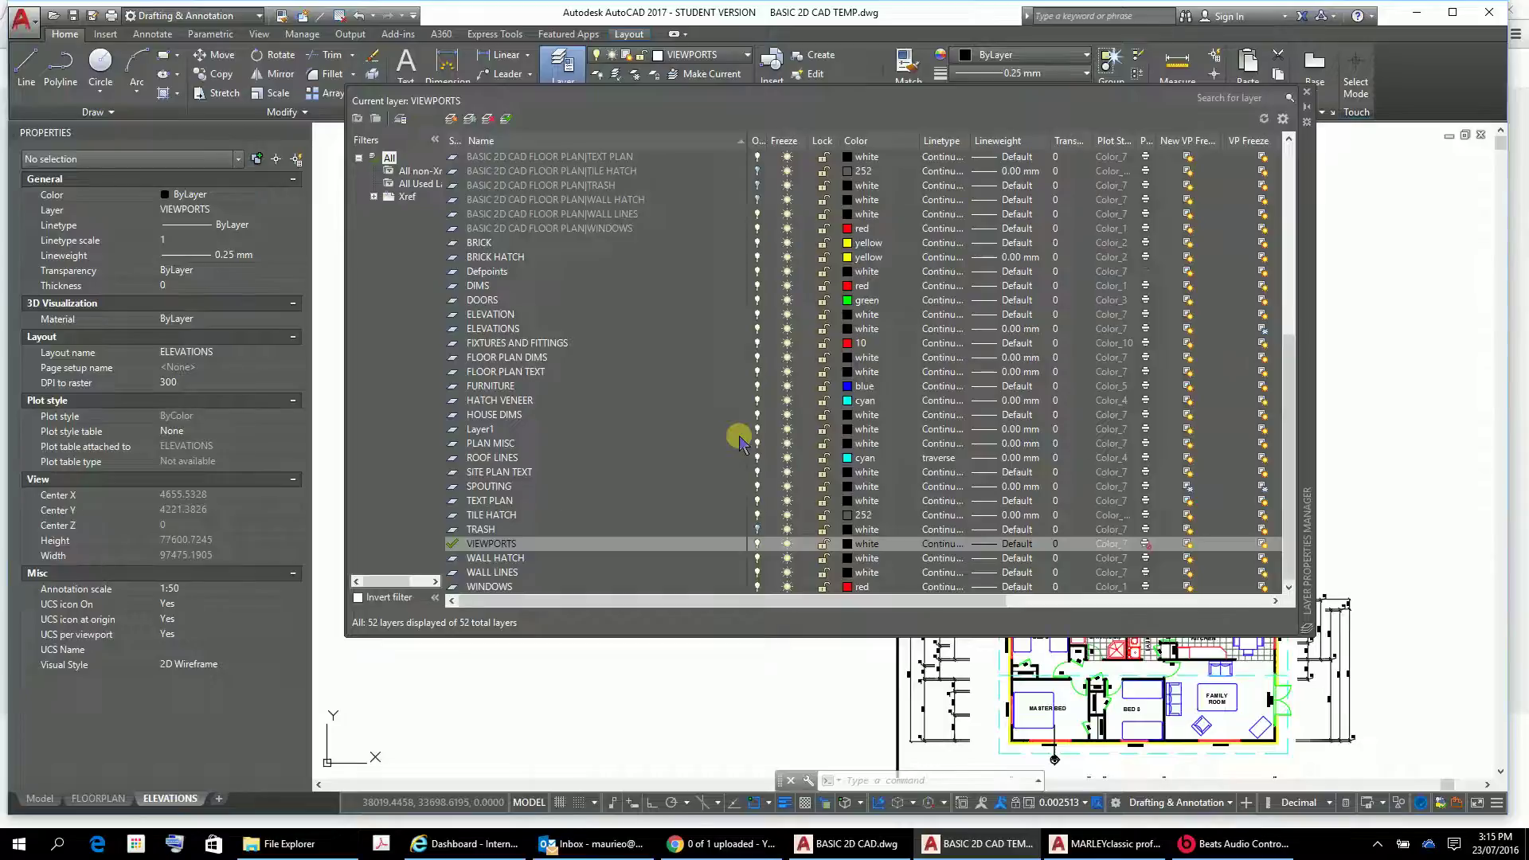
scroll(764, 438, "up", 5)
scroll(776, 441, "up", 3)
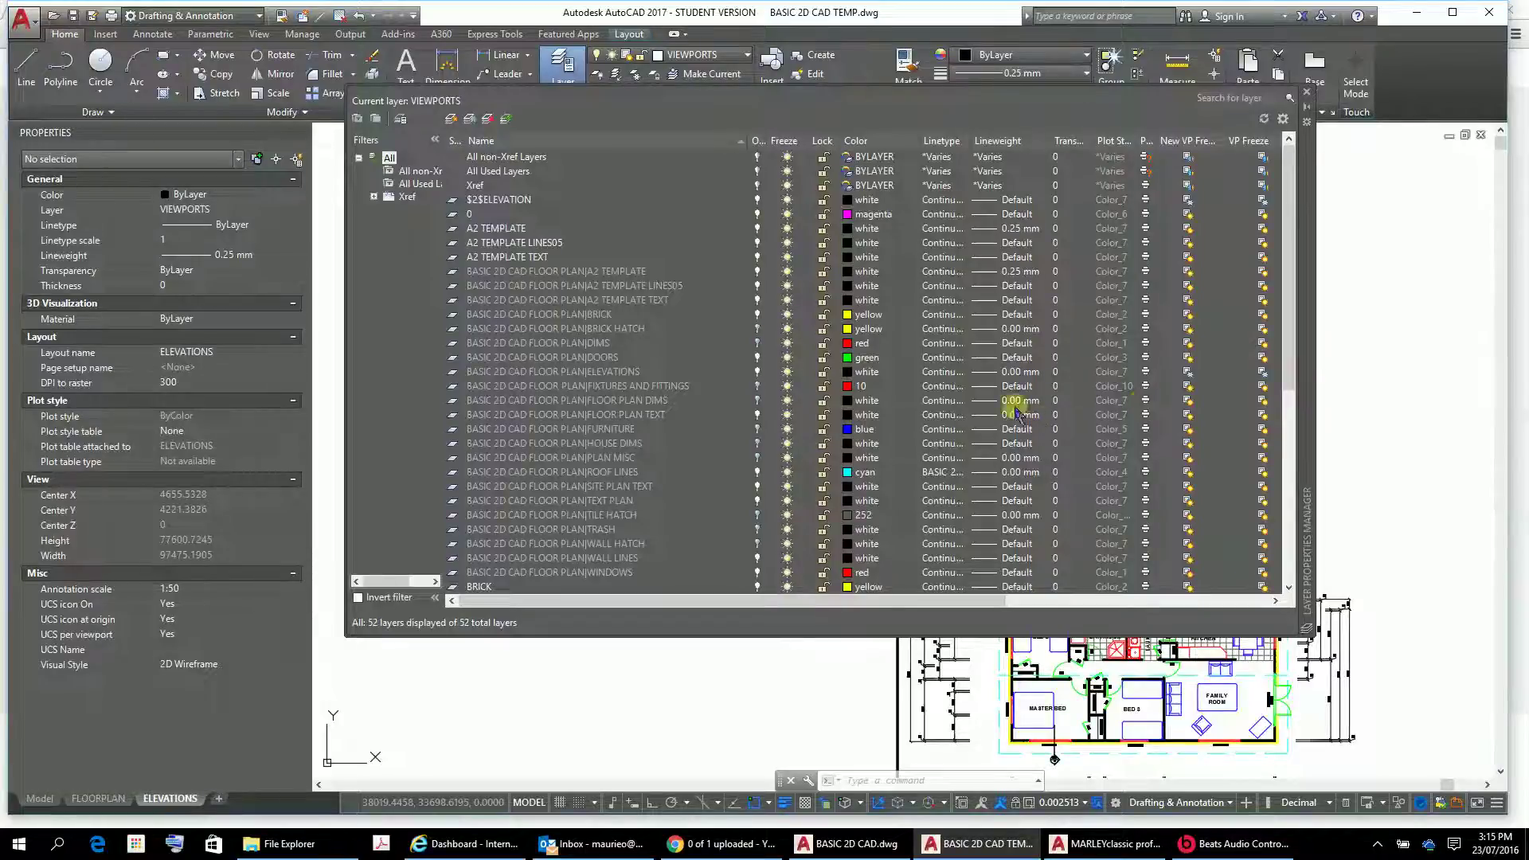
left_click(1187, 371)
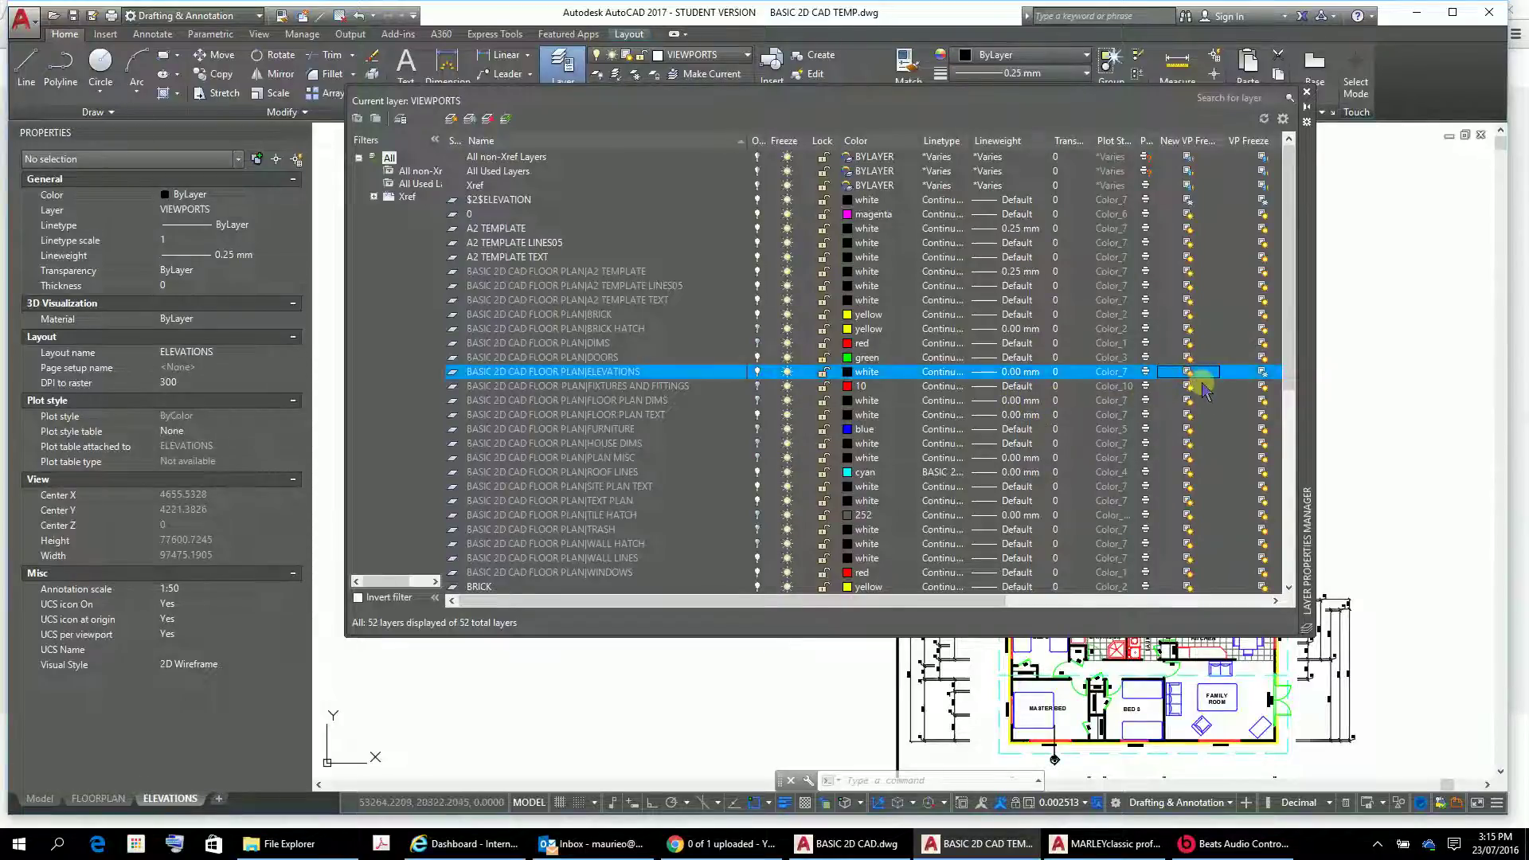
scroll(1262, 465, "down", 3)
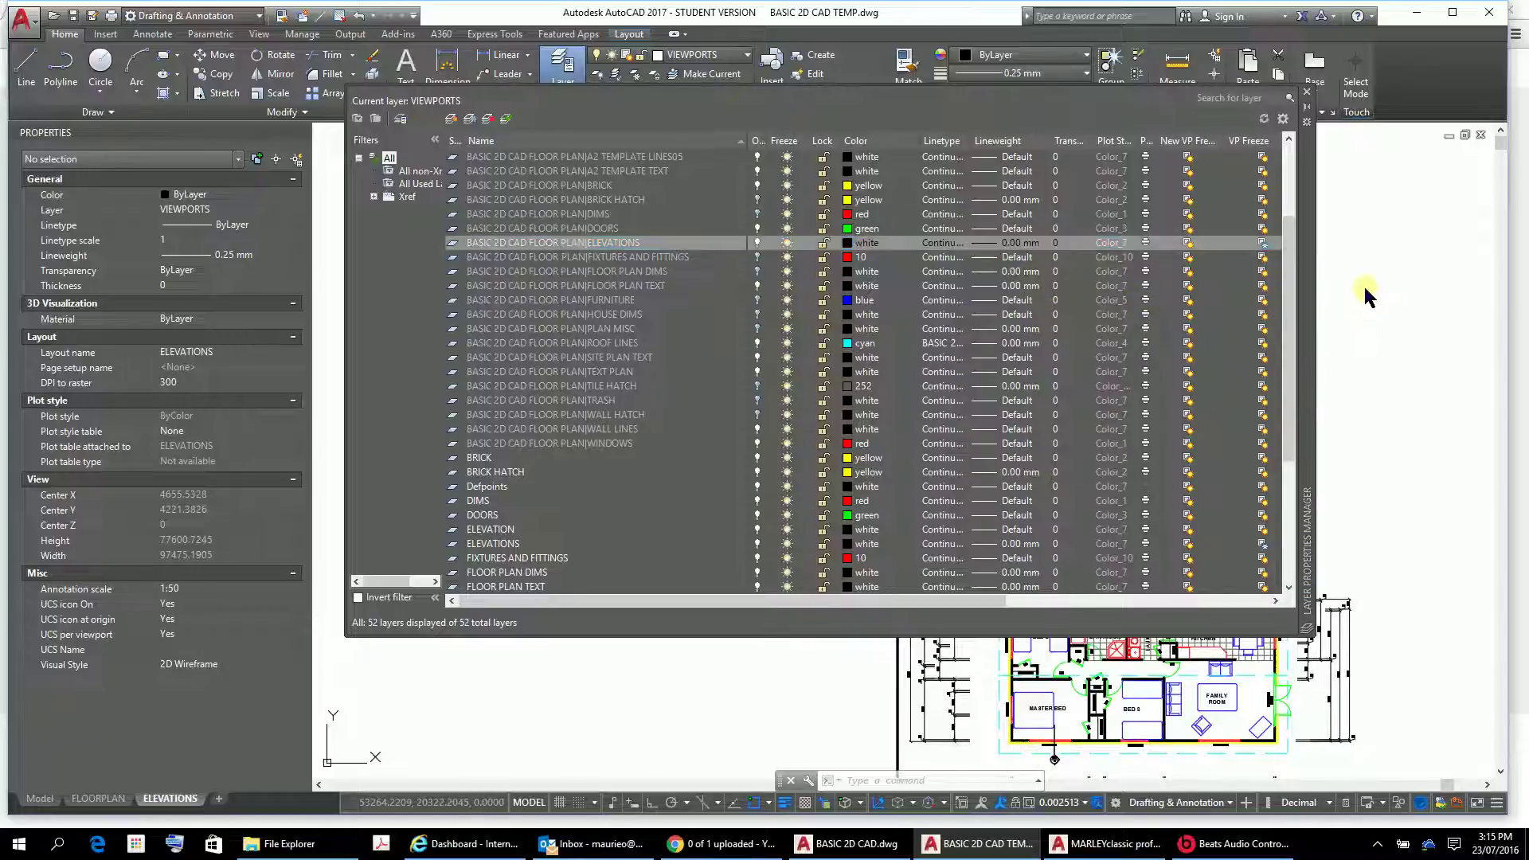
left_click(1306, 94)
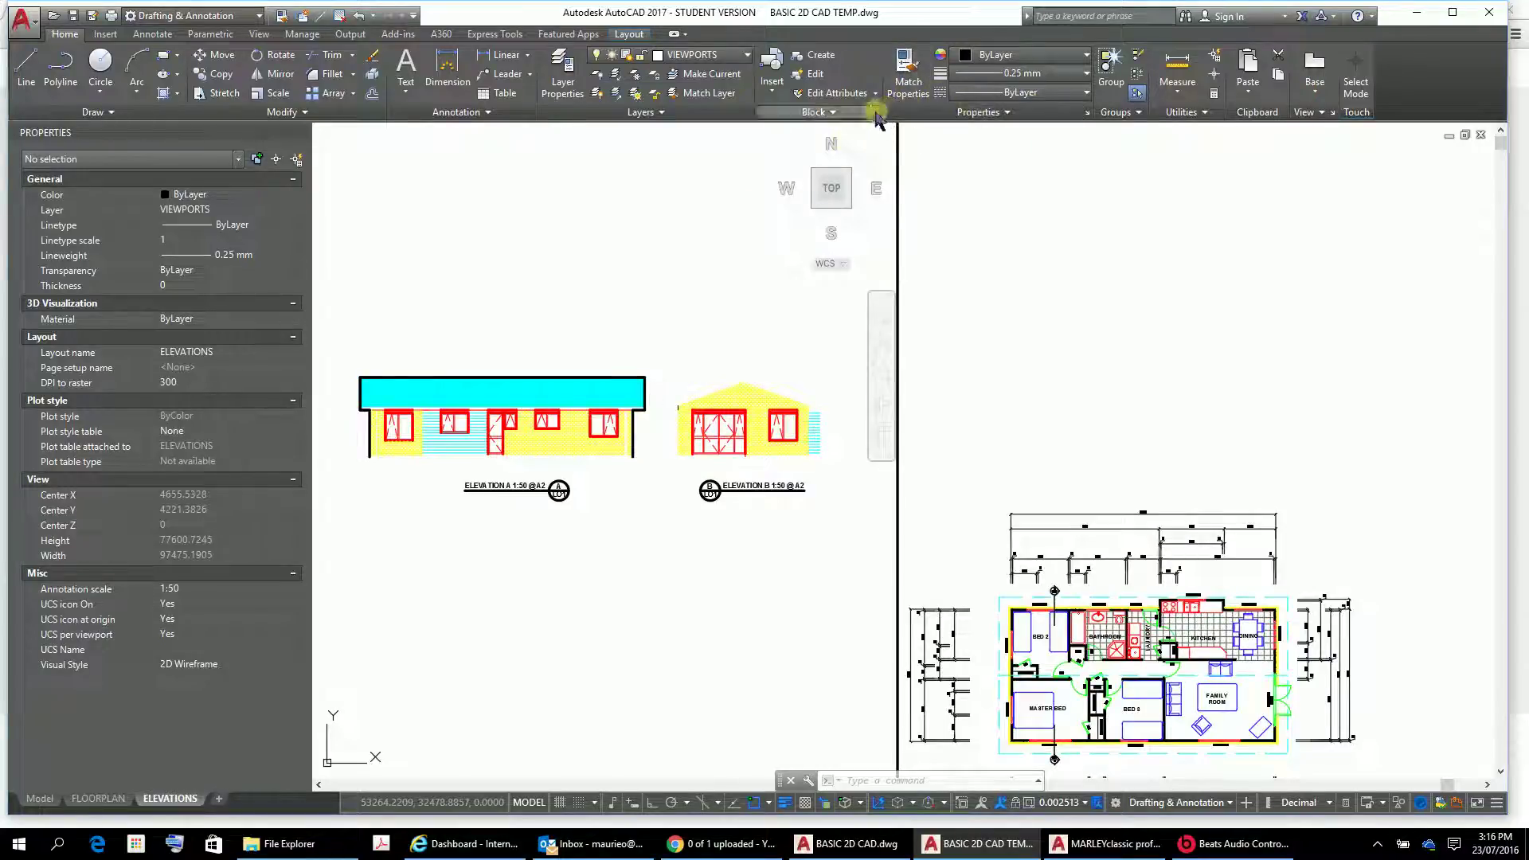
Thaw the ELEVATIONS layer in the current viewport so its linework and notes display
left_click(747, 56)
left_click(750, 58)
left_click(748, 56)
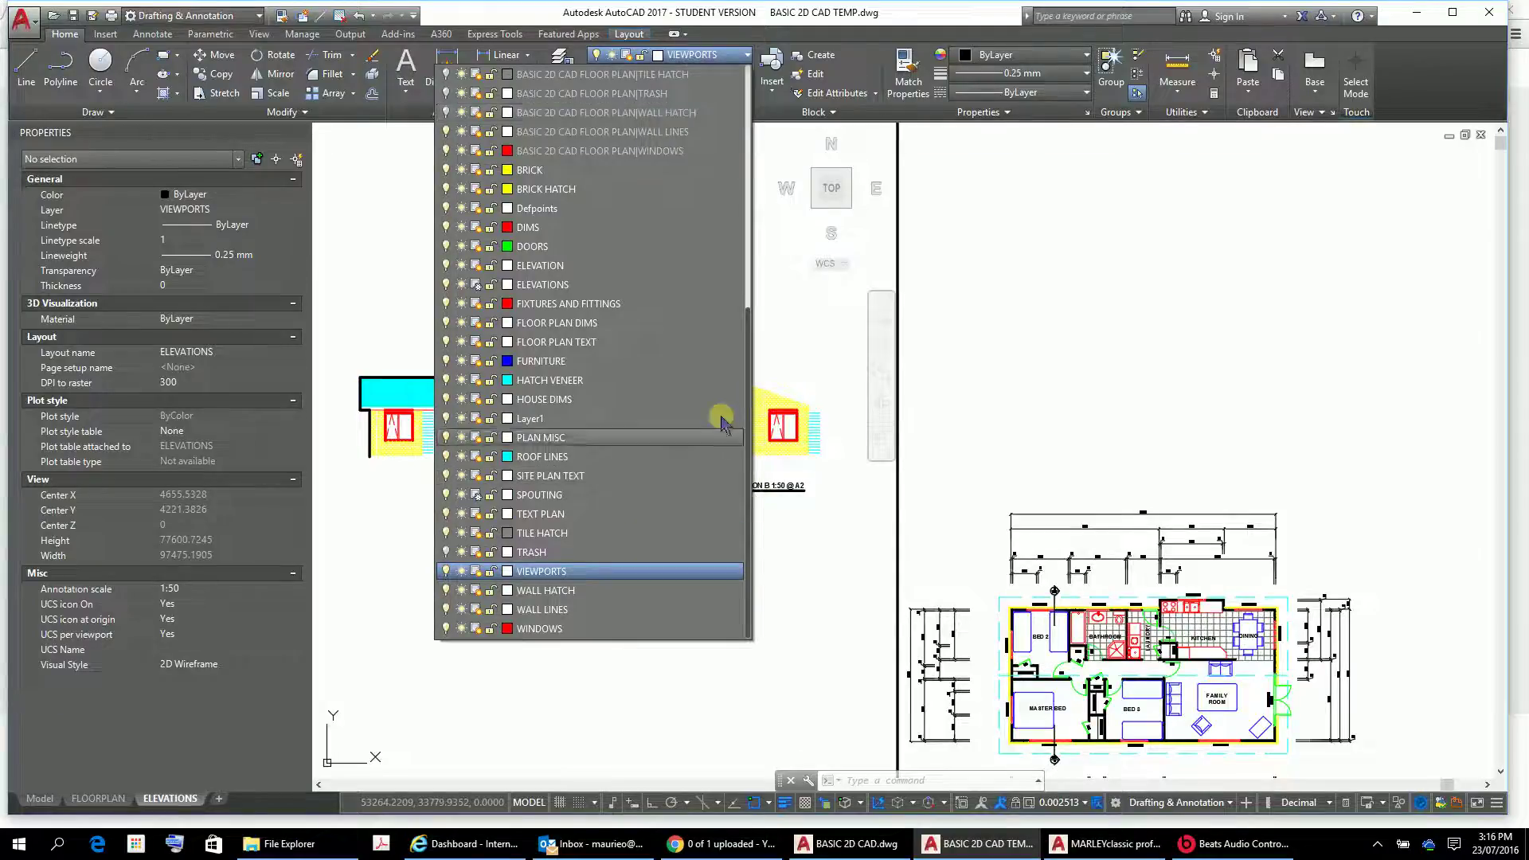
scroll(751, 331, "up", 1)
left_click_drag(751, 331, 710, 115)
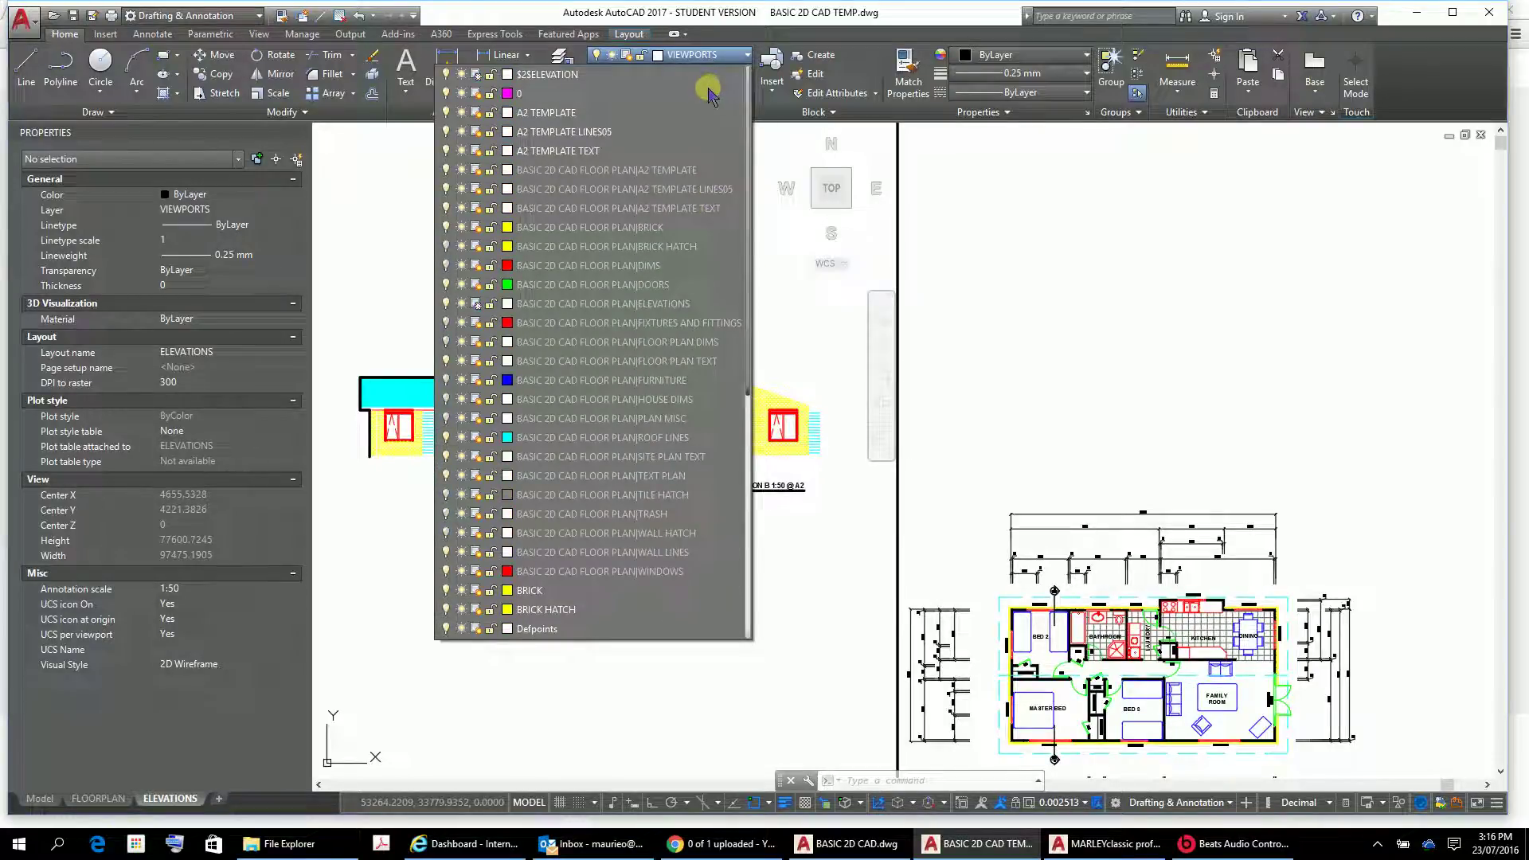
scroll(695, 147, "down", 2)
scroll(684, 191, "down", 2)
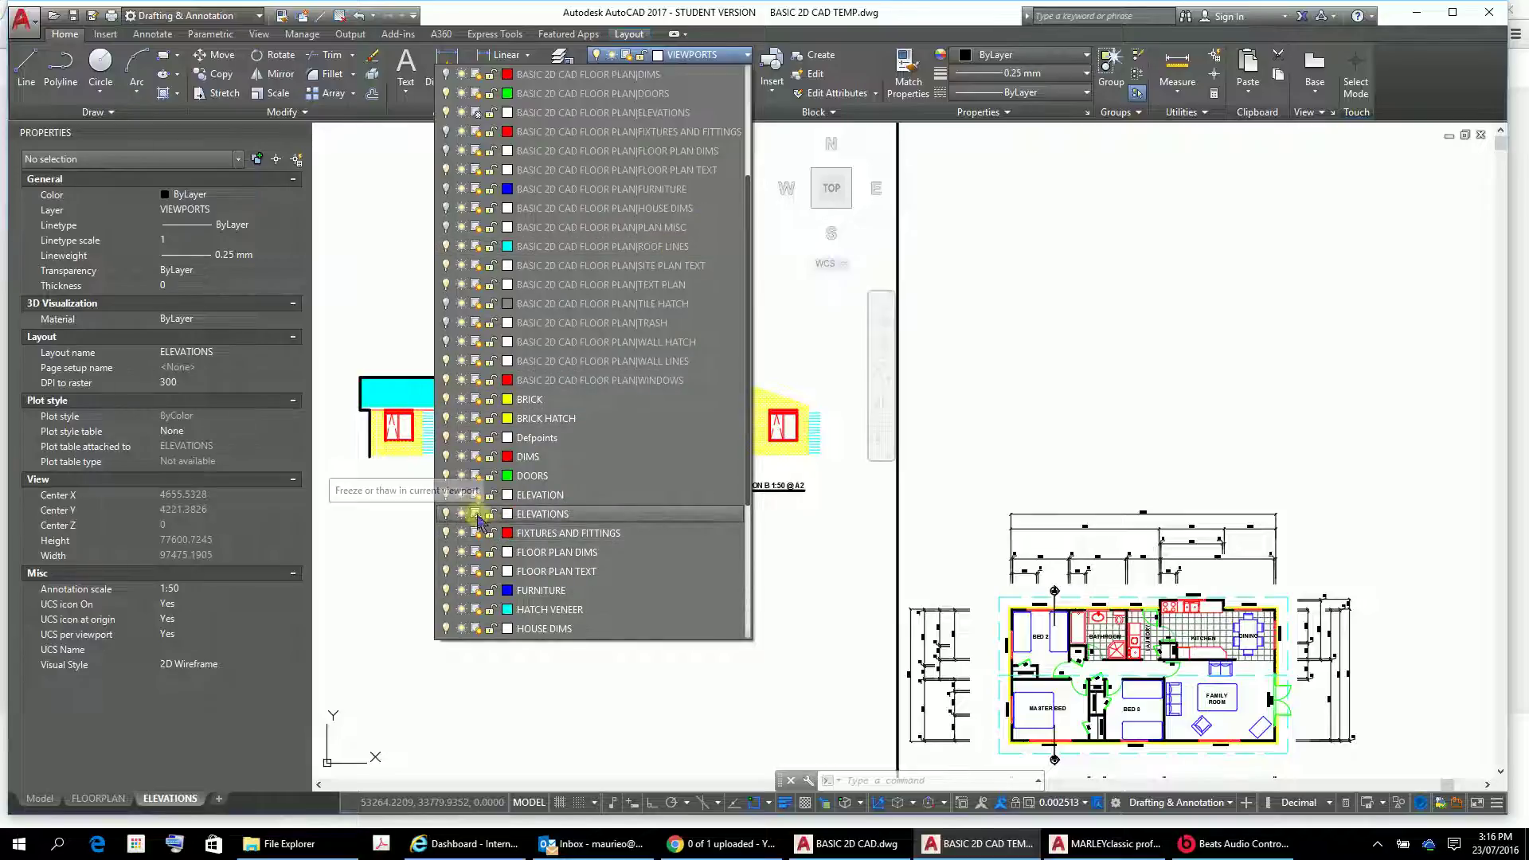
left_click(476, 513)
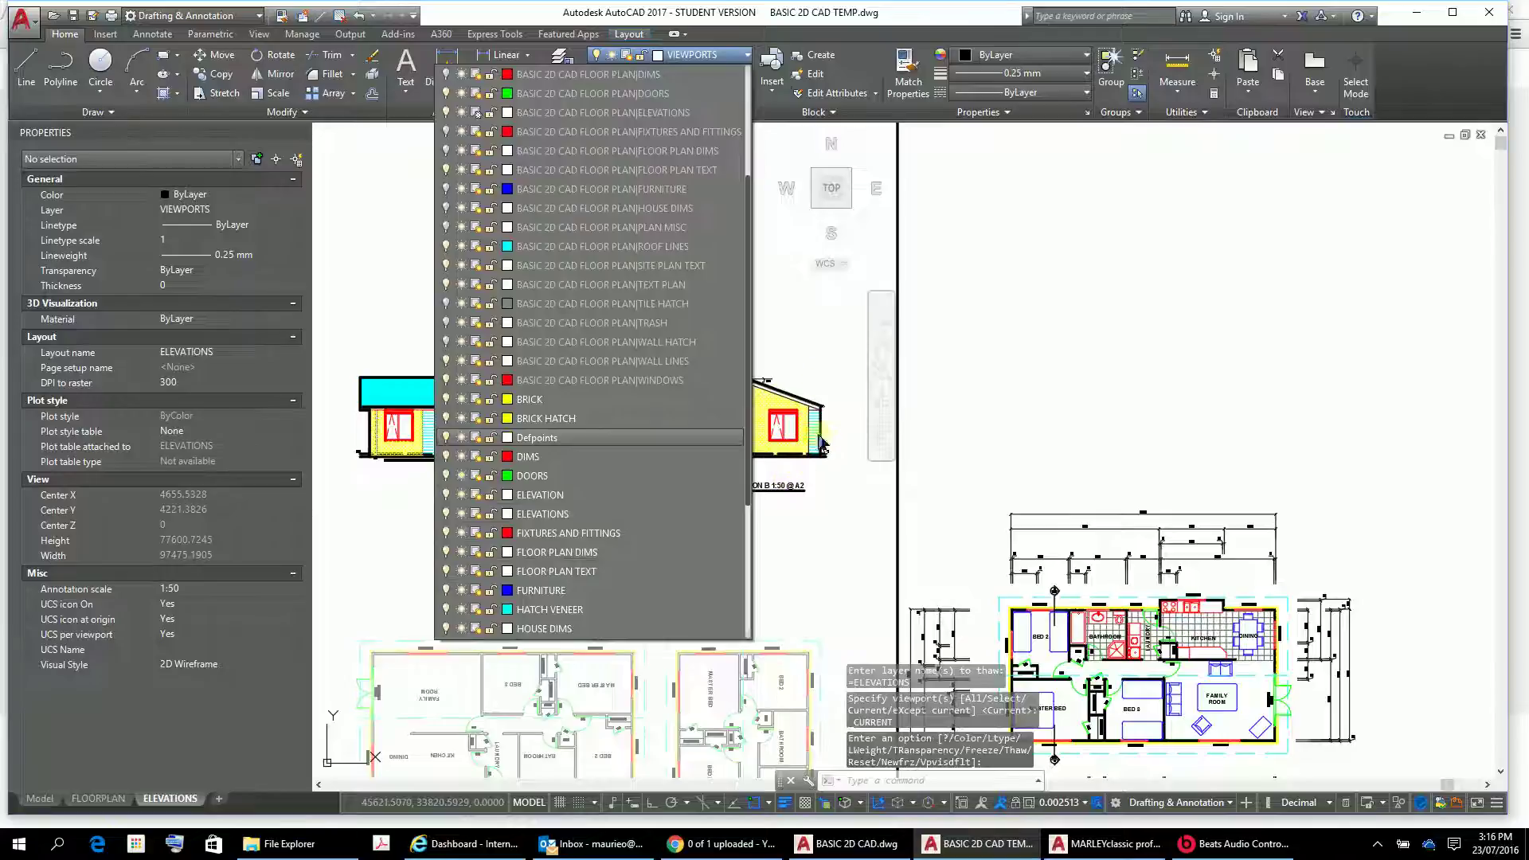
left_click(819, 368)
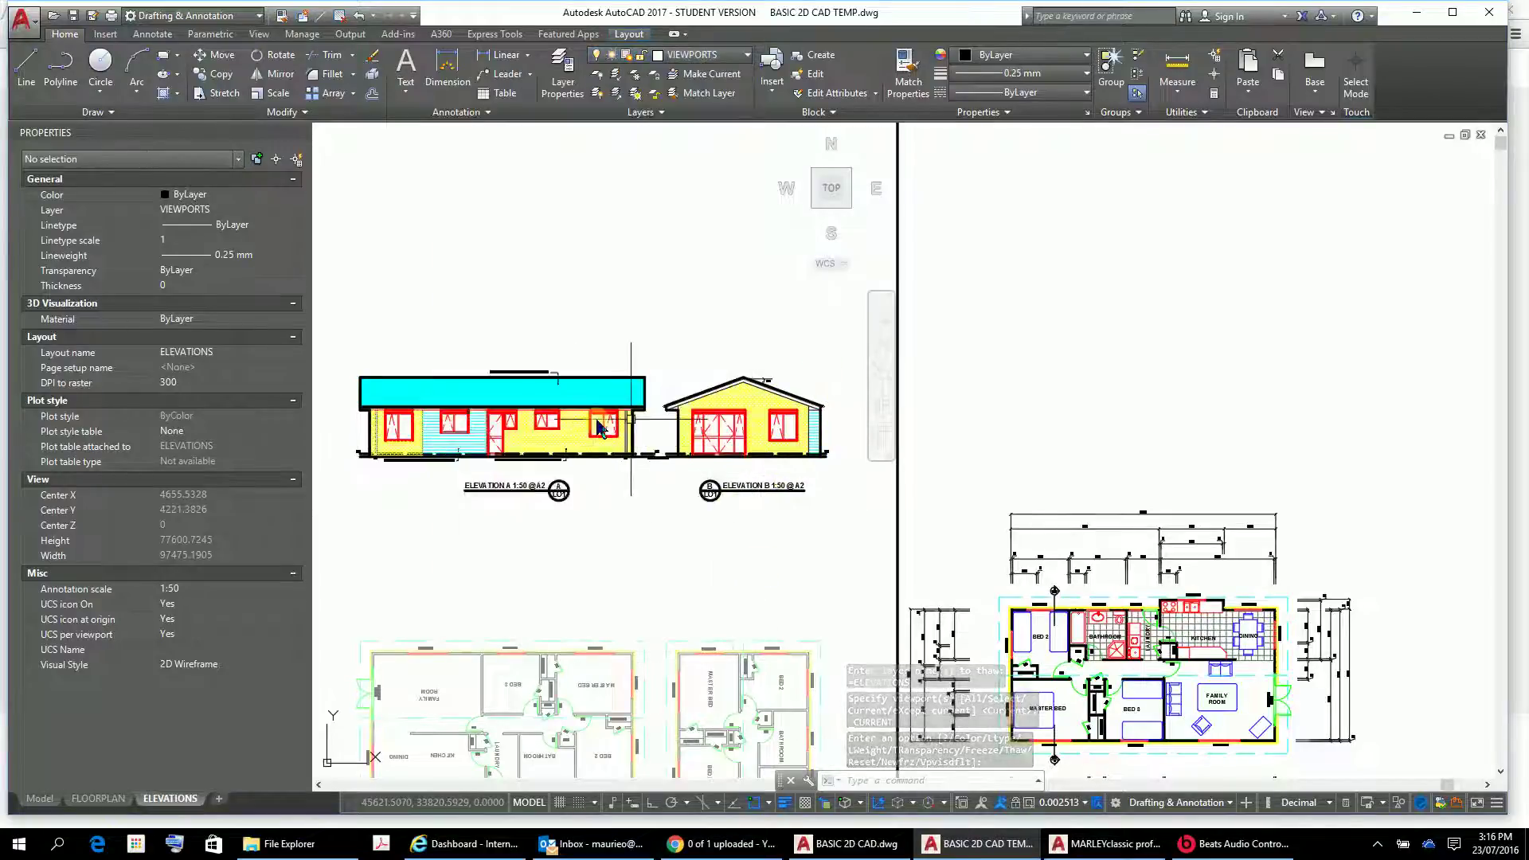
Examine elevations A and B and the floor plans below them in the active viewport
scroll(634, 419, "up", 7)
scroll(634, 419, "down", 4)
scroll(635, 428, "down", 5)
scroll(695, 470, "up", 11)
scroll(695, 469, "down", 14)
scroll(611, 387, "up", 4)
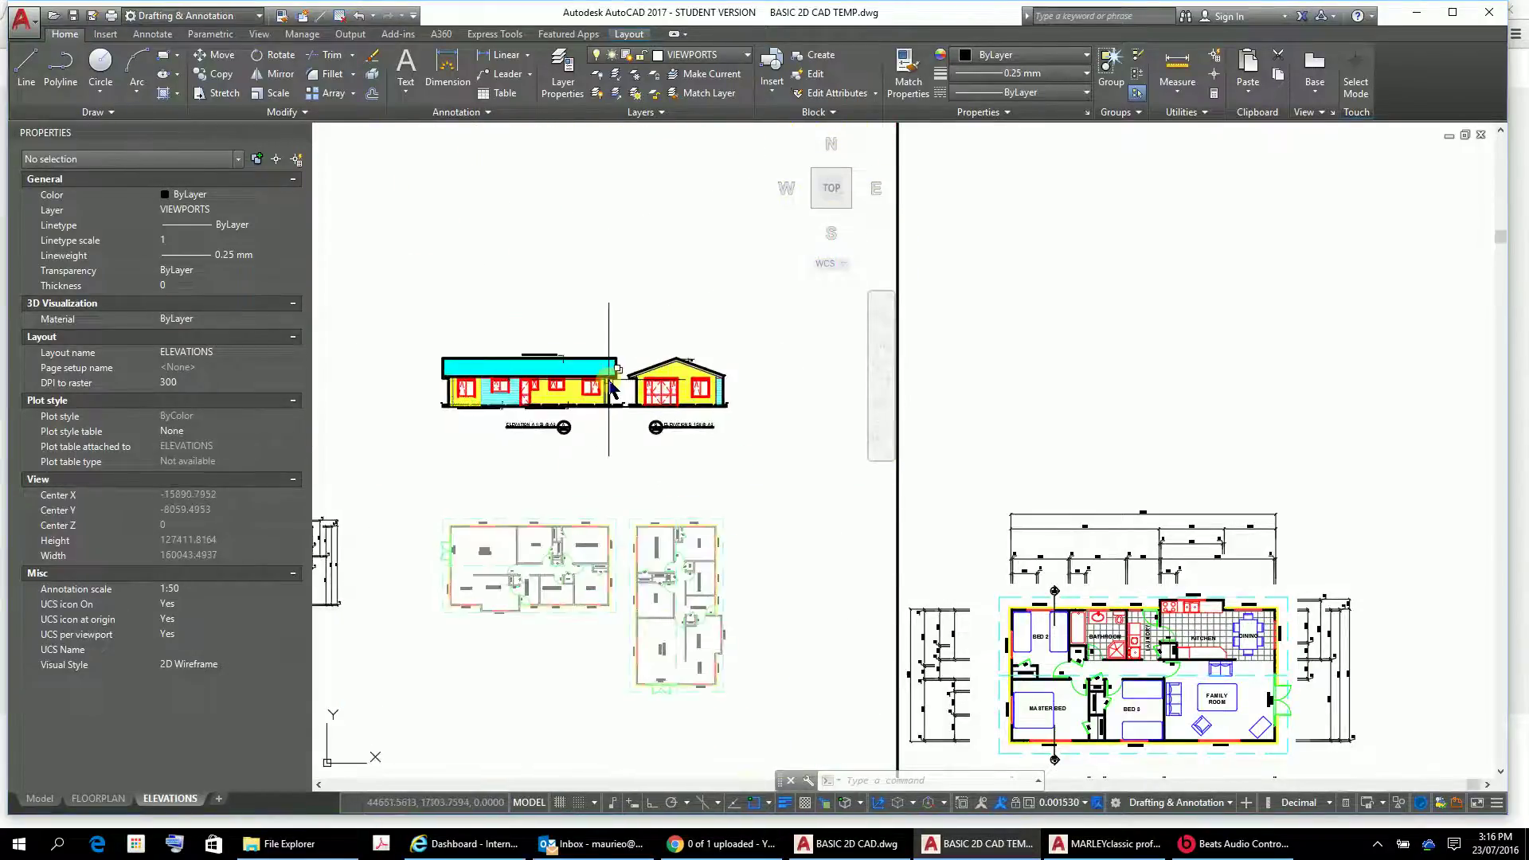
scroll(612, 387, "up", 4)
scroll(613, 386, "down", 2)
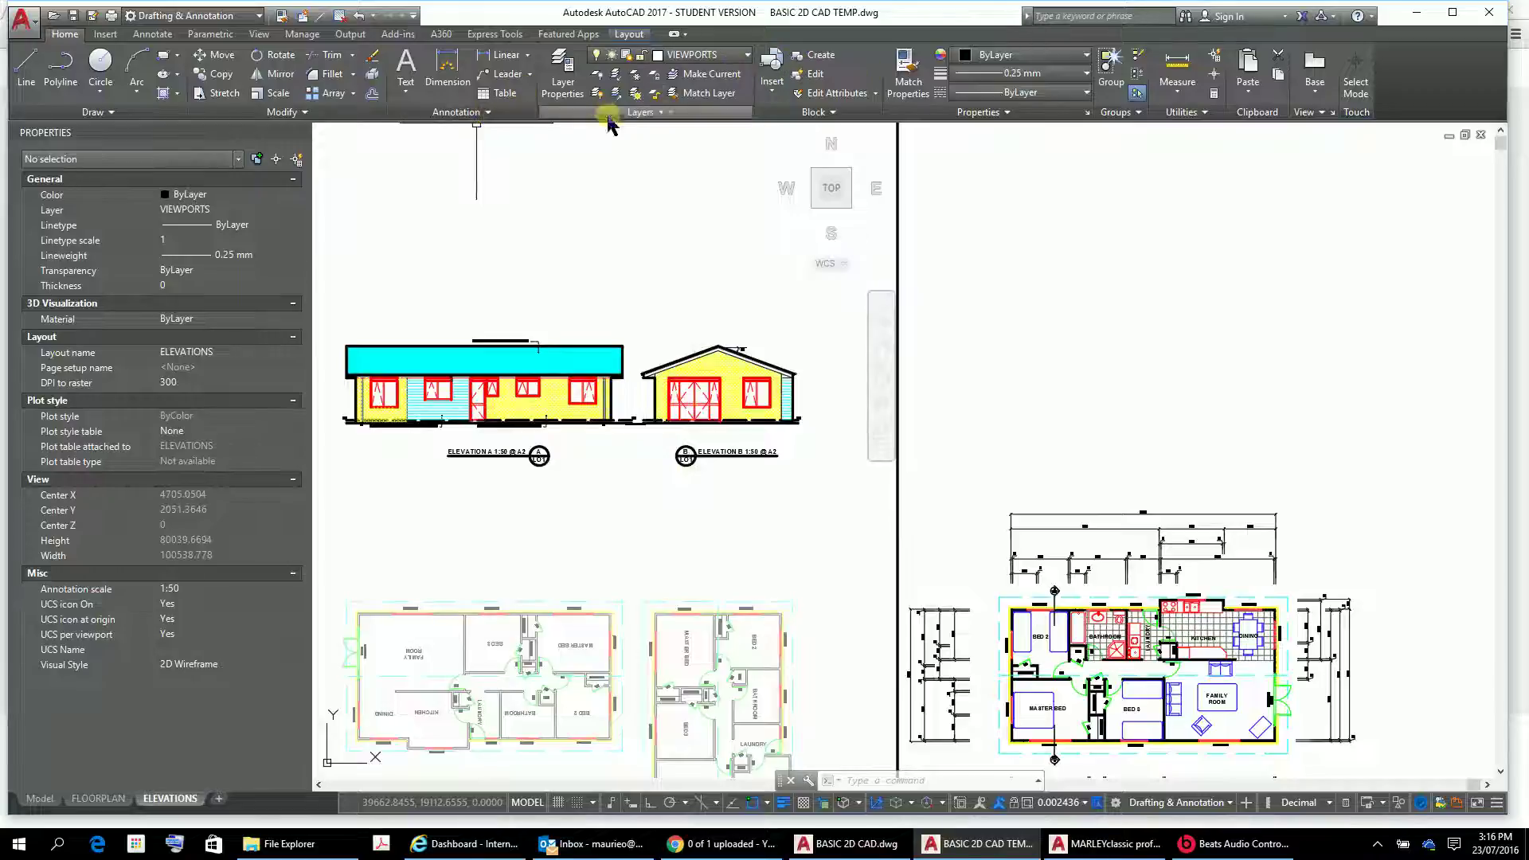
Override the viewport color to white for all layers except TILE HATCH and BASIC 2D CAD FLOOR PLAN|TILE HATCH
left_click(563, 80)
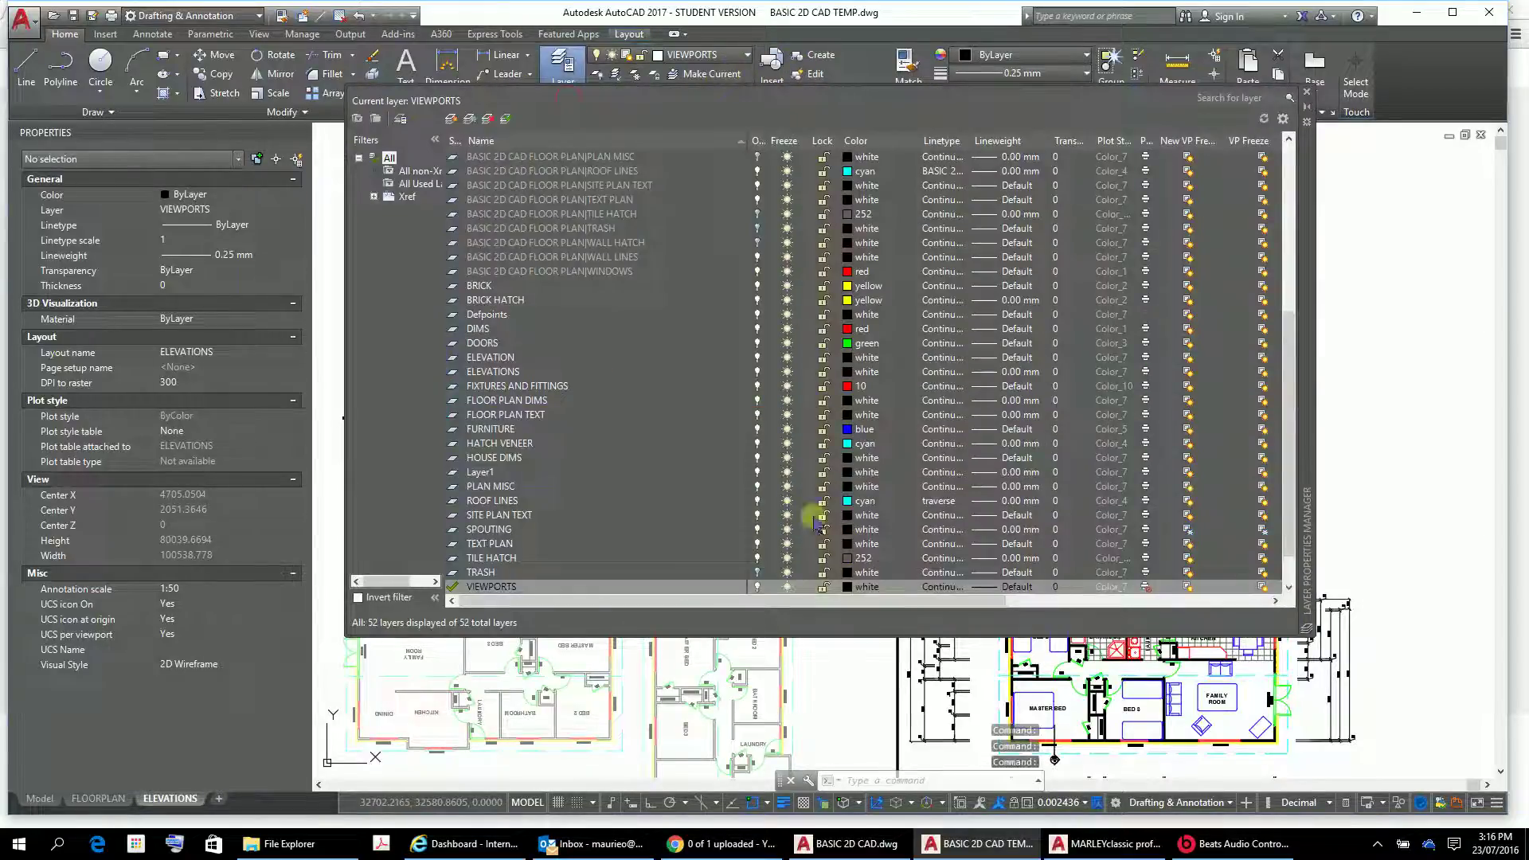
left_click_drag(914, 609, 1272, 538)
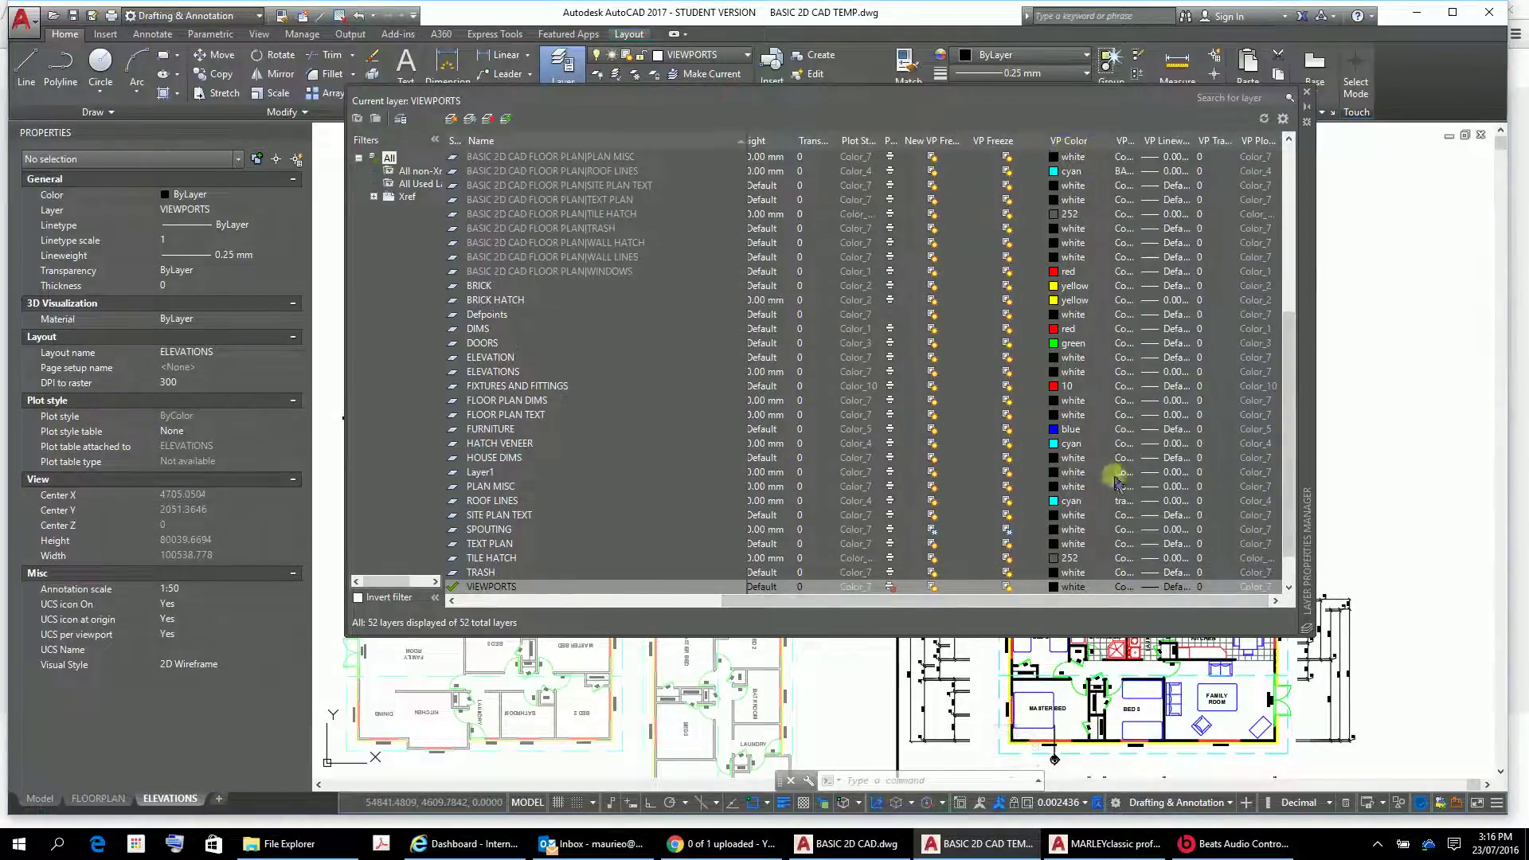
left_click(1073, 157)
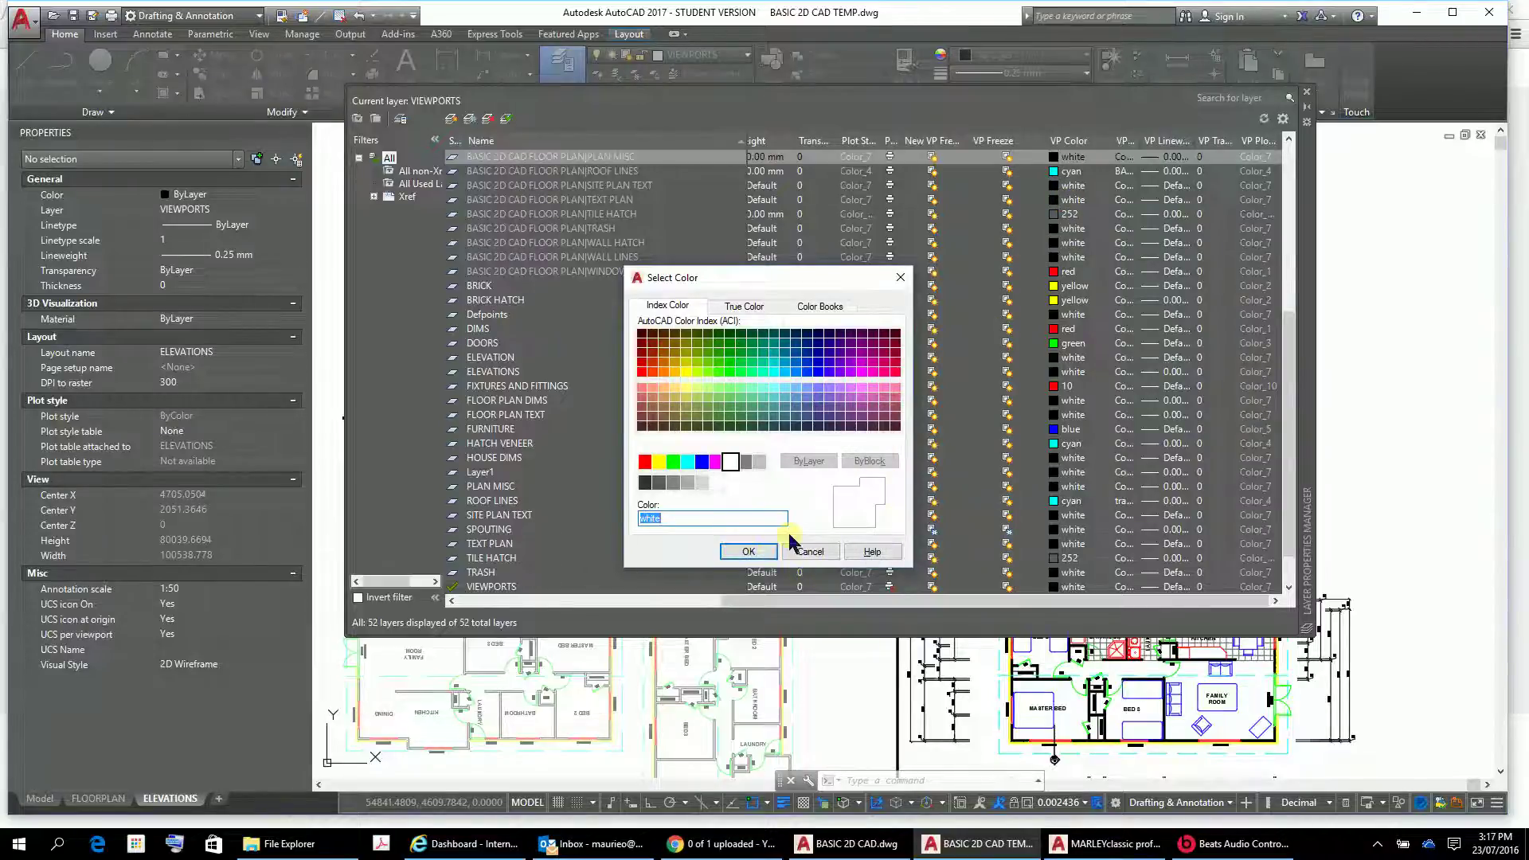
left_click(808, 551)
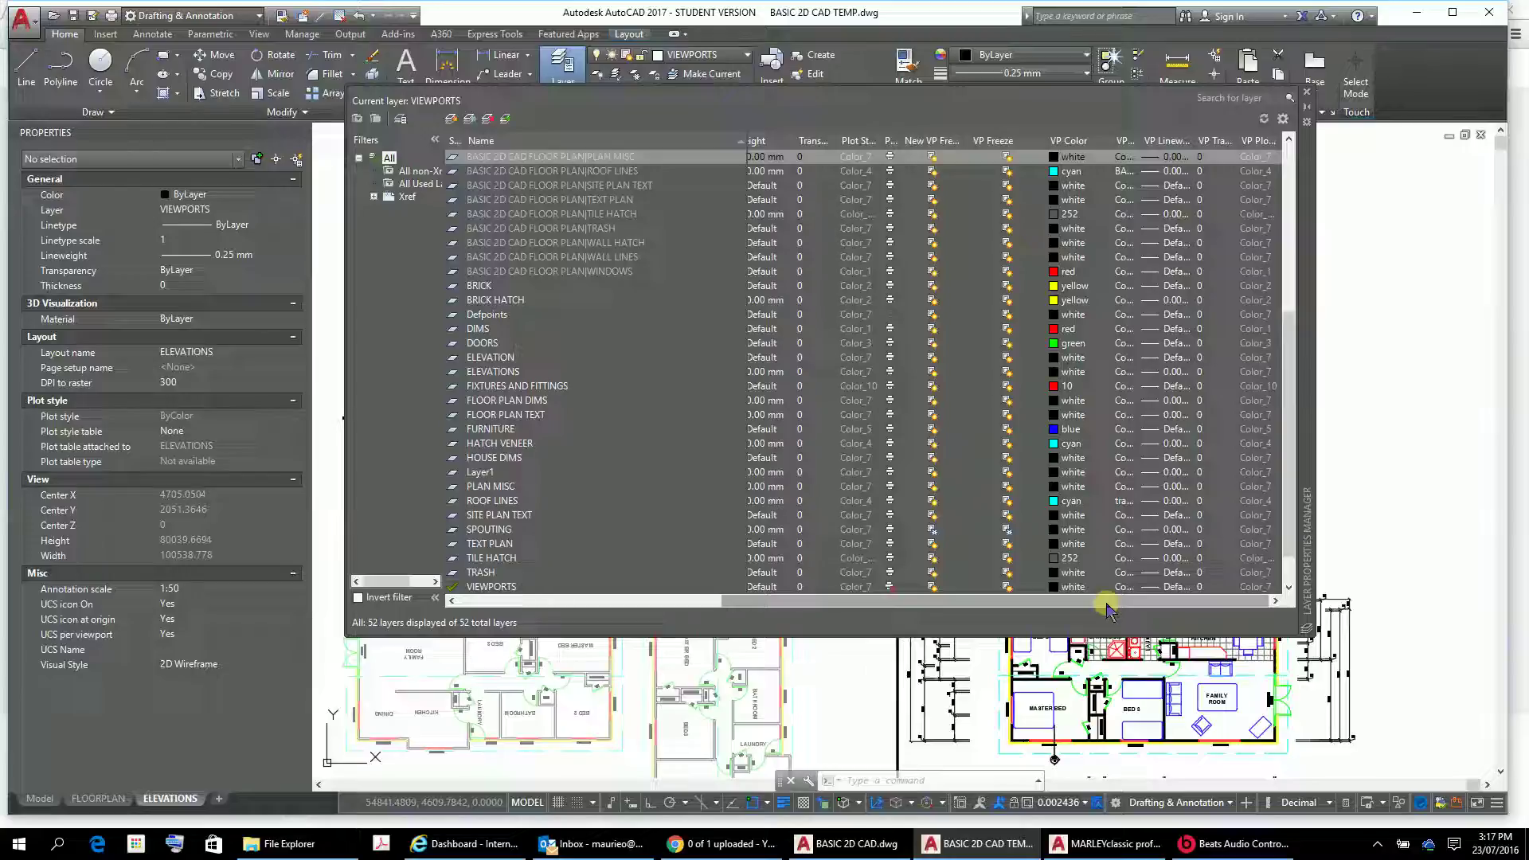
key("ctrl+a")
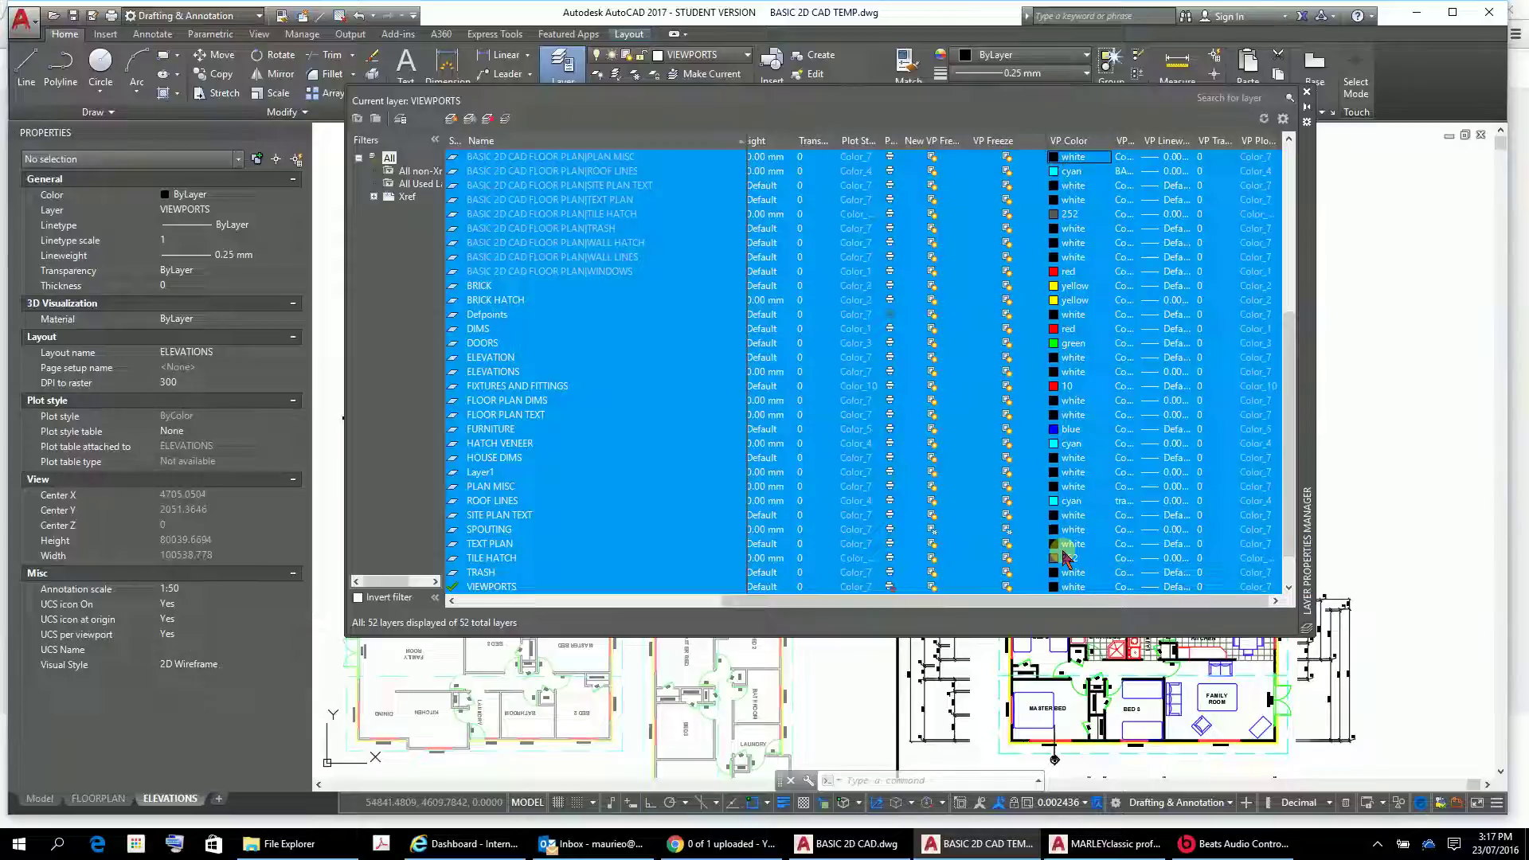
left_click(1097, 559, "ctrl")
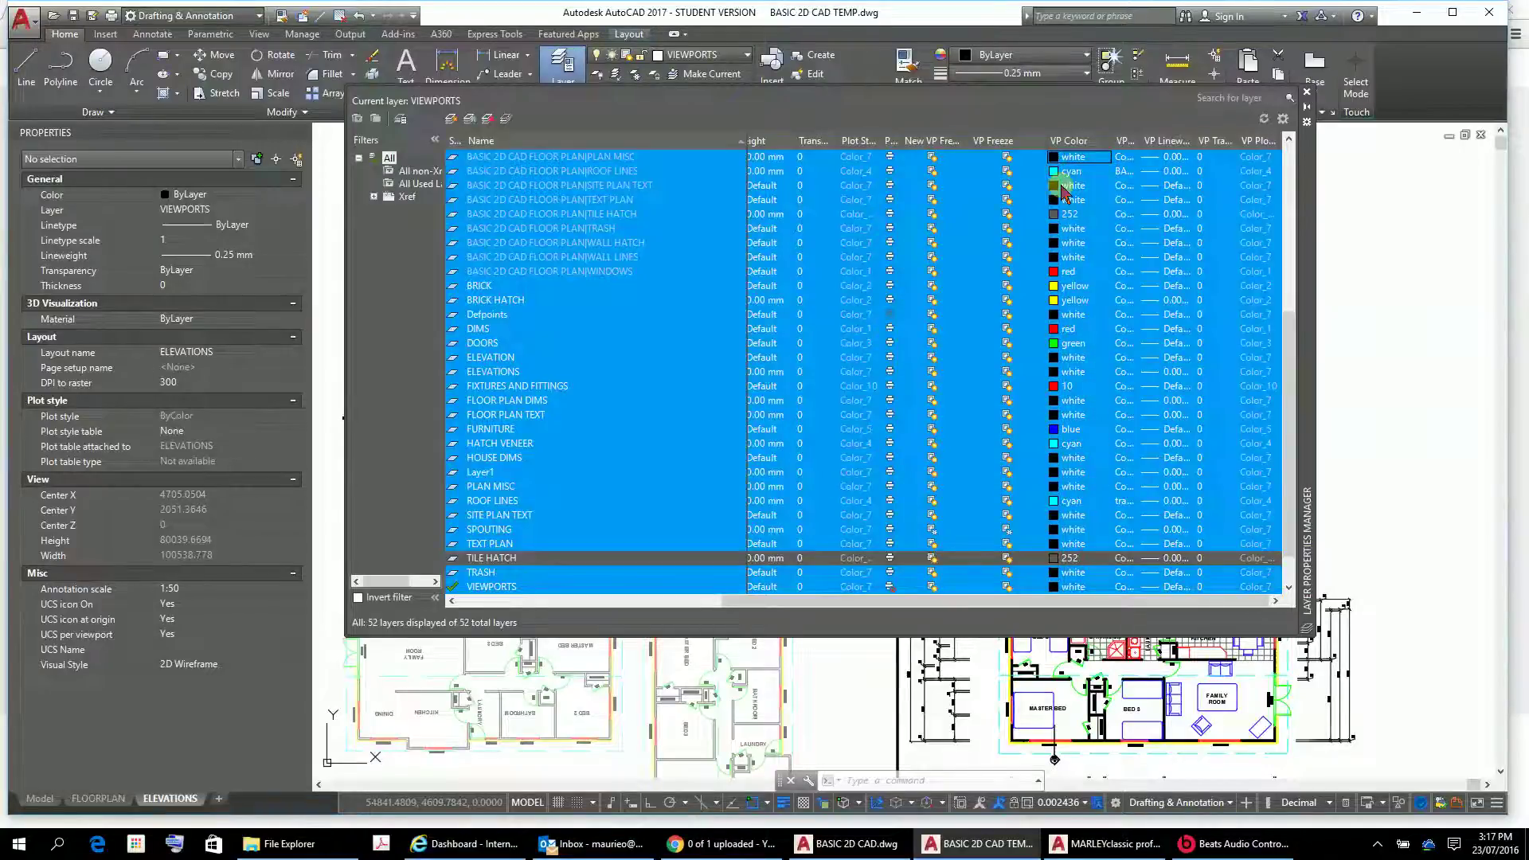
left_click(1075, 213, "ctrl")
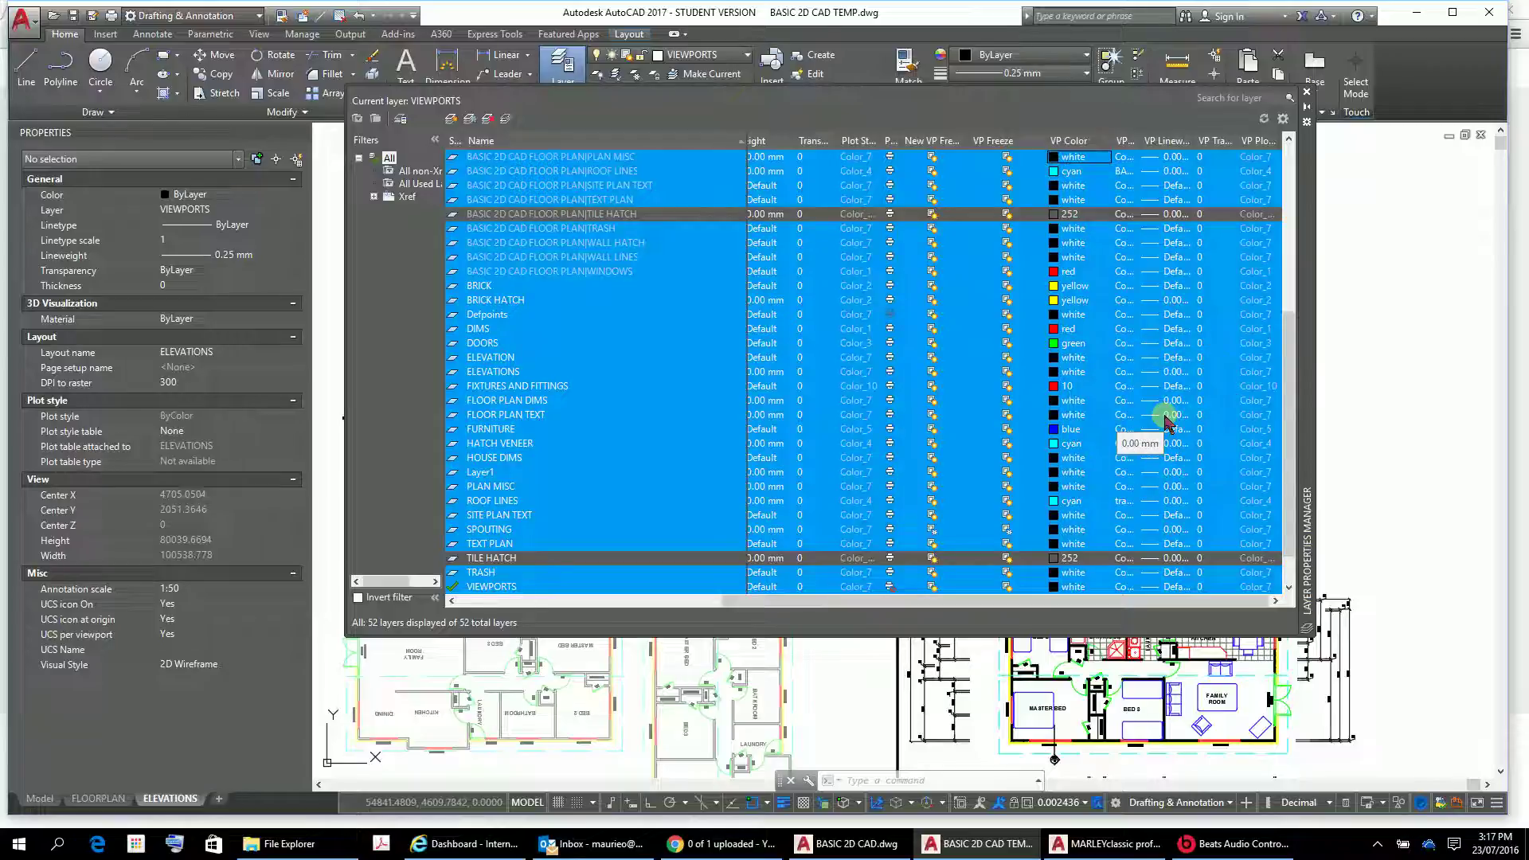
left_click(1058, 401)
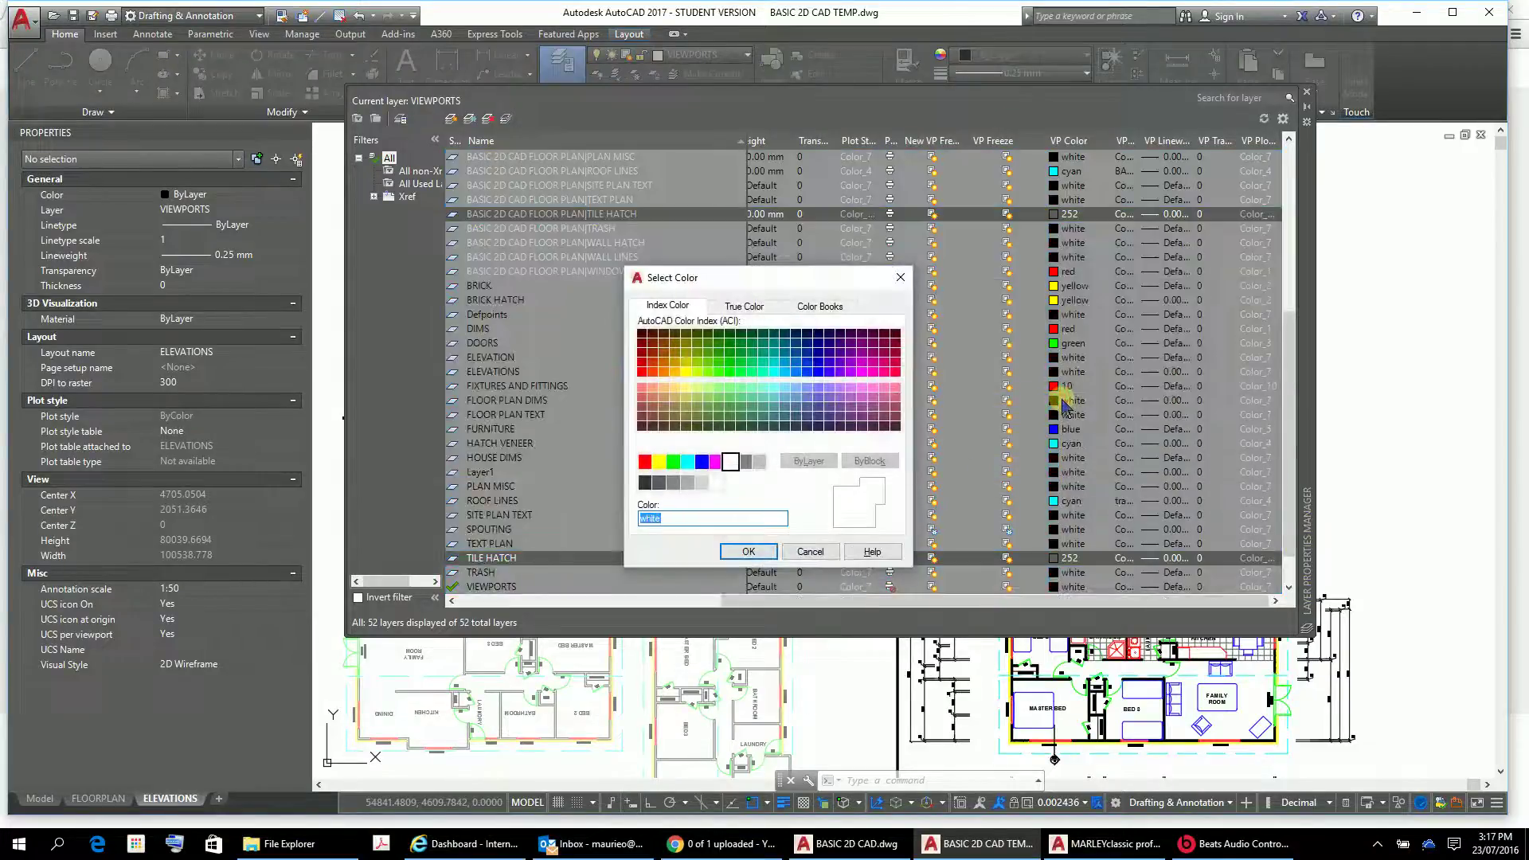
left_click(728, 464)
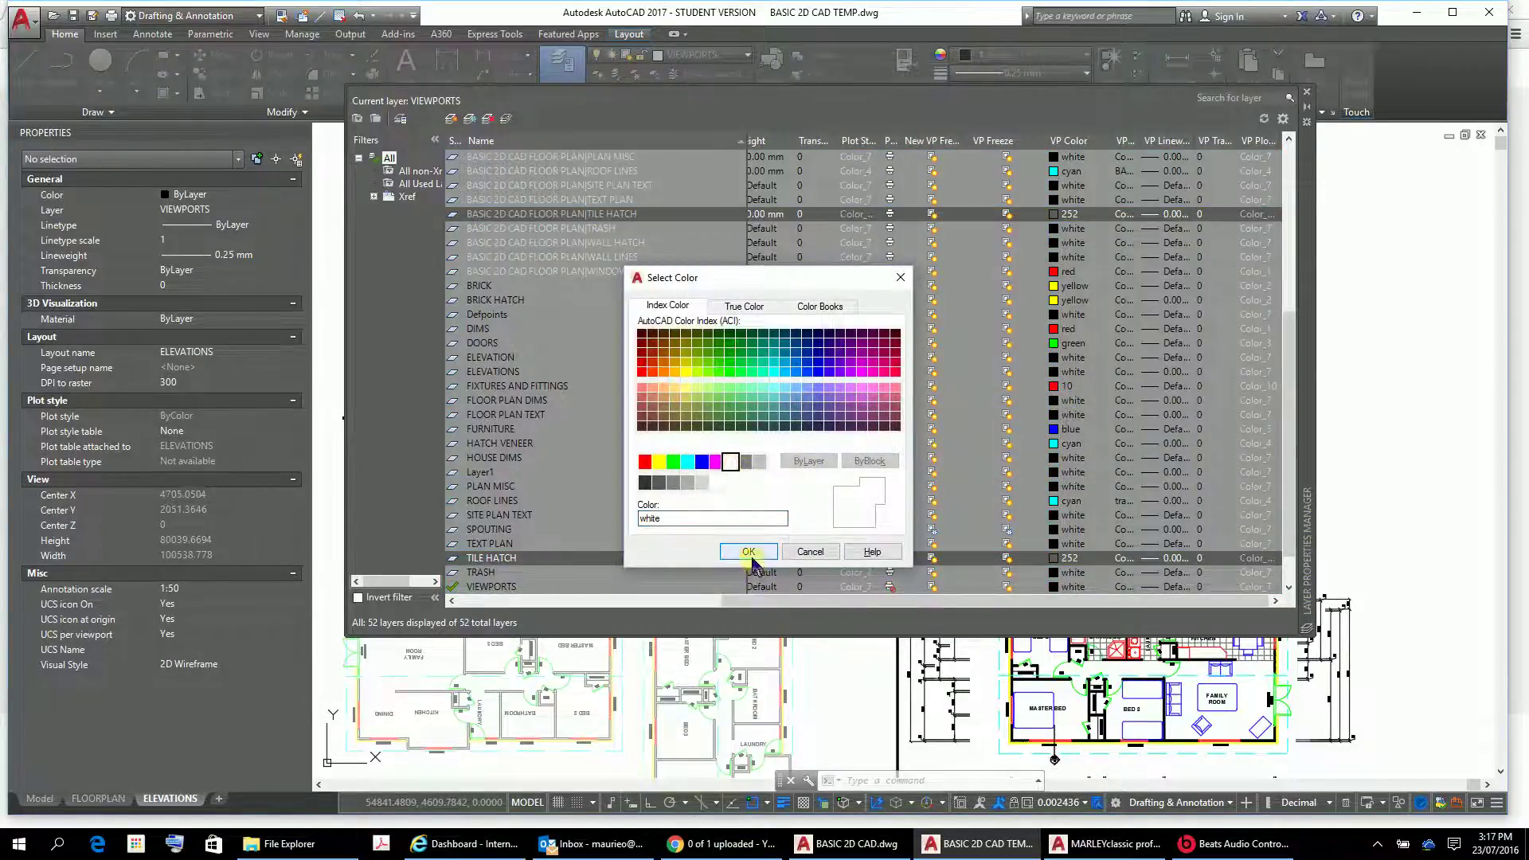
left_click(748, 552)
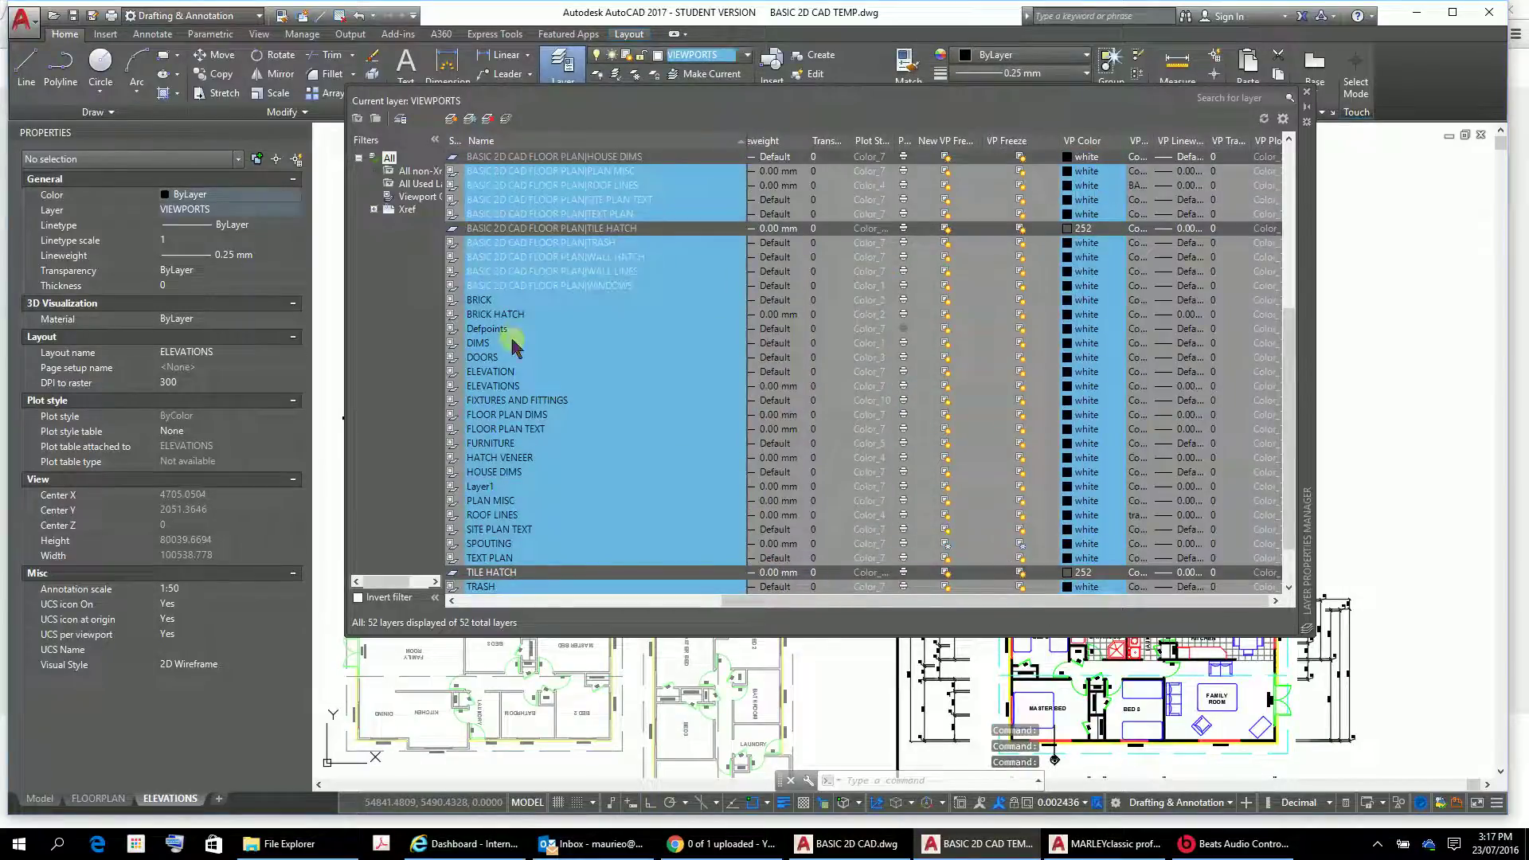
left_click(1306, 94)
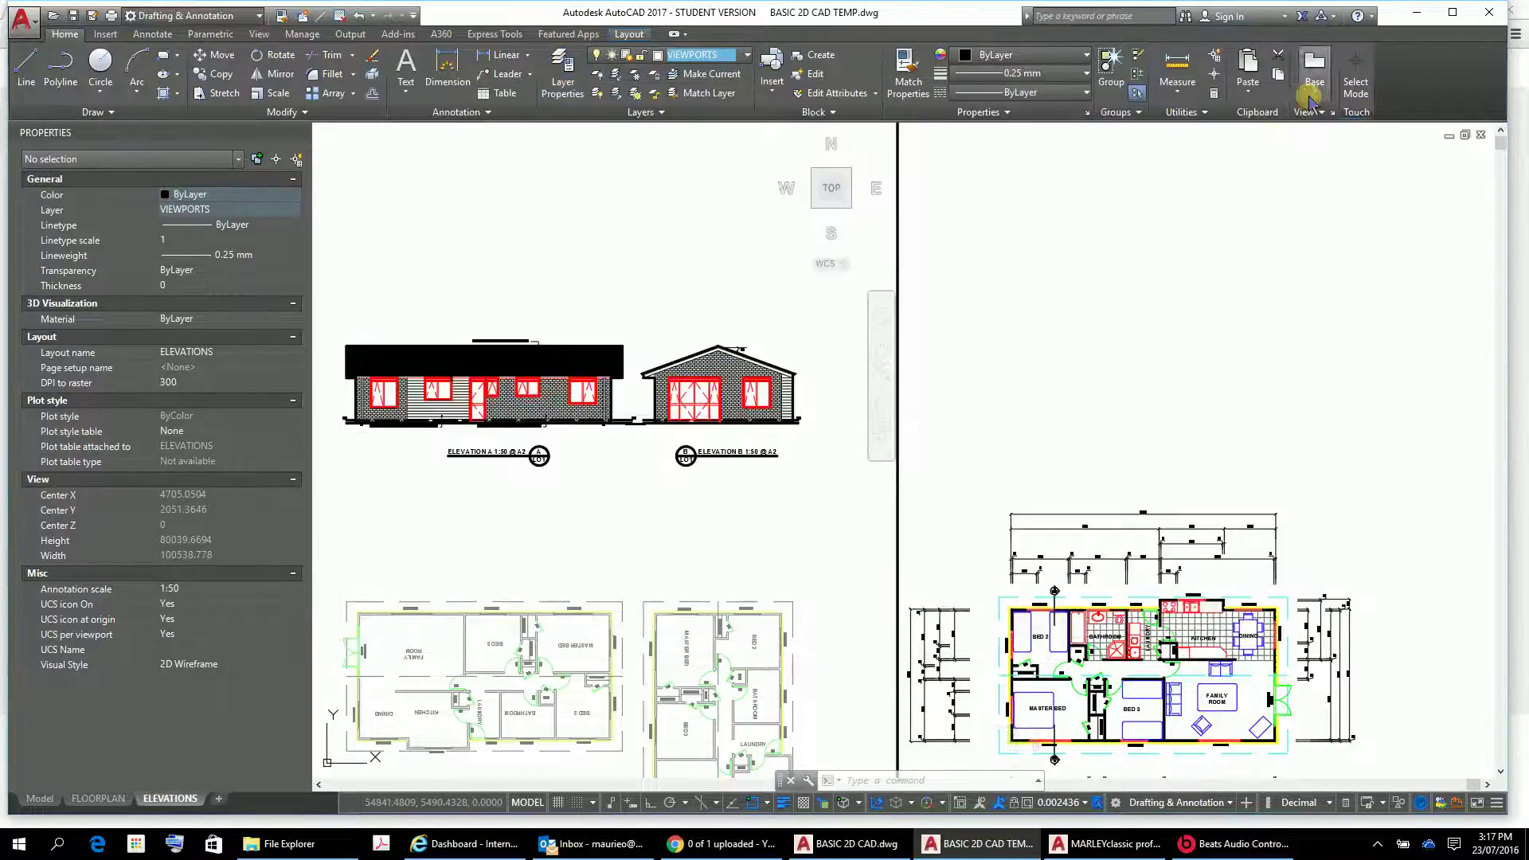
scroll(546, 409, "up", 8)
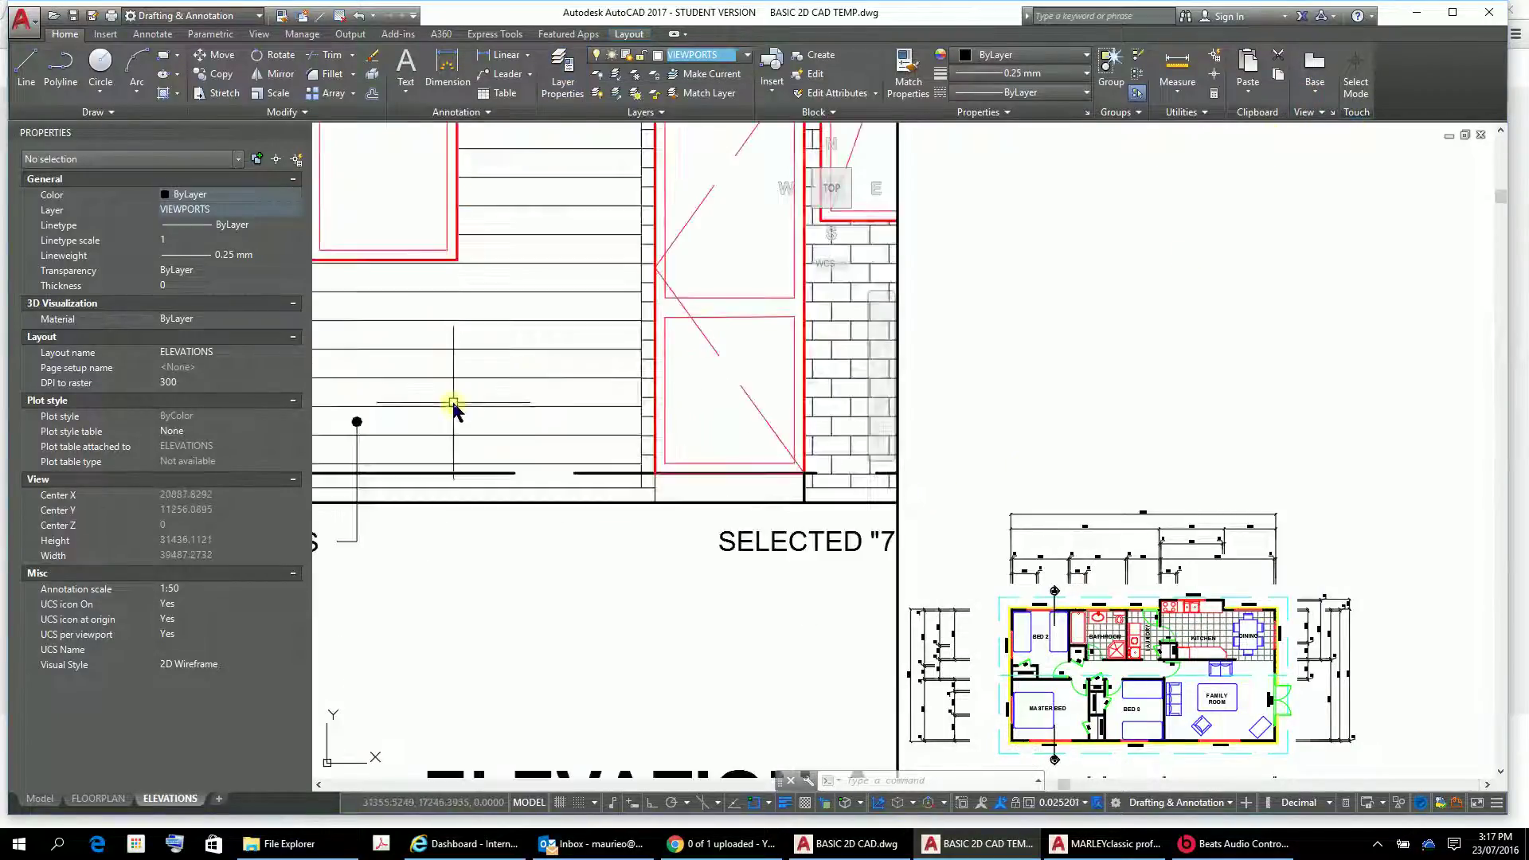
Override the color of the WINDOWS layer to white for the current viewport and close the layer properties
scroll(654, 517, "up", 3)
scroll(717, 502, "down", 5)
scroll(678, 550, "up", 5)
scroll(677, 555, "down", 2)
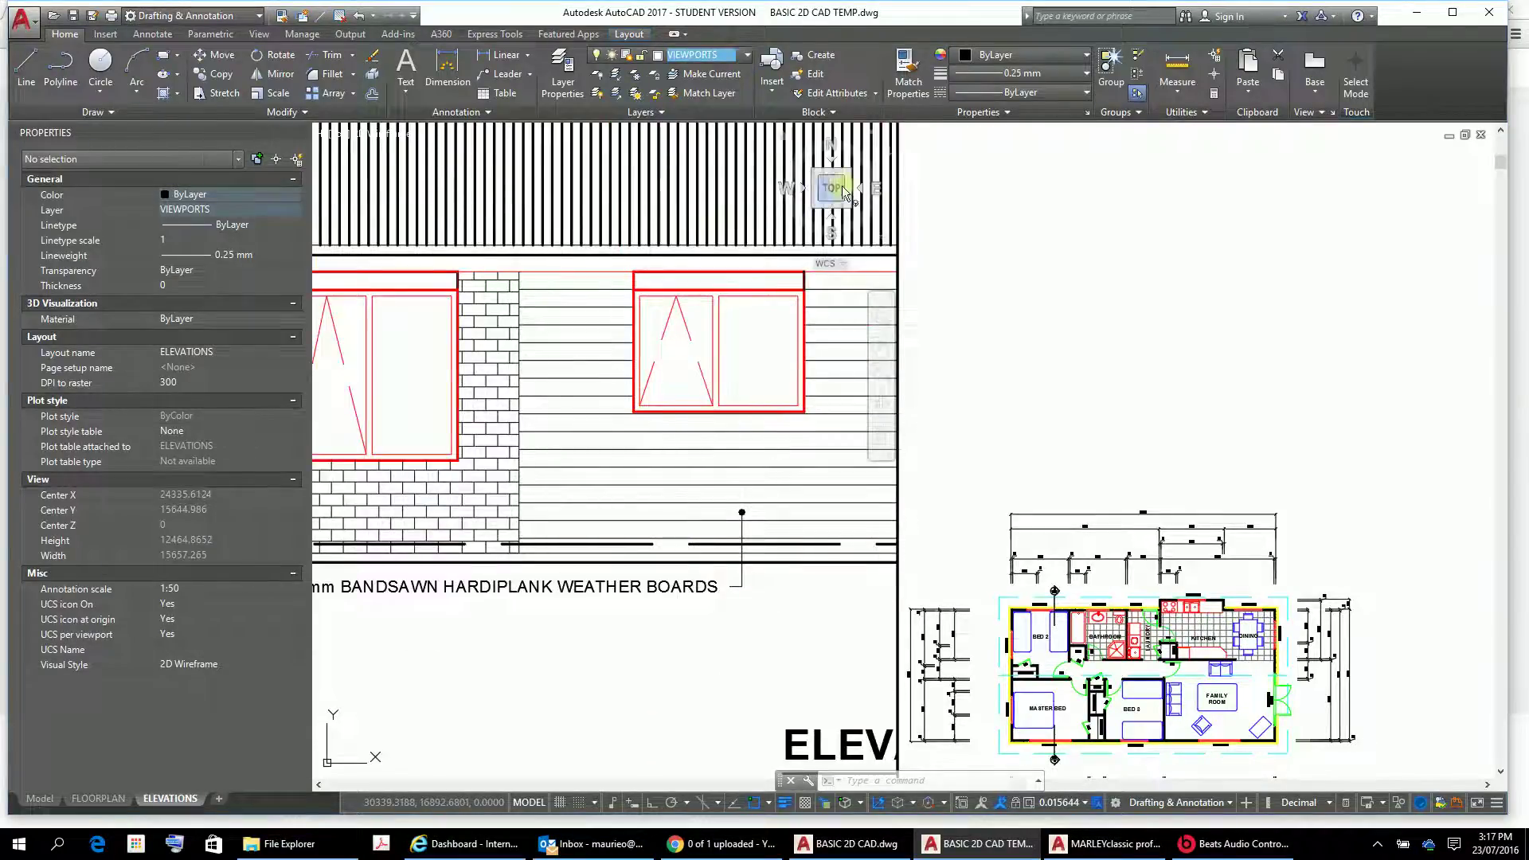
left_click(561, 68)
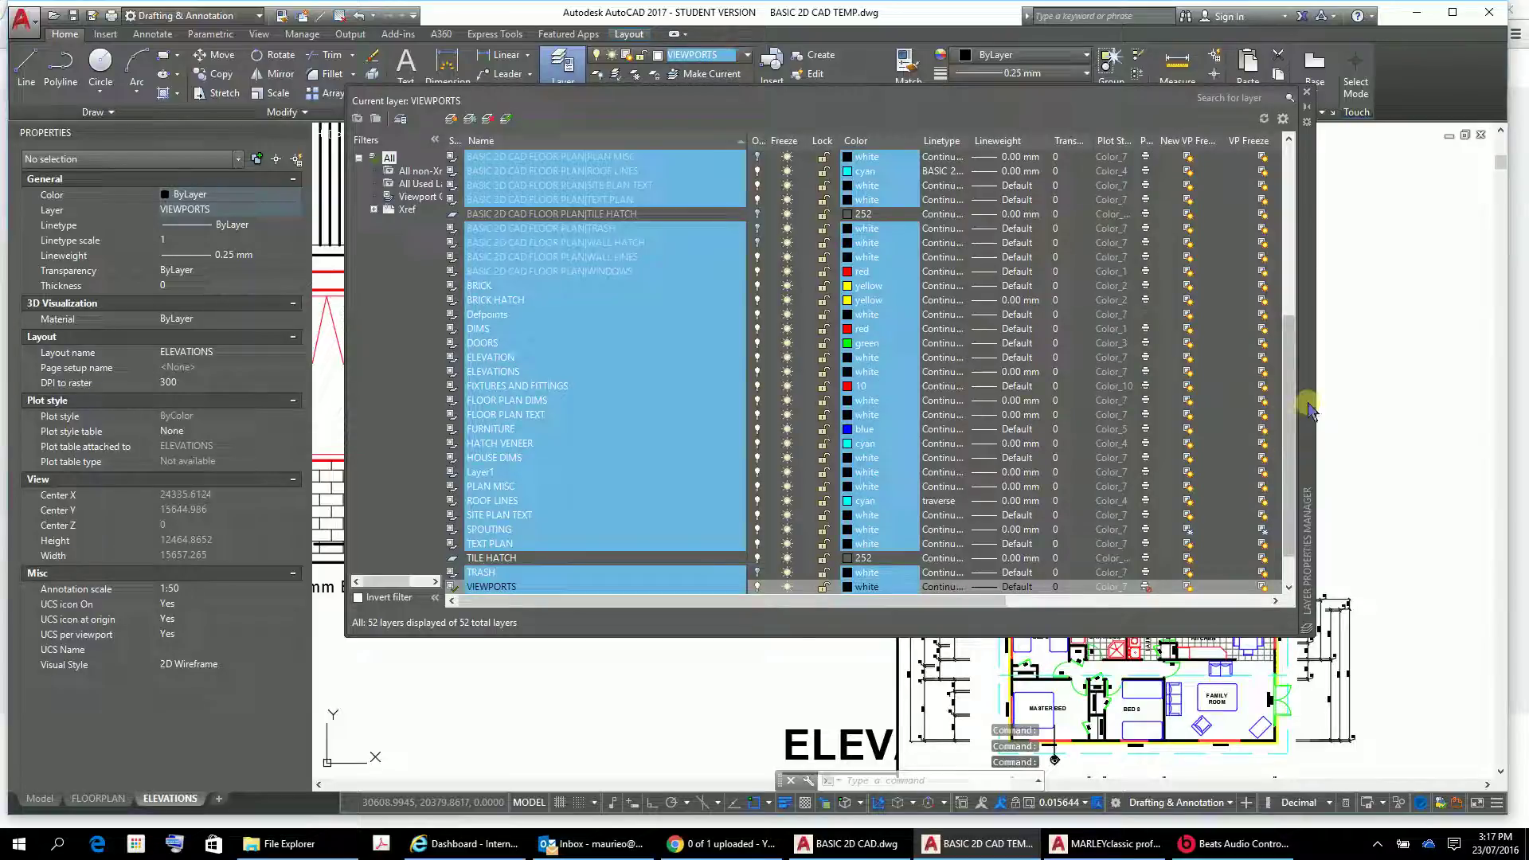
scroll(1290, 398, "down", 1)
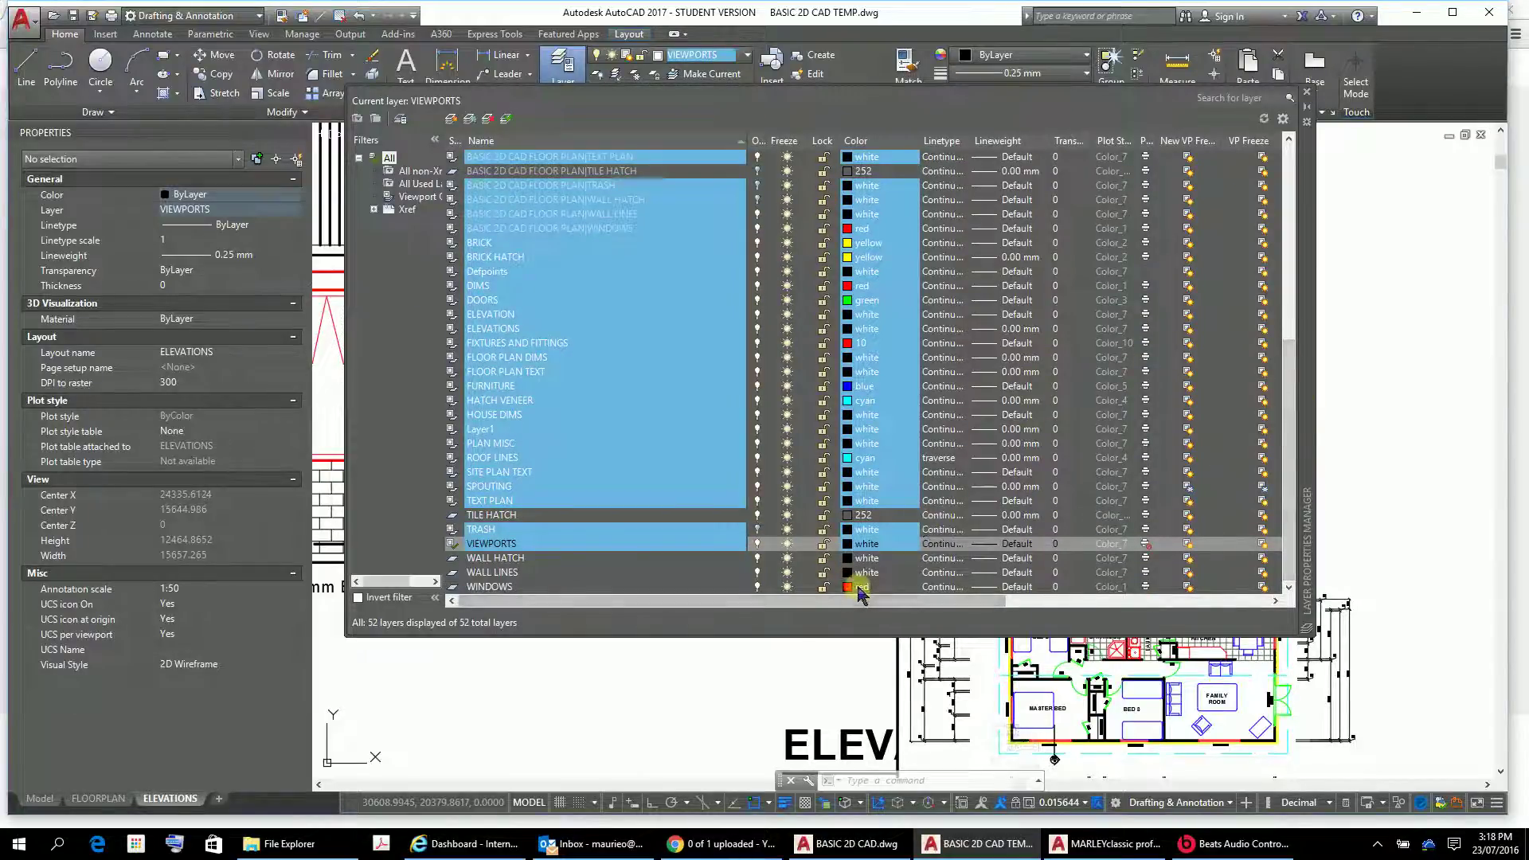
left_click_drag(812, 595, 1130, 625)
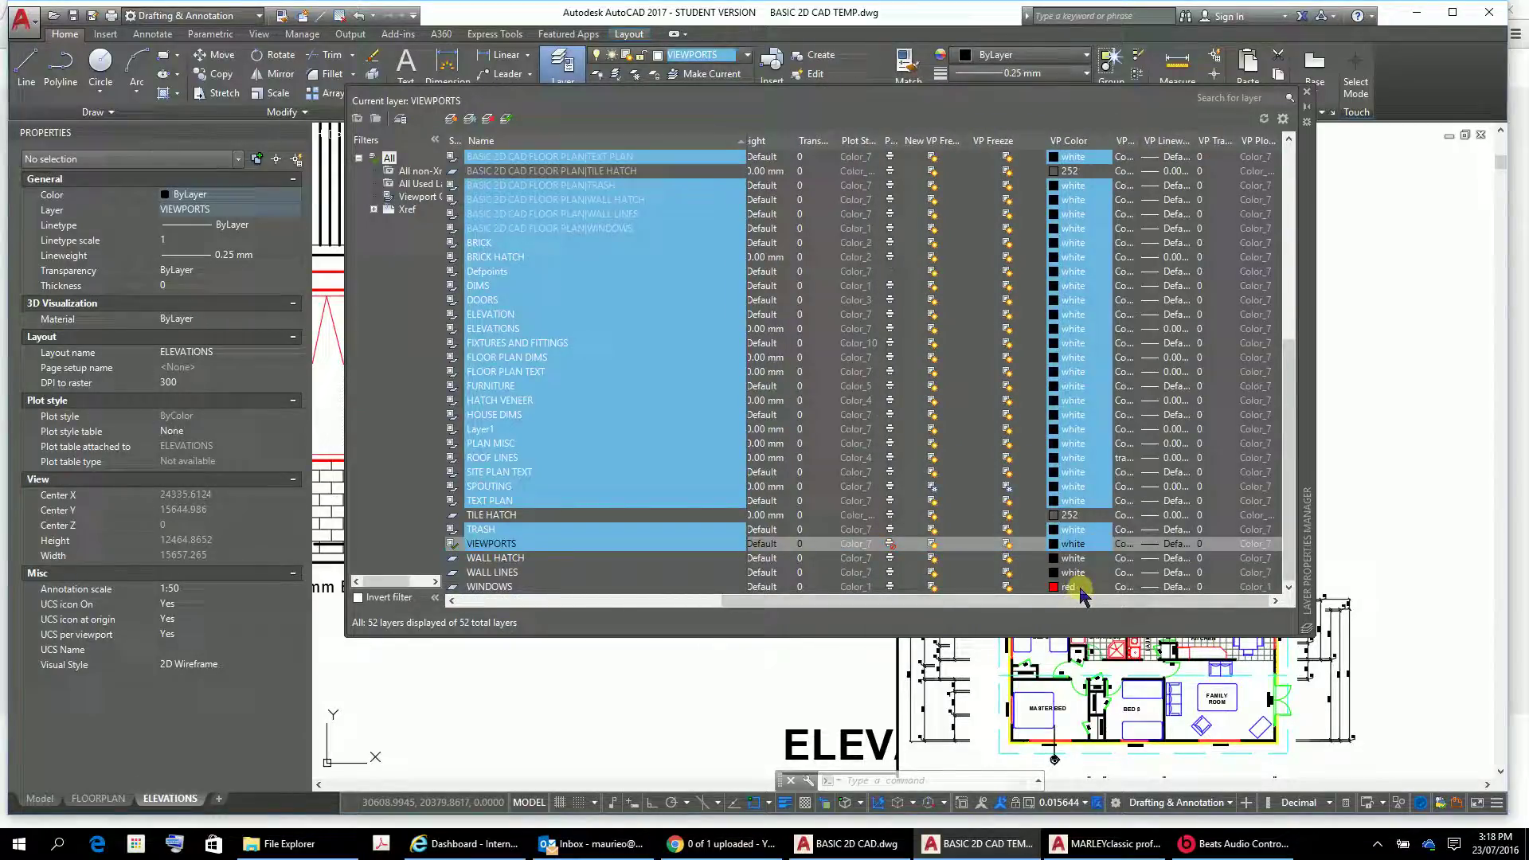
right_click(1085, 589)
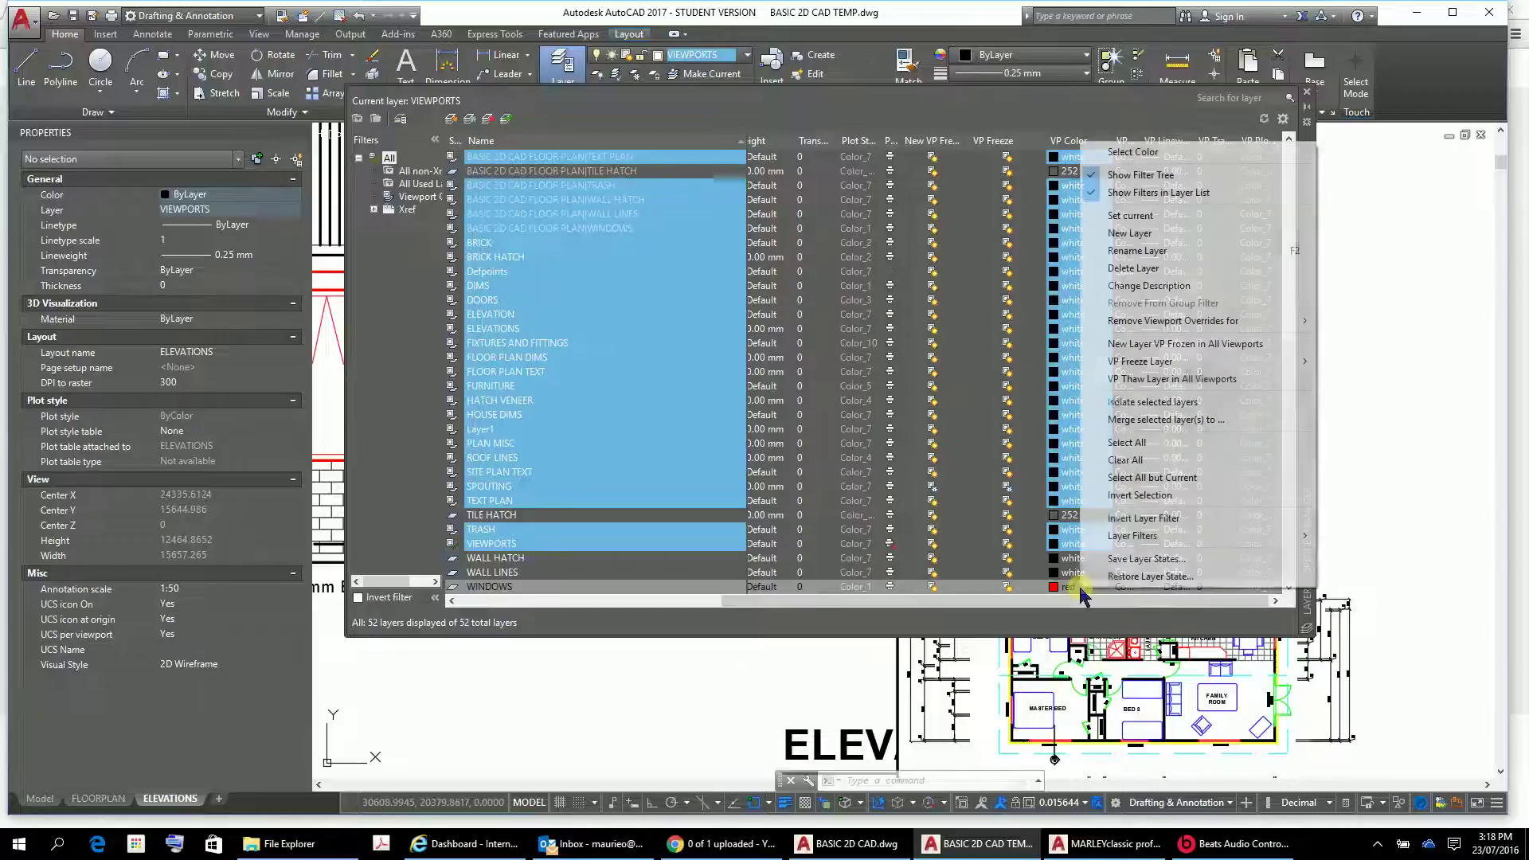
left_click(1130, 152)
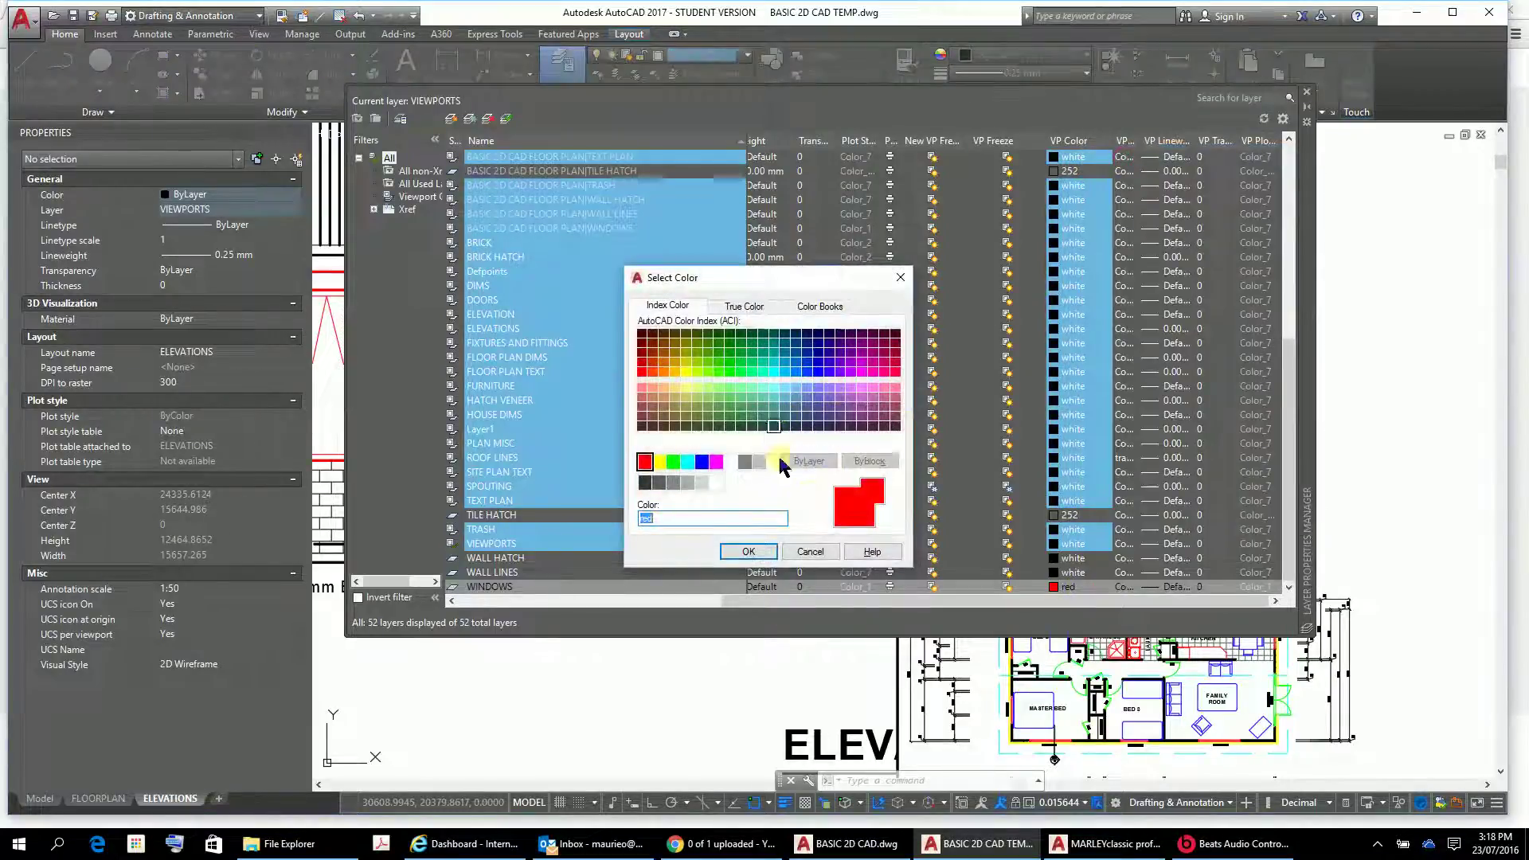
left_click(730, 462)
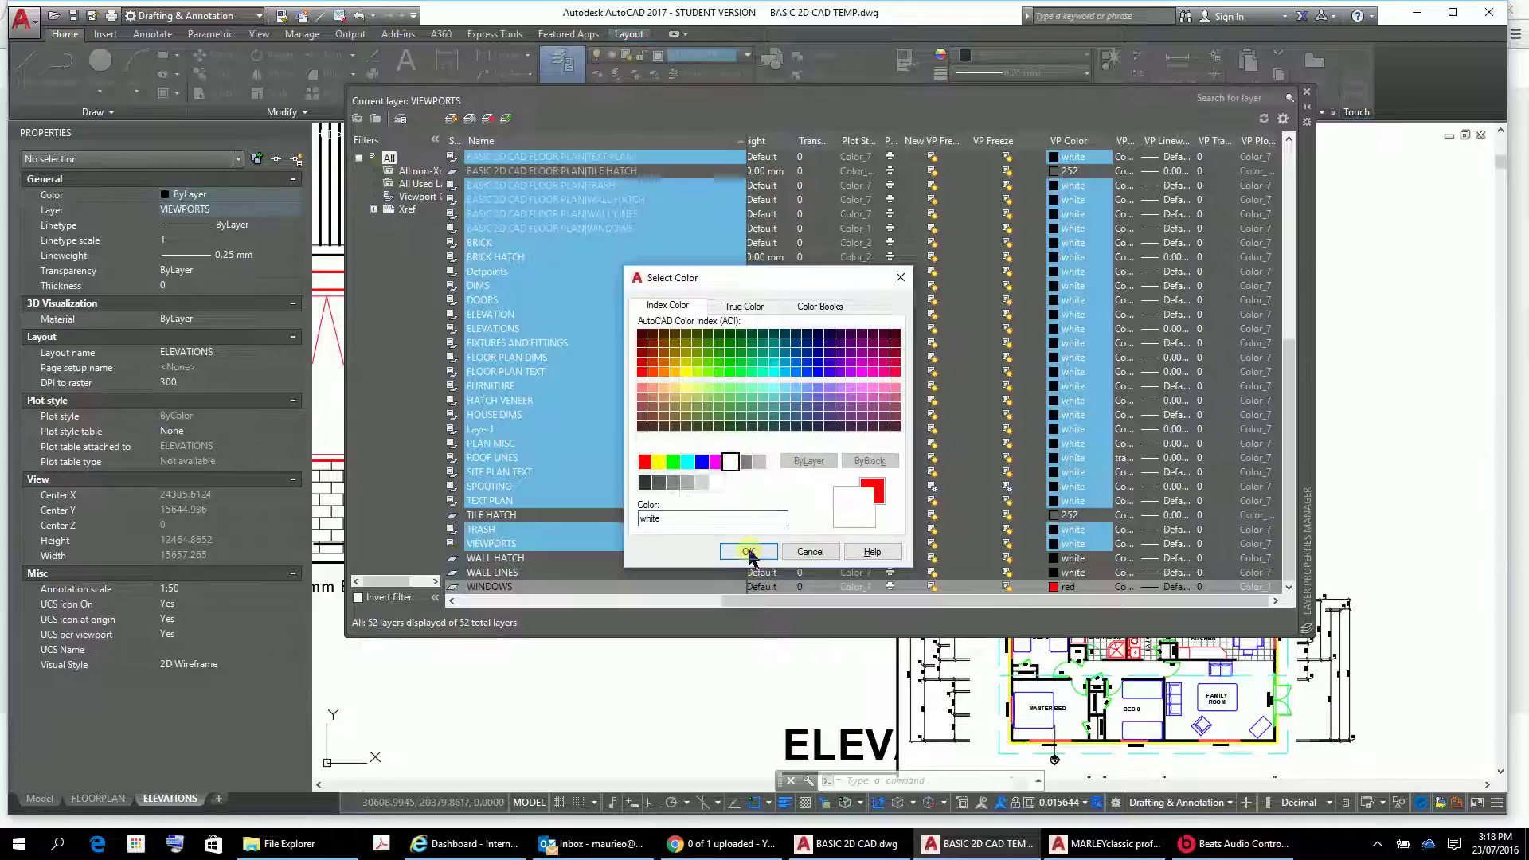
left_click(746, 551)
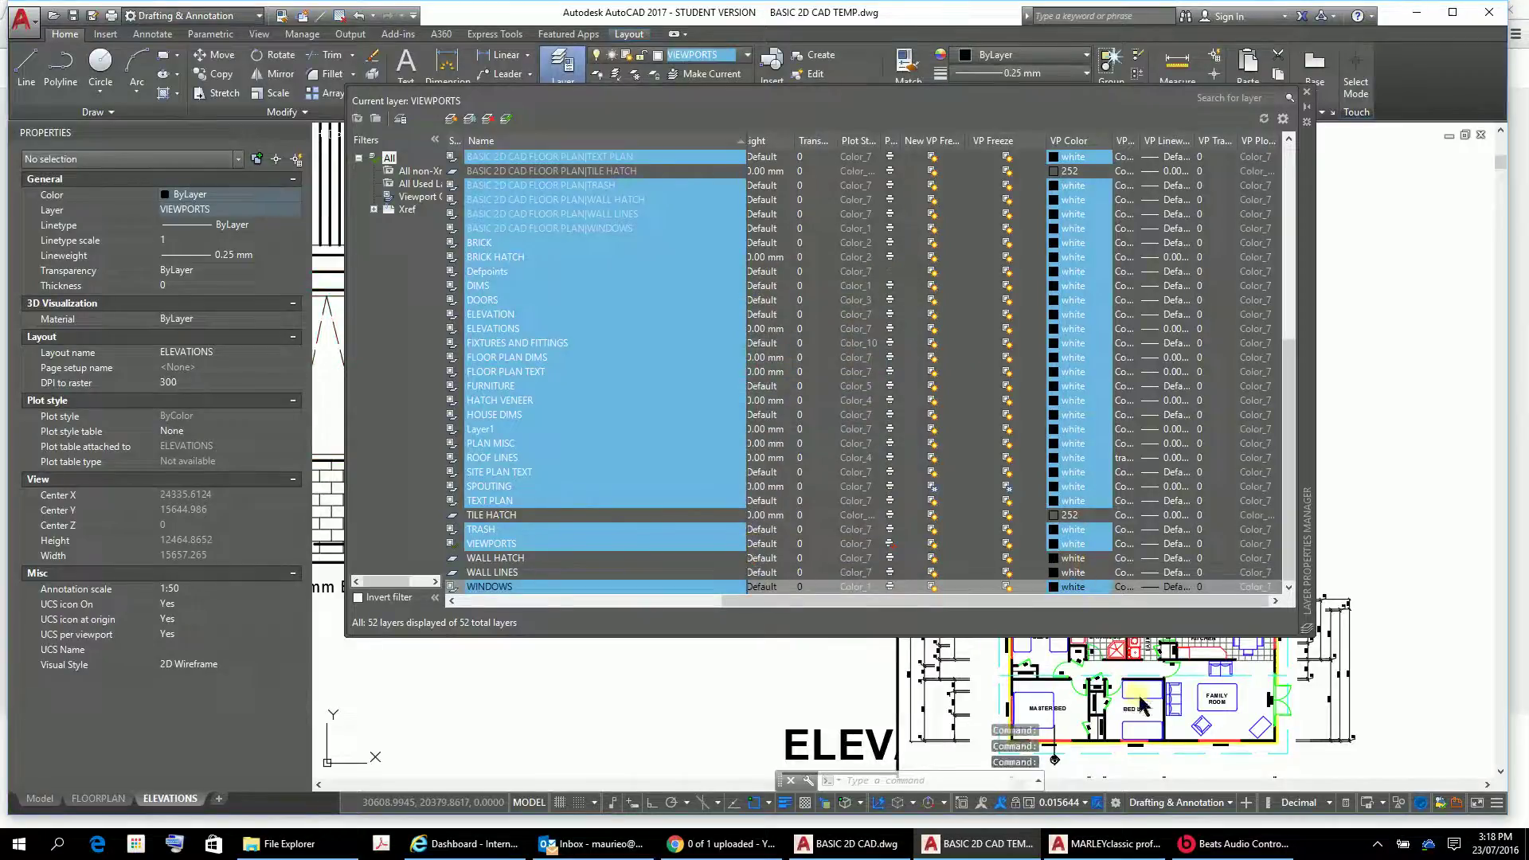
left_click(1306, 94)
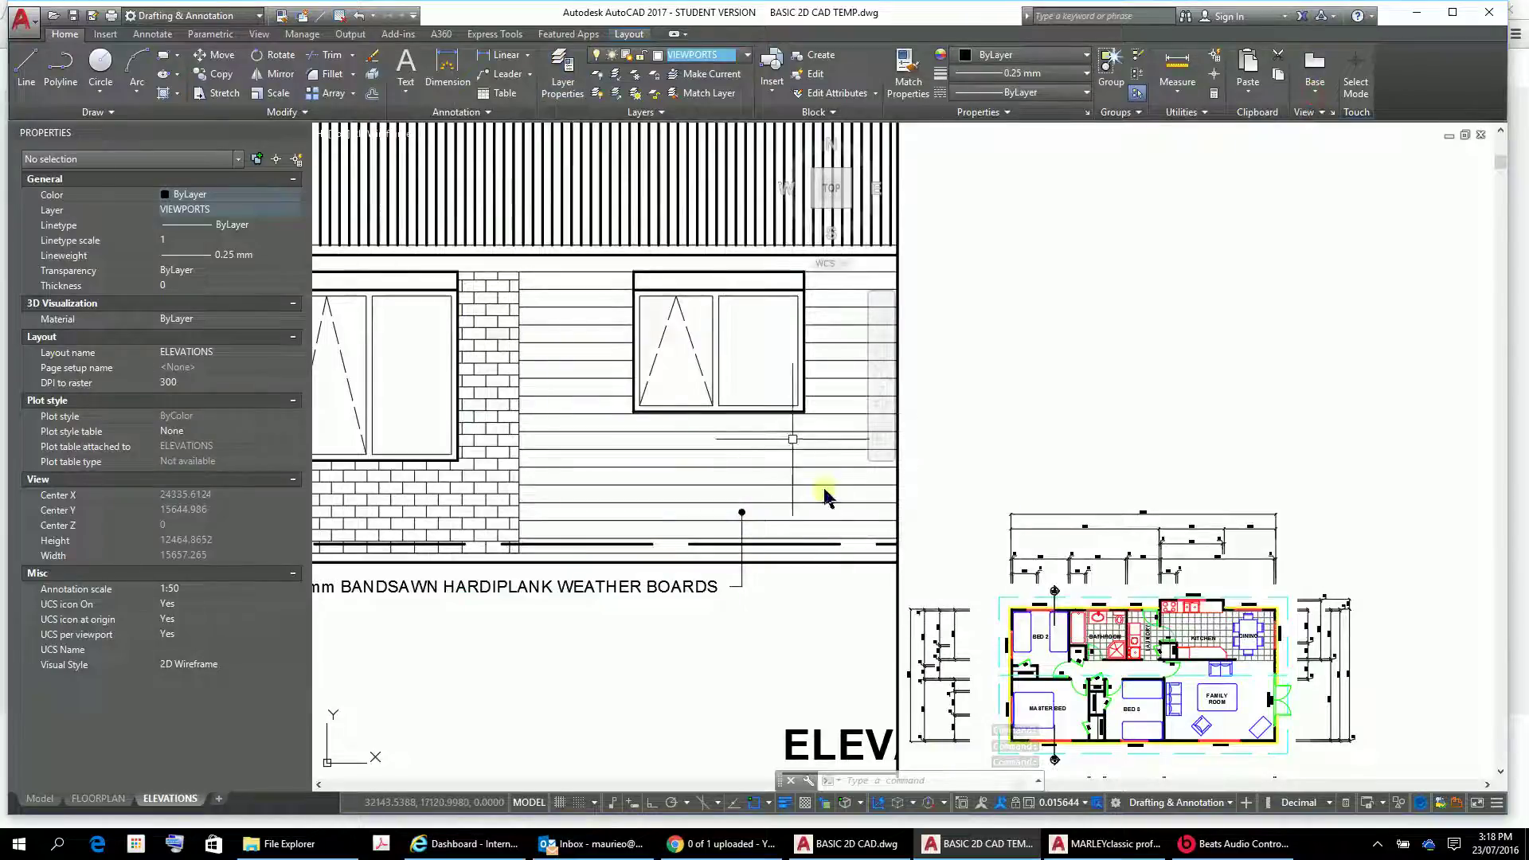
Set the lineweight of the roof hatch on Elevation A to ByLayer and clear the selection
scroll(807, 500, "down", 3)
scroll(836, 382, "up", 8)
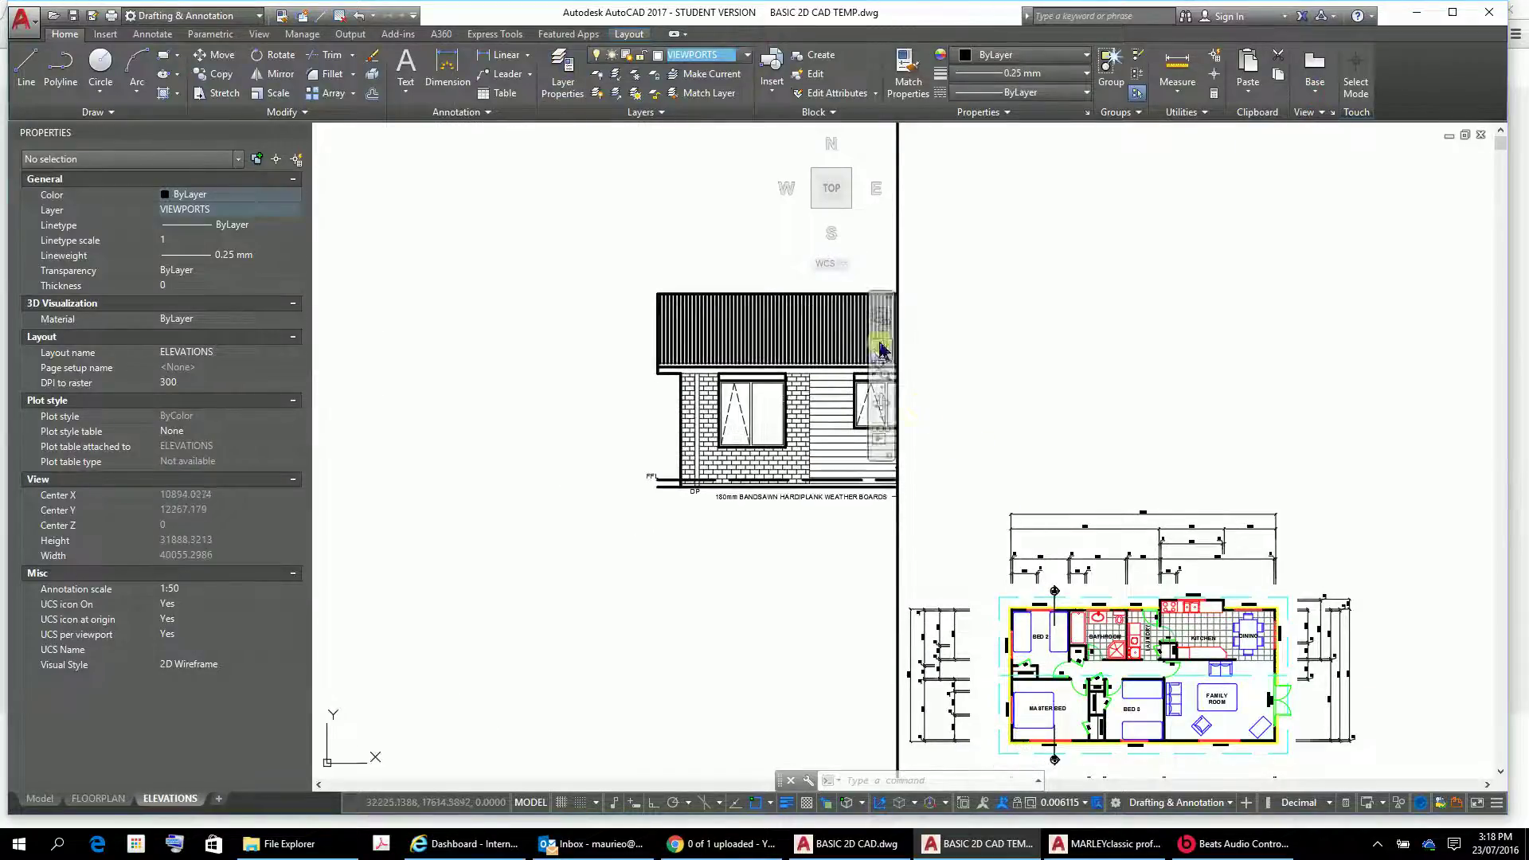
scroll(785, 513, "up", 3)
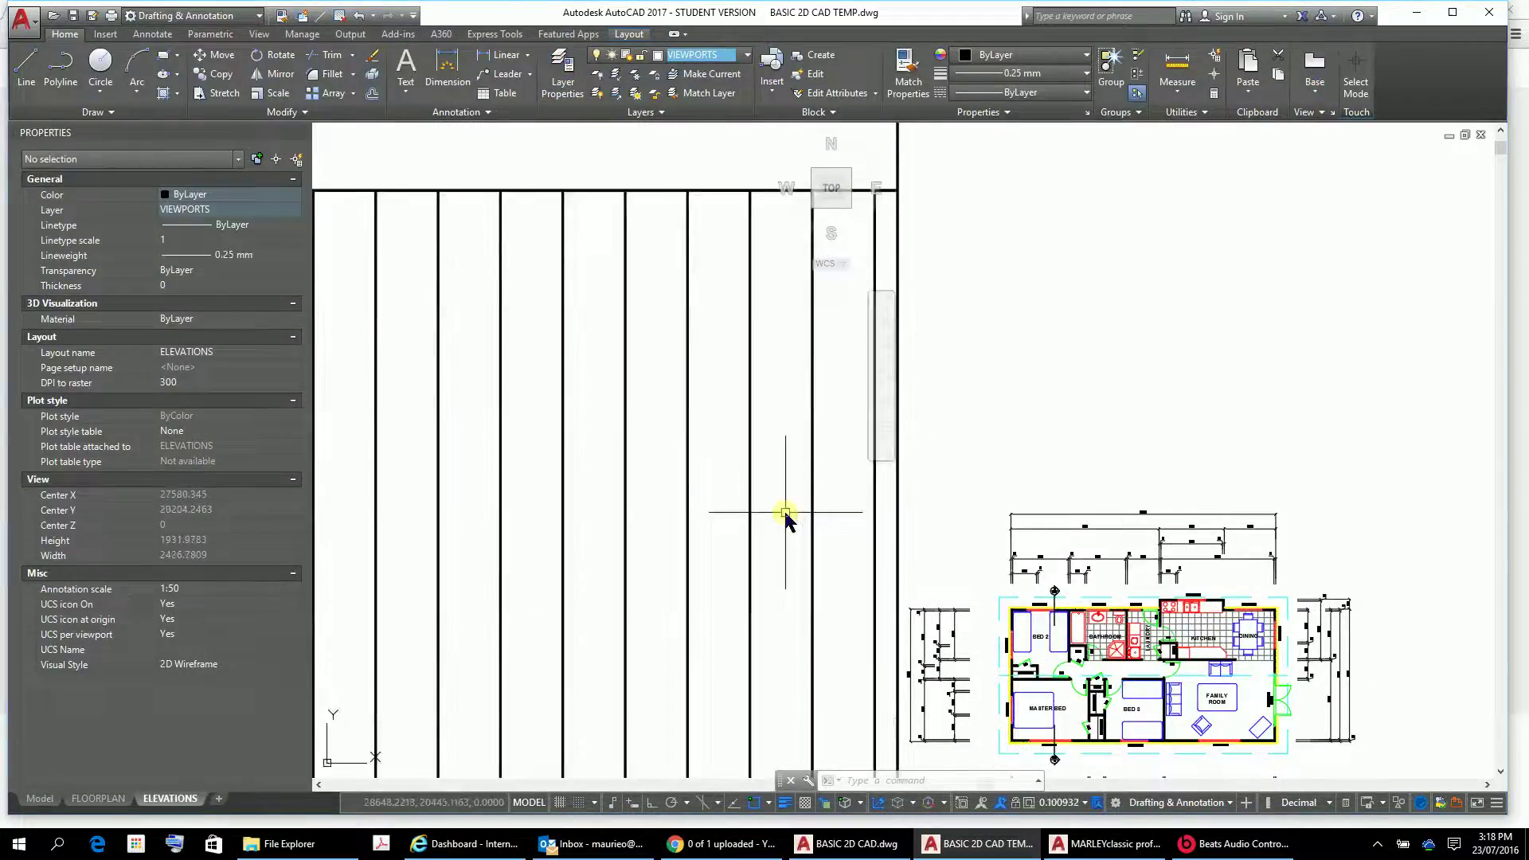
left_click(721, 473)
left_click(631, 570)
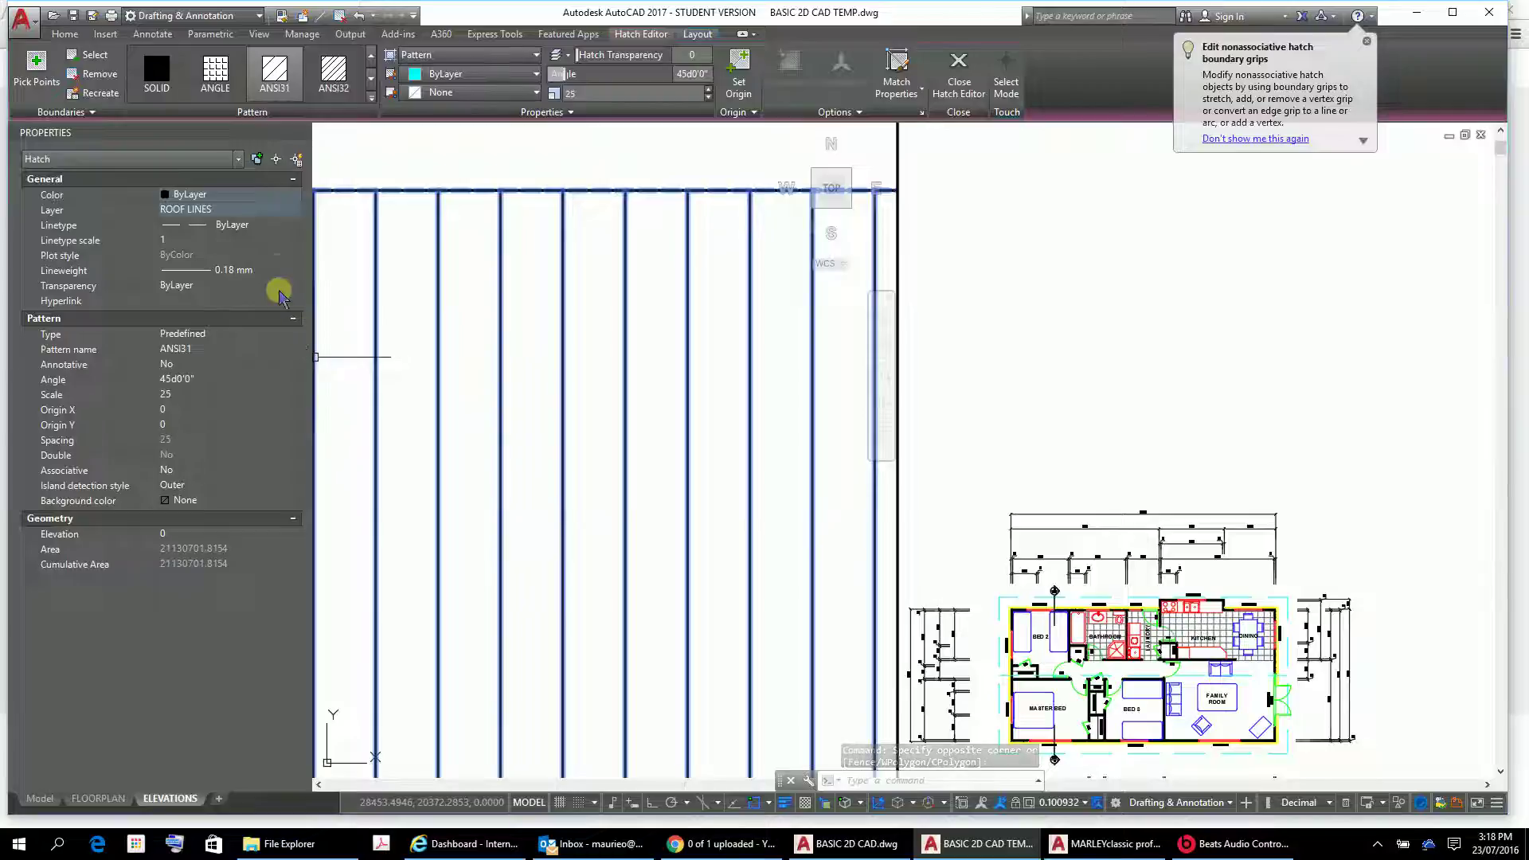
scroll(514, 490, "down", 4)
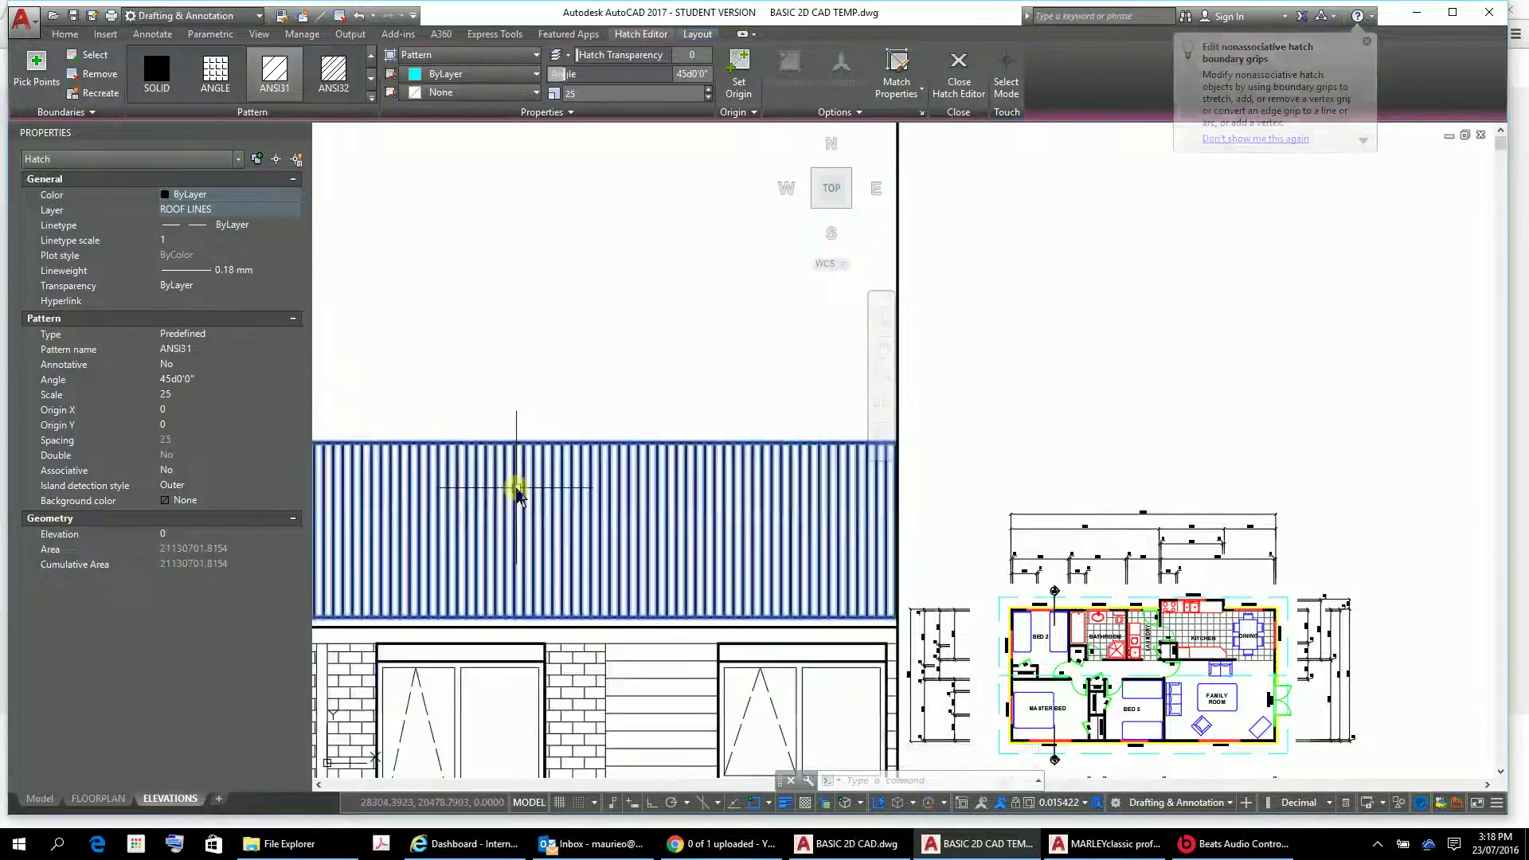
scroll(516, 494, "down", 4)
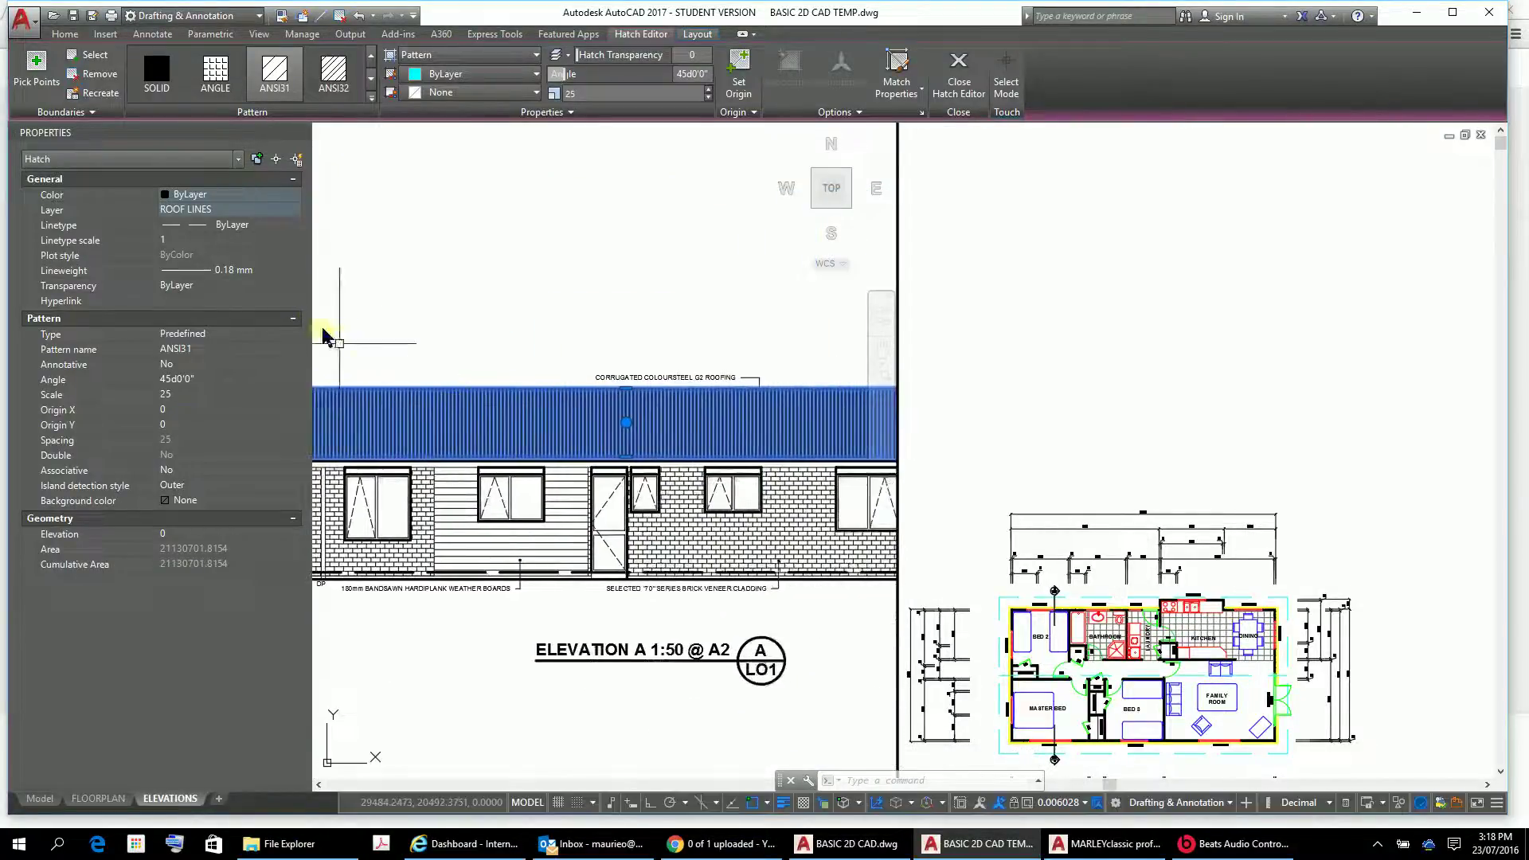
left_click(278, 271)
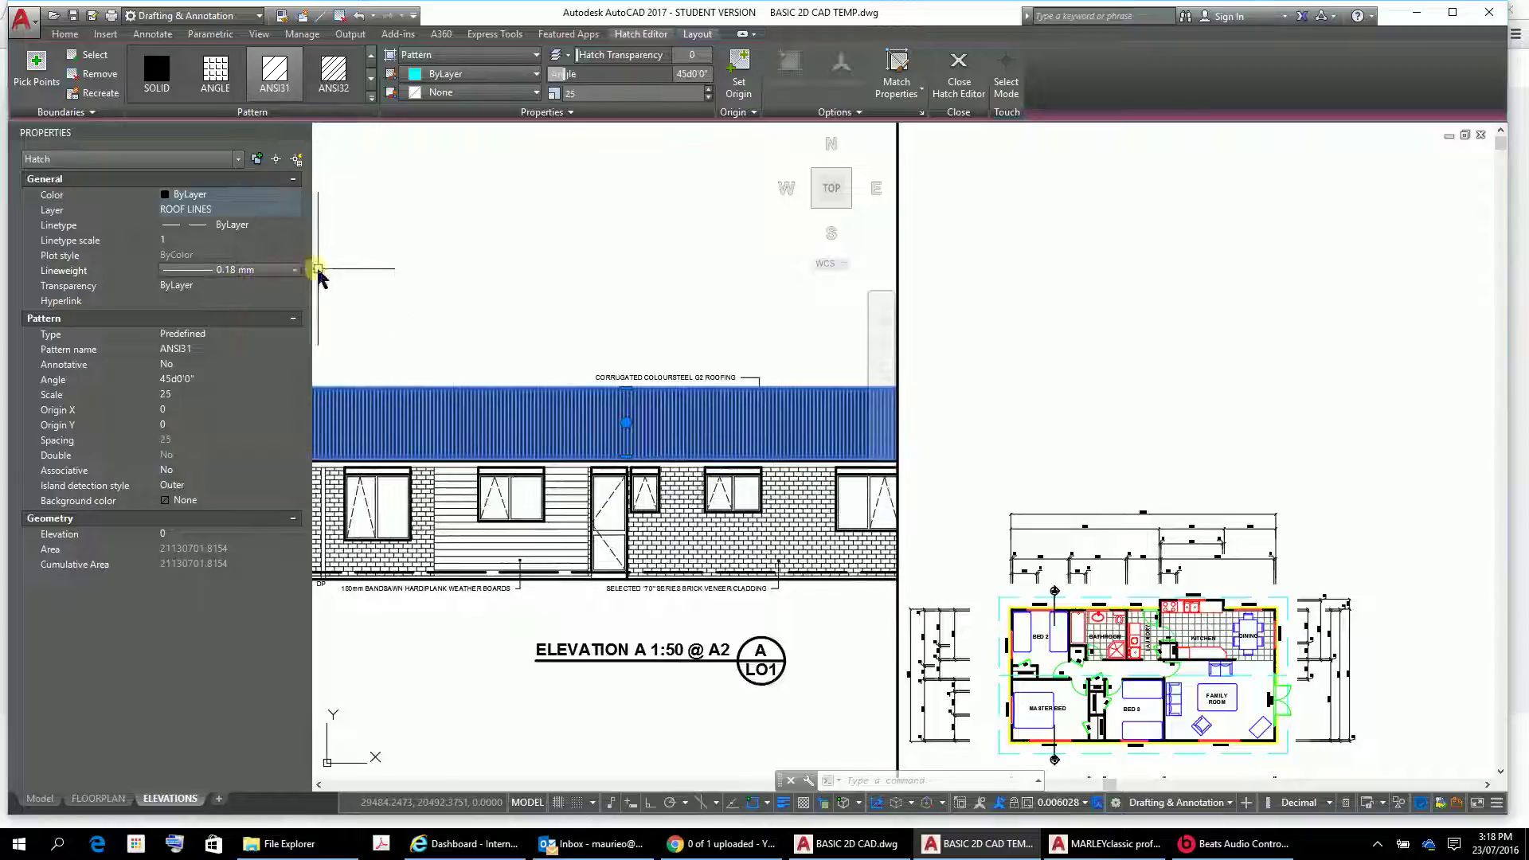
left_click(293, 271)
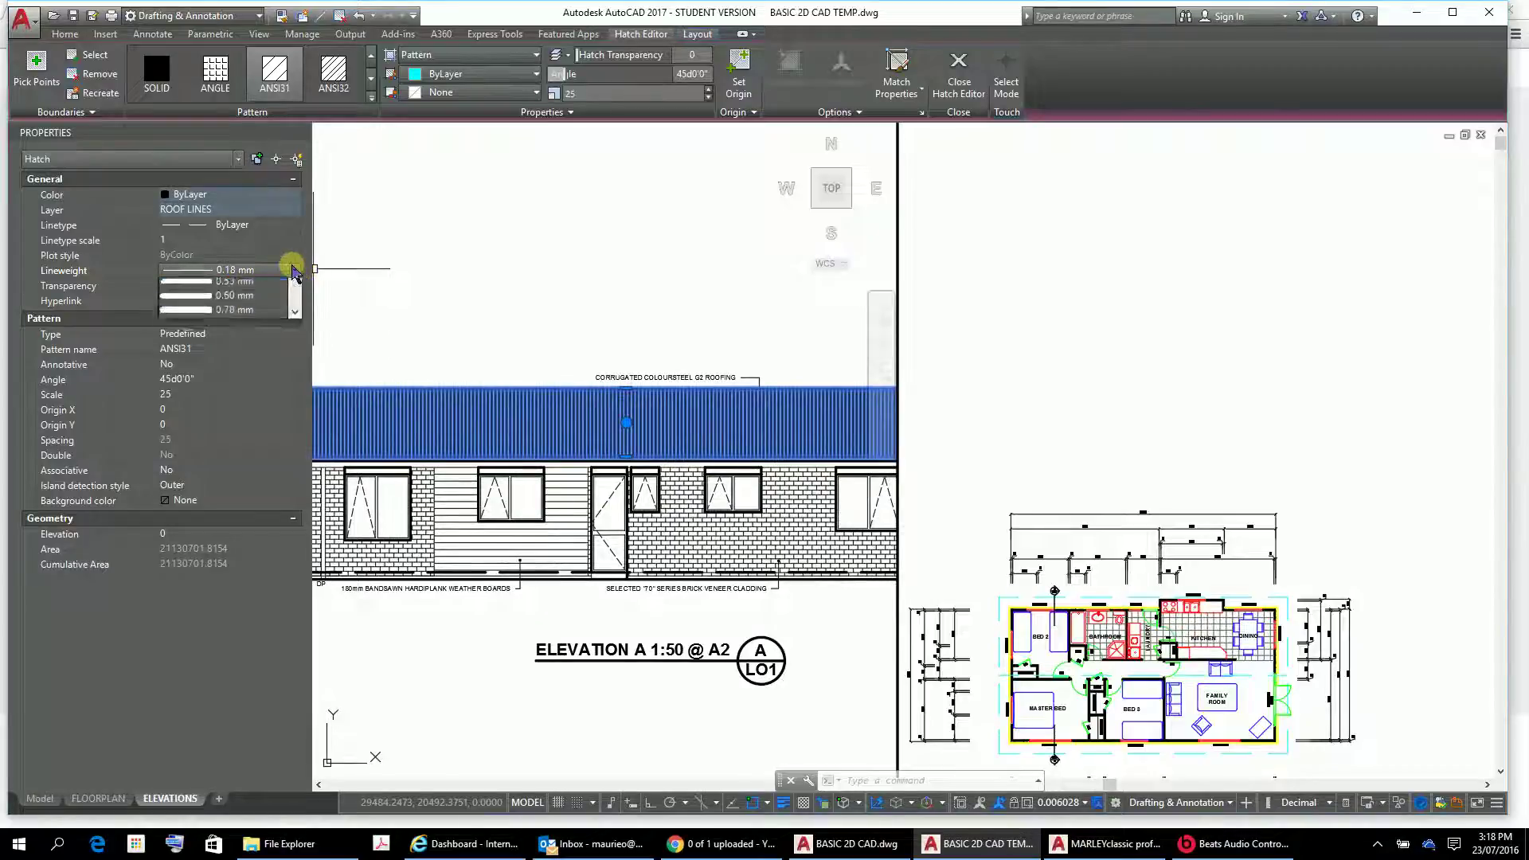
left_click_drag(293, 340, 288, 276)
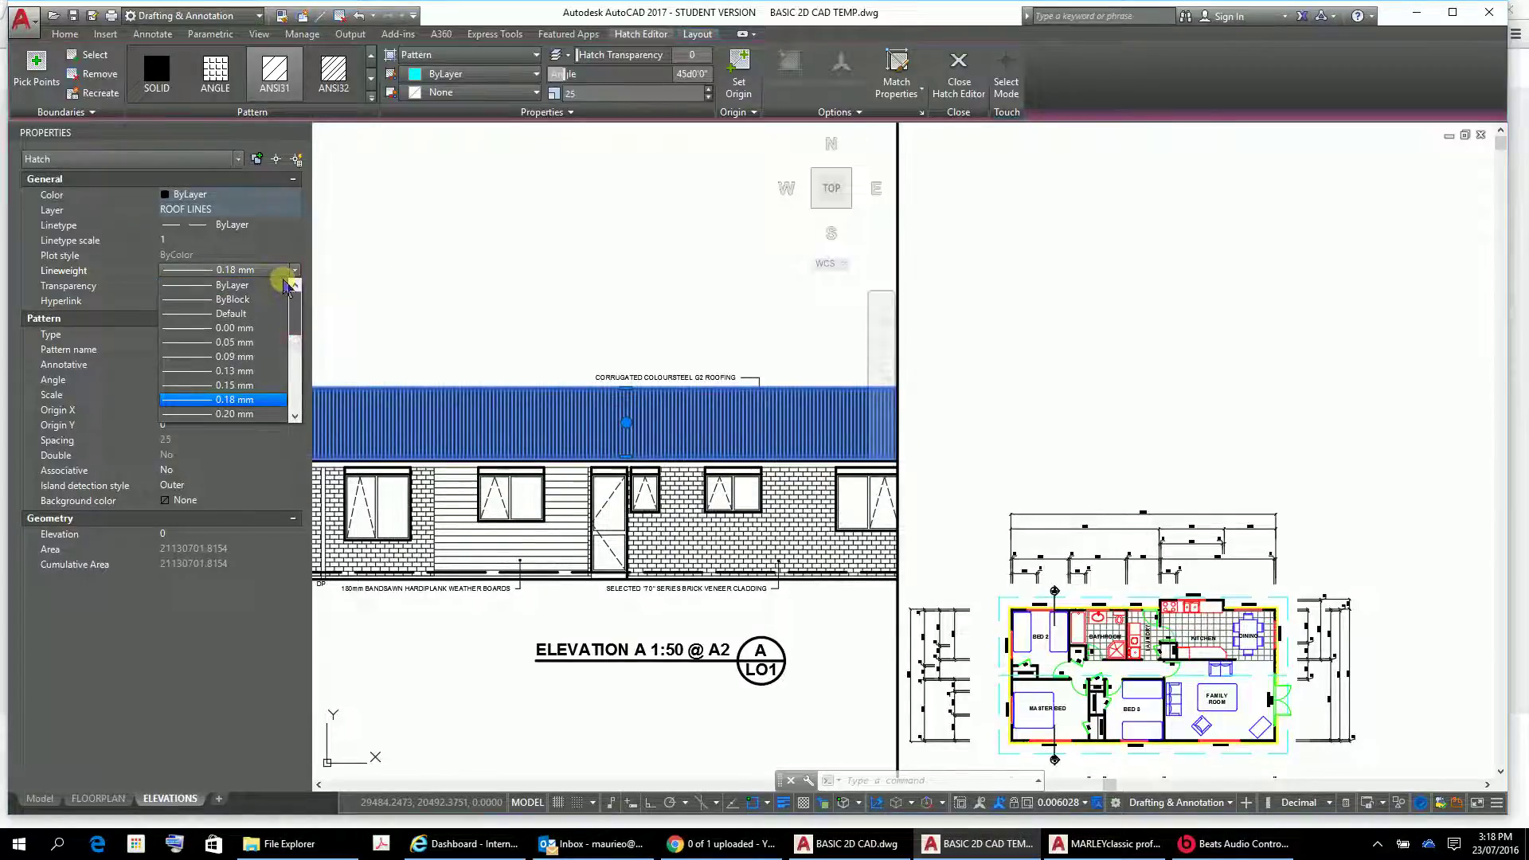
left_click(243, 283)
key("Escape")
key("Escape")
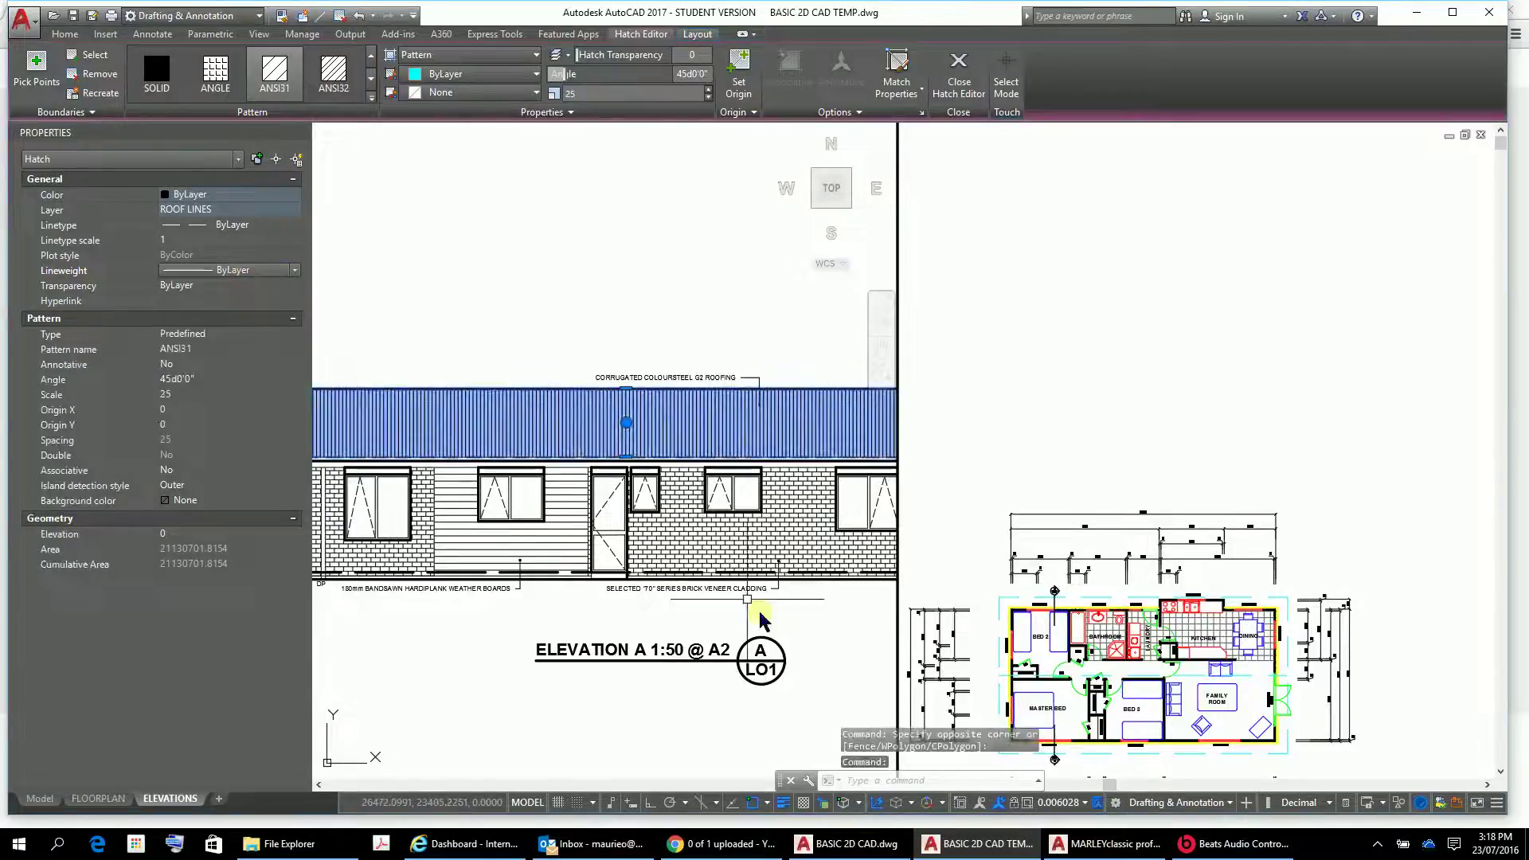
key("Escape")
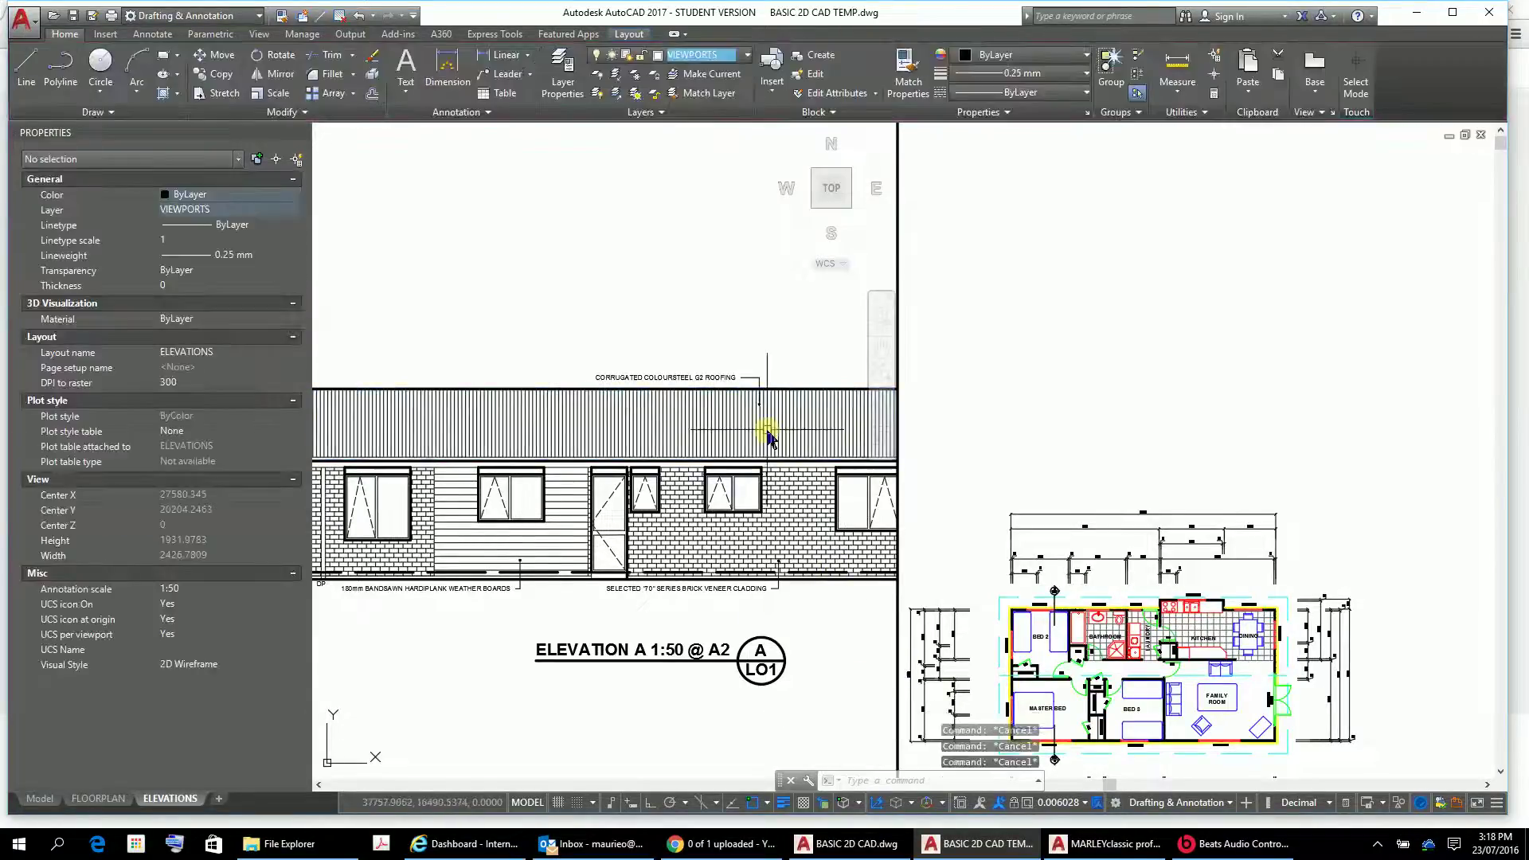
Examine elevations A and B in the active viewport with the roof hatch's revised lineweight
scroll(781, 413, "up", 5)
scroll(761, 426, "down", 15)
scroll(680, 584, "down", 2)
middle_click_drag(679, 584, 671, 652)
scroll(747, 518, "up", 6)
middle_click_drag(745, 587, 723, 371)
scroll(736, 376, "up", 2)
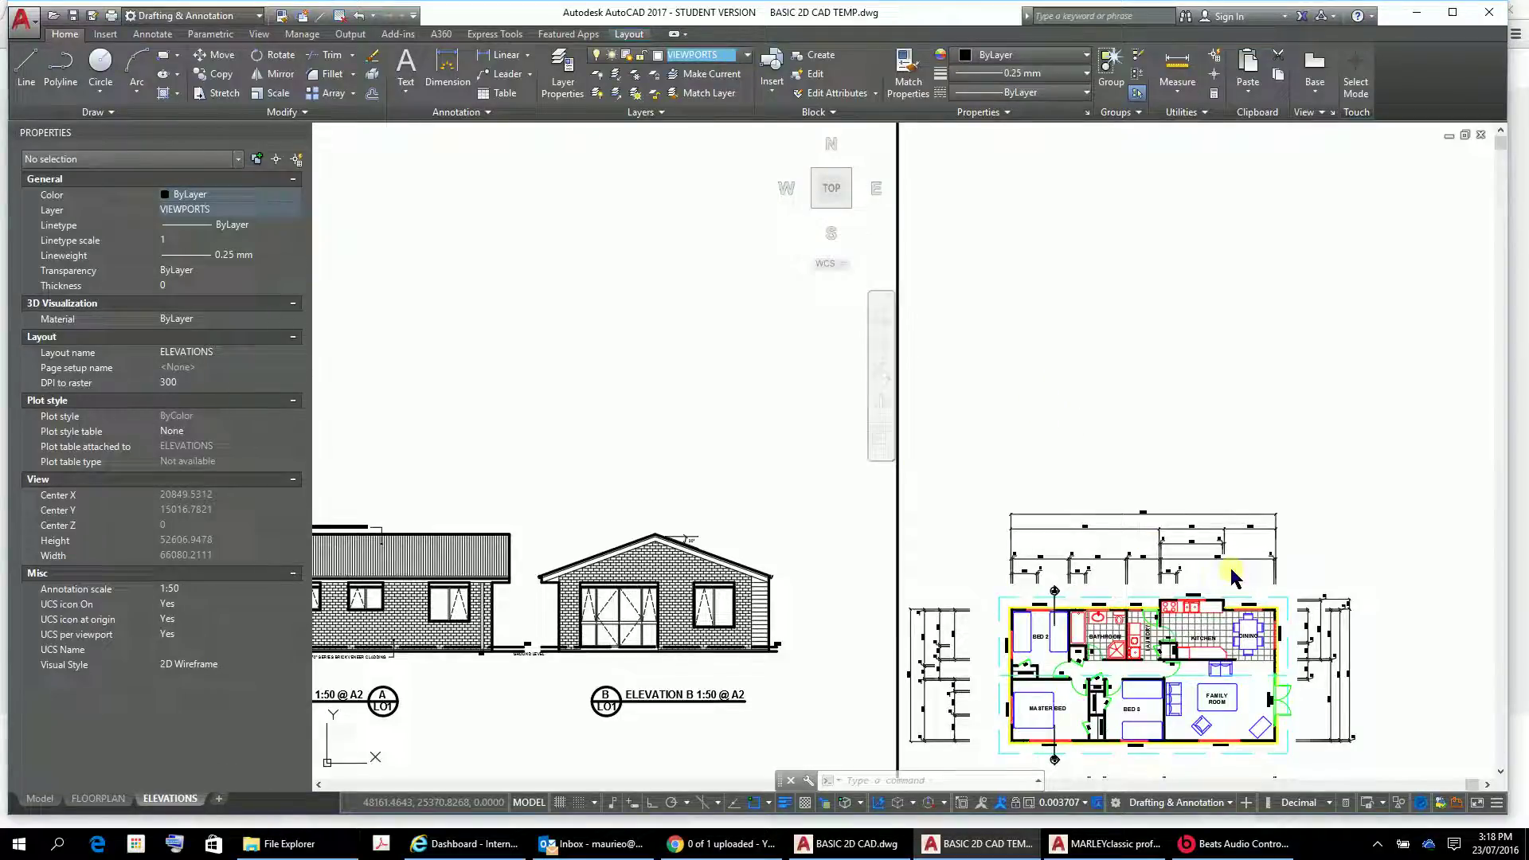
Return to paper space and zoom to the extents of the ELEVATIONS sheet
left_click(527, 802)
mouse_move(651, 845)
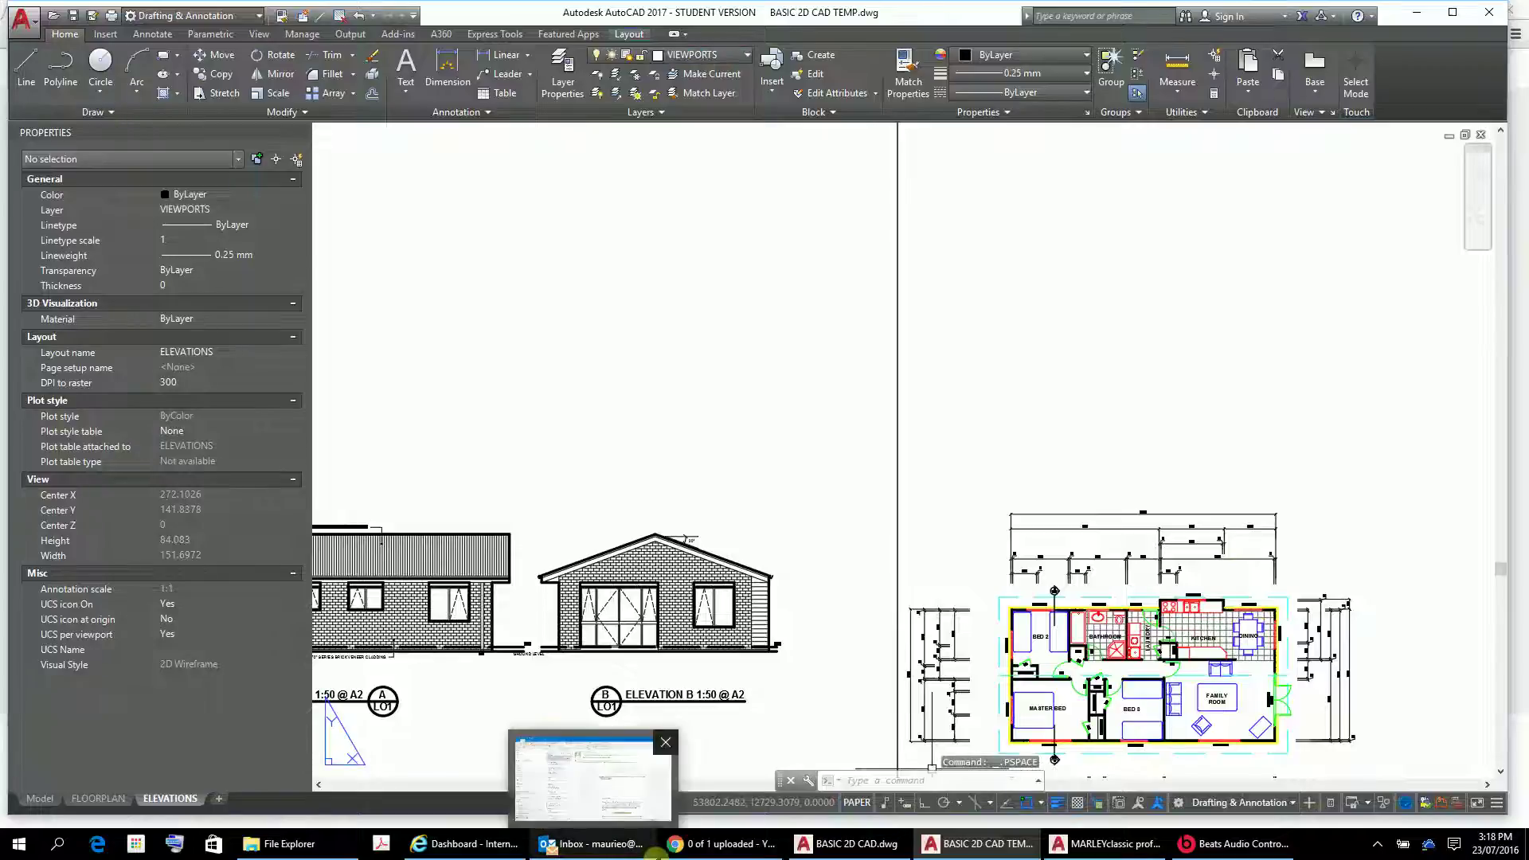
type("z")
key("Return")
type("e")
key("Return")
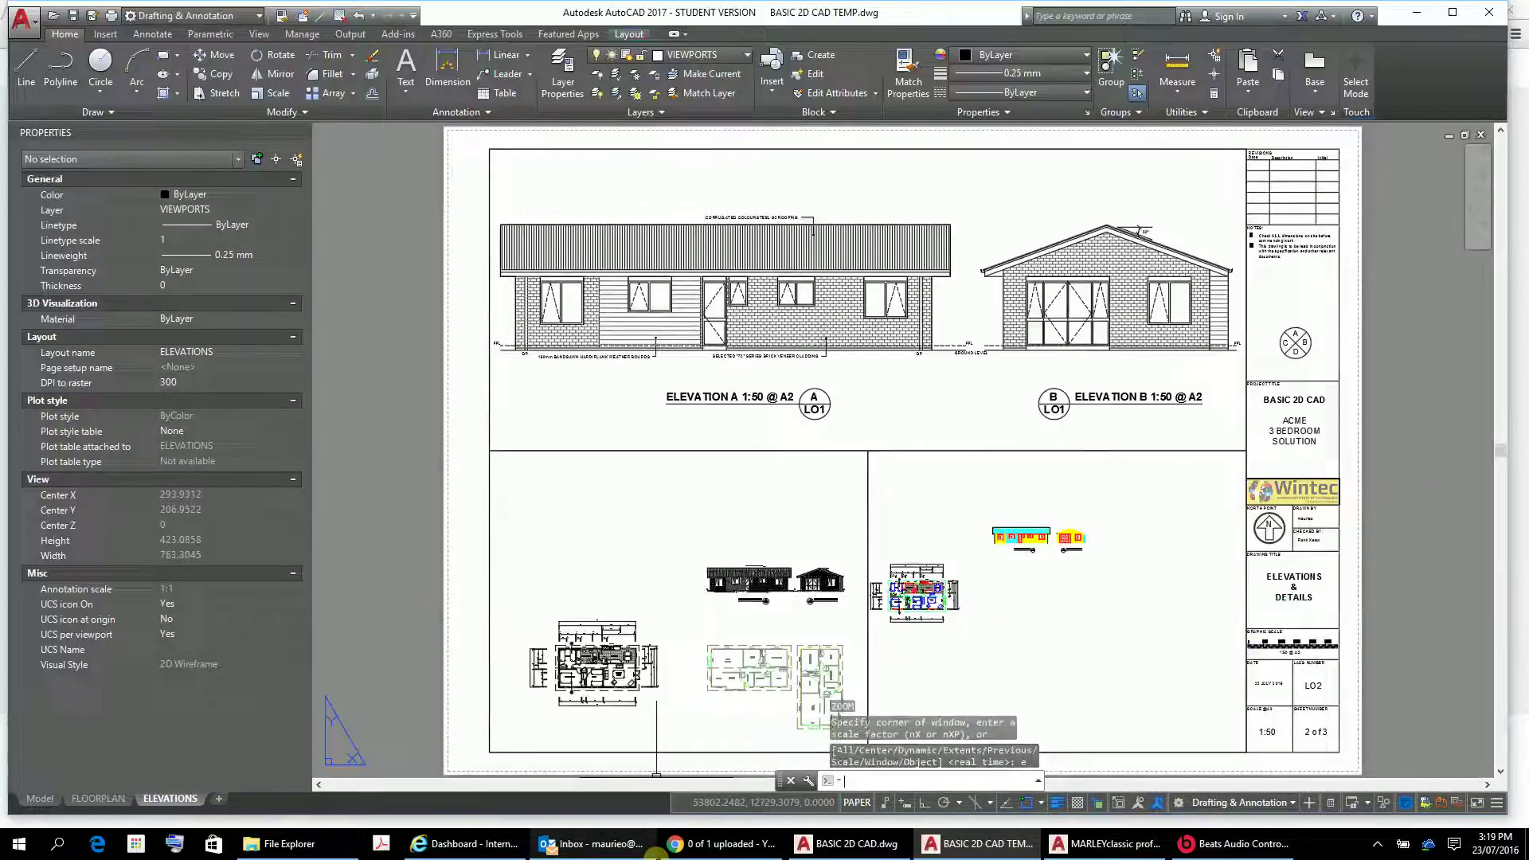
Examine the roofing, windows and wall cladding of Elevation A in the sheet's upper viewport for lineweight and legibility
scroll(796, 263, "up", 10)
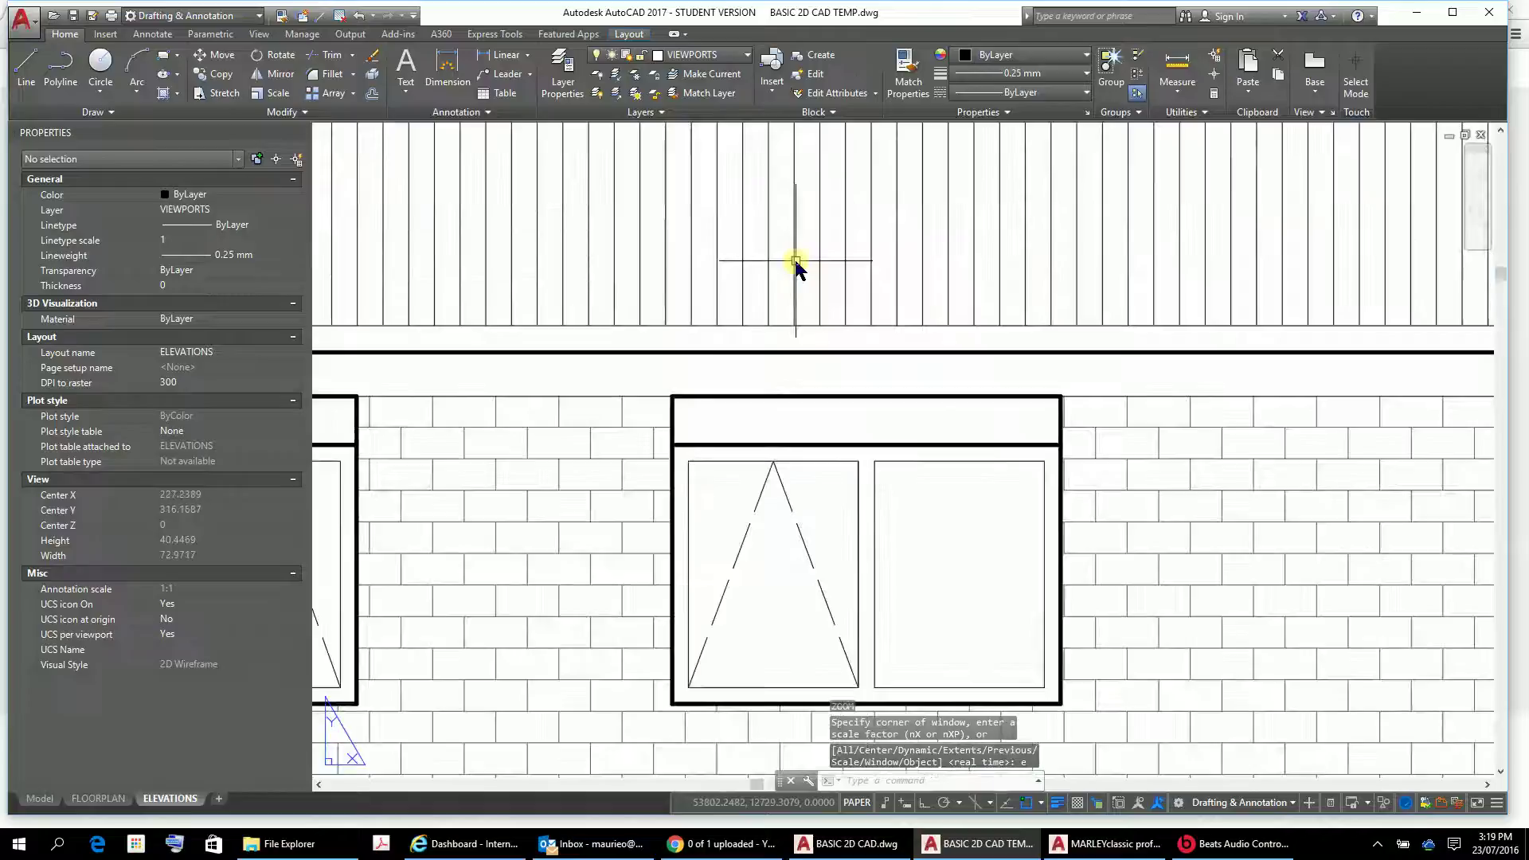
scroll(796, 262, "down", 4)
middle_click_drag(825, 279, 1007, 485)
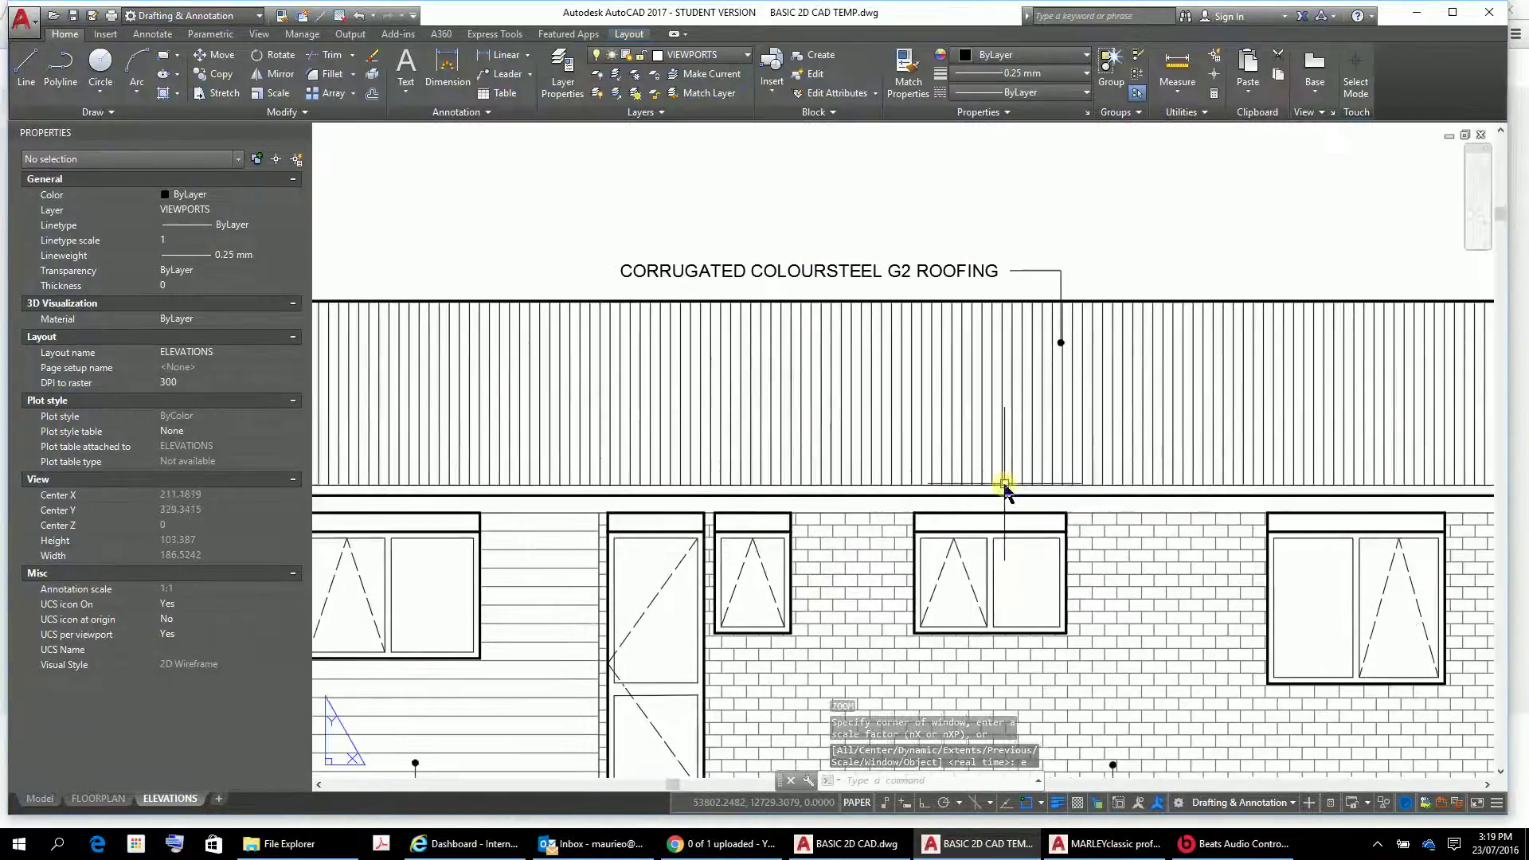
scroll(958, 481, "down", 4)
scroll(905, 498, "up", 4)
middle_click_drag(1013, 429, 1226, 422)
scroll(999, 446, "down", 1)
middle_click_drag(1000, 446, 1149, 443)
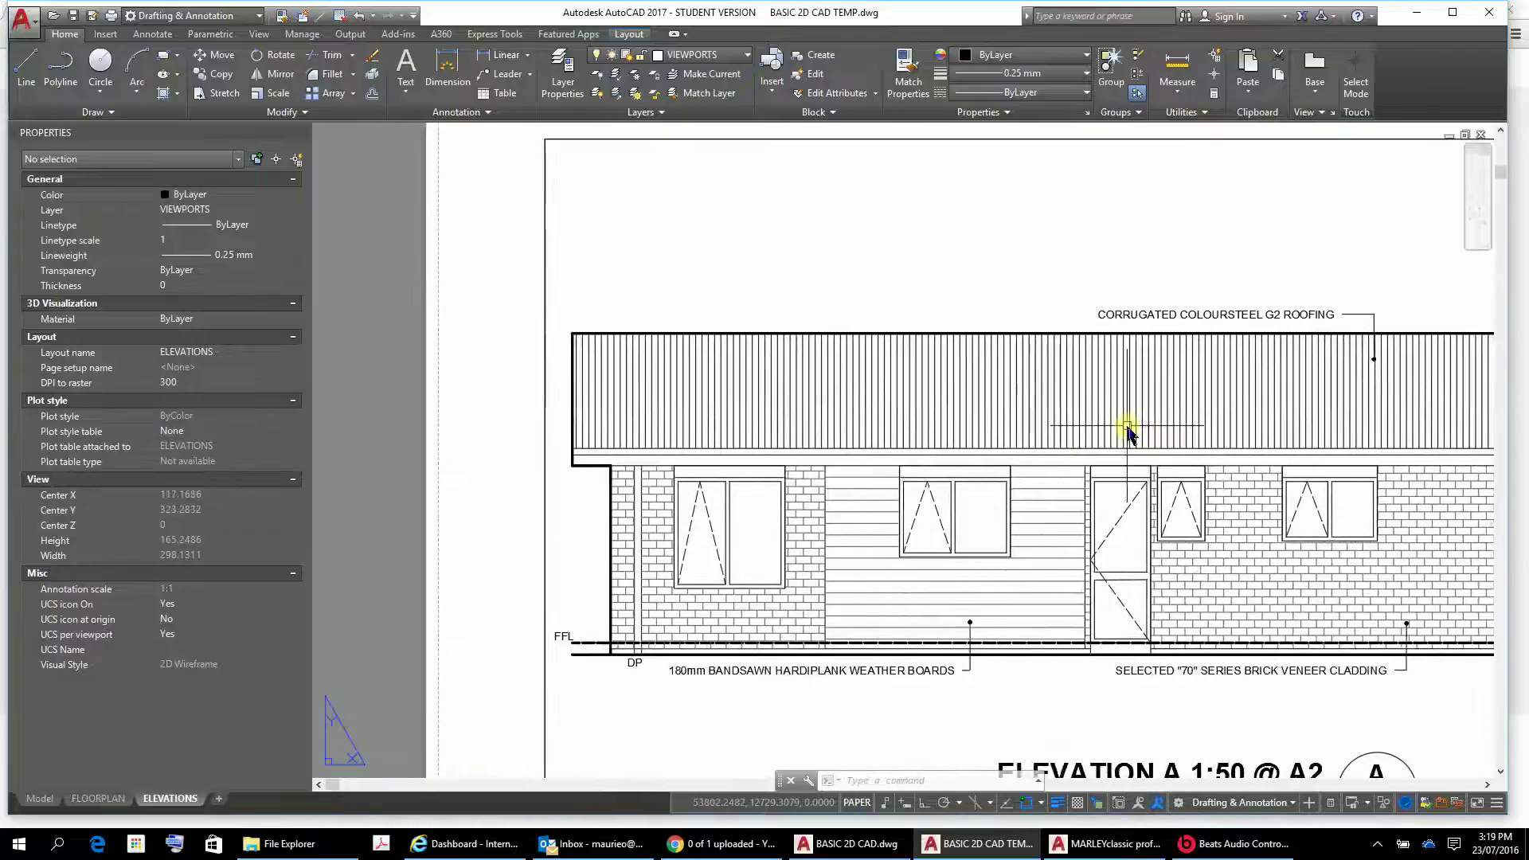
scroll(948, 307, "up", 6)
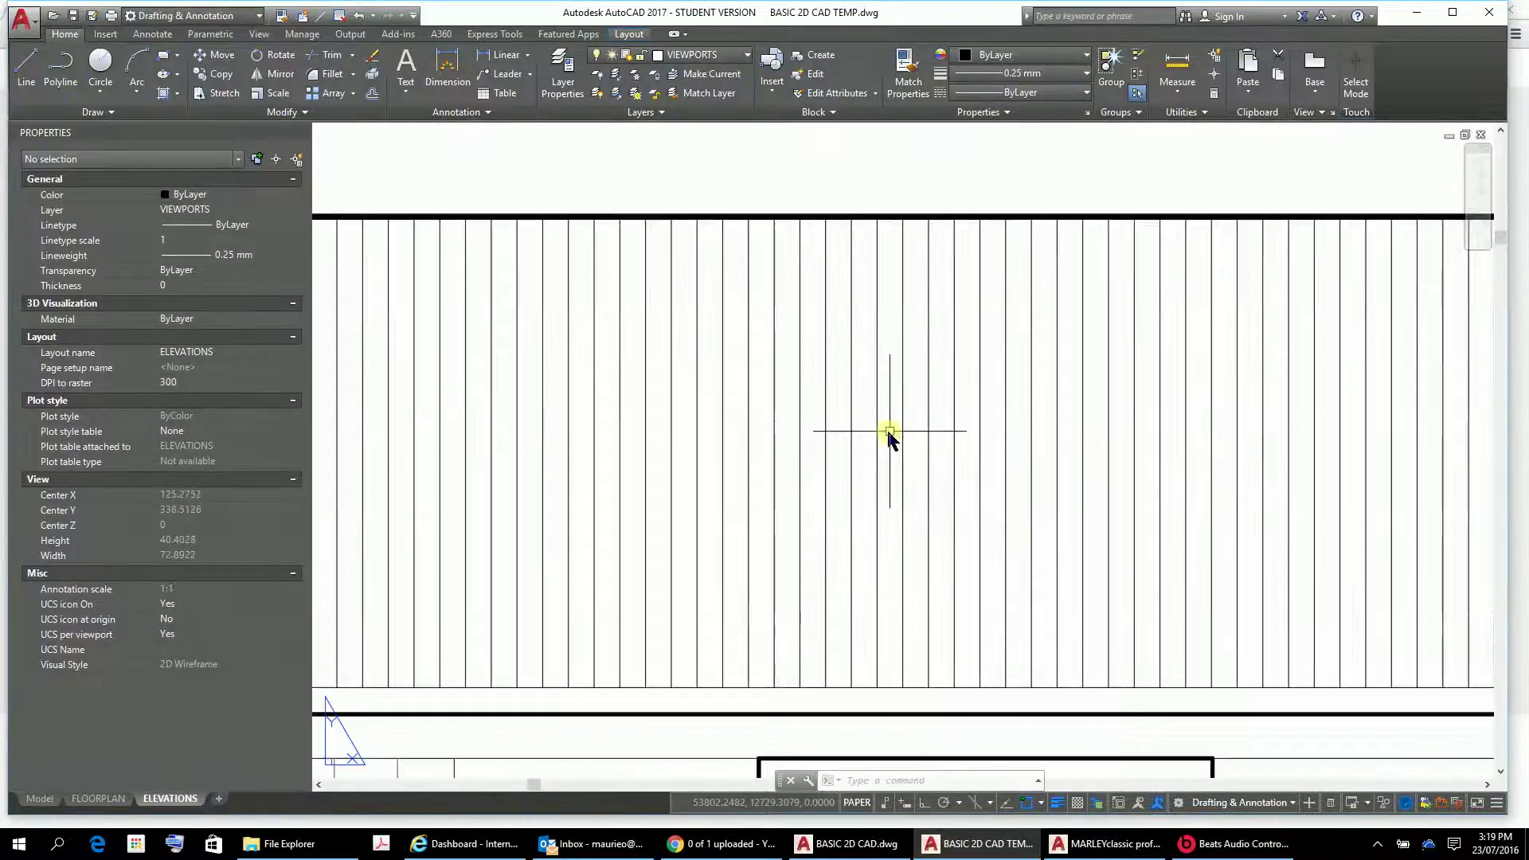
Enter model space in the upper viewport, check the properties of Elevation A's roof hatch, and clear the selection
left_click(904, 406)
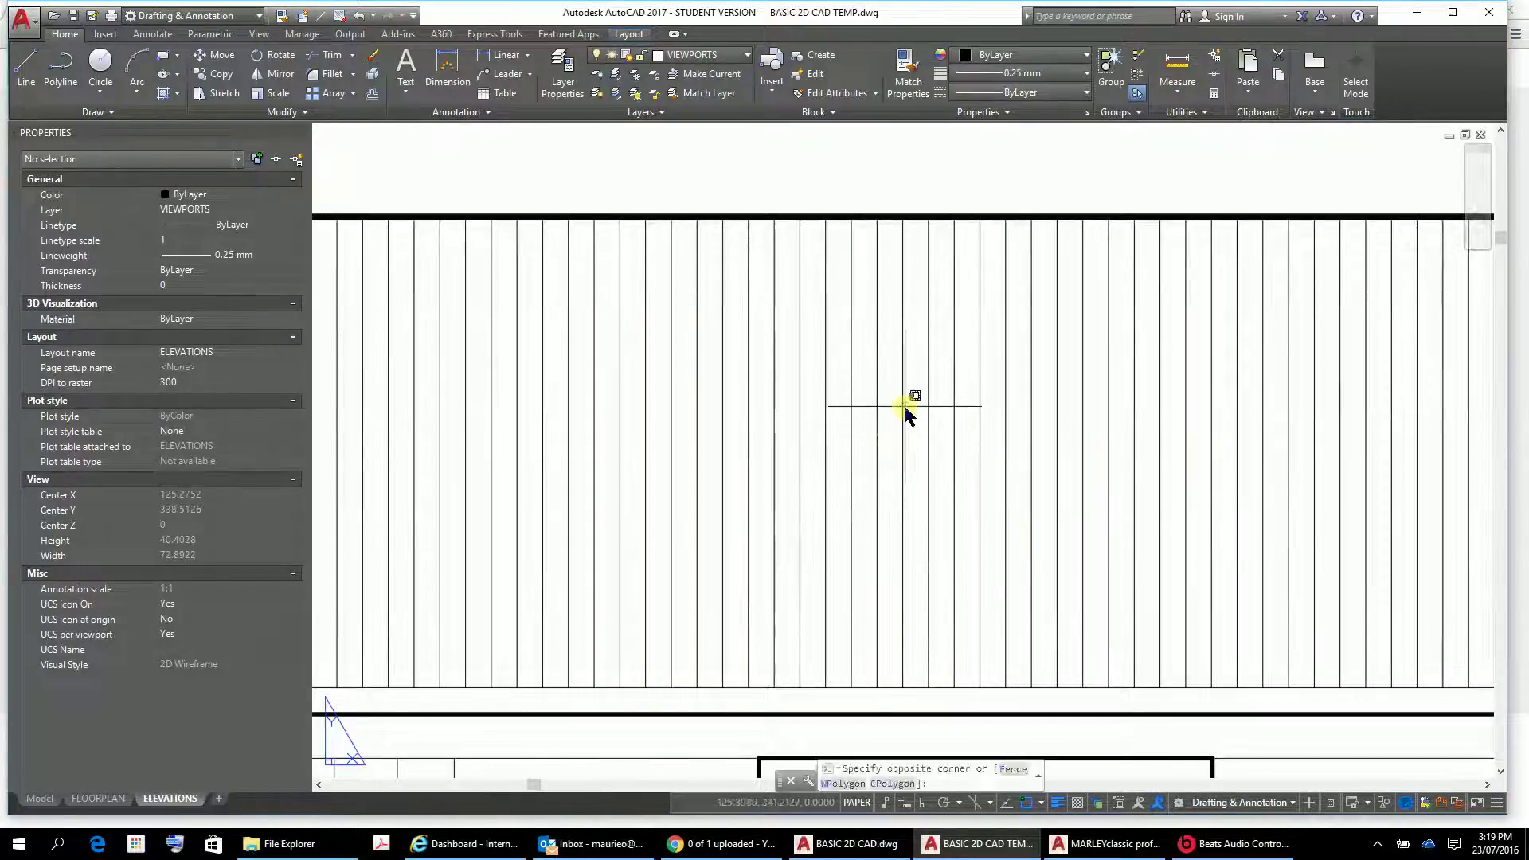
left_click(939, 430)
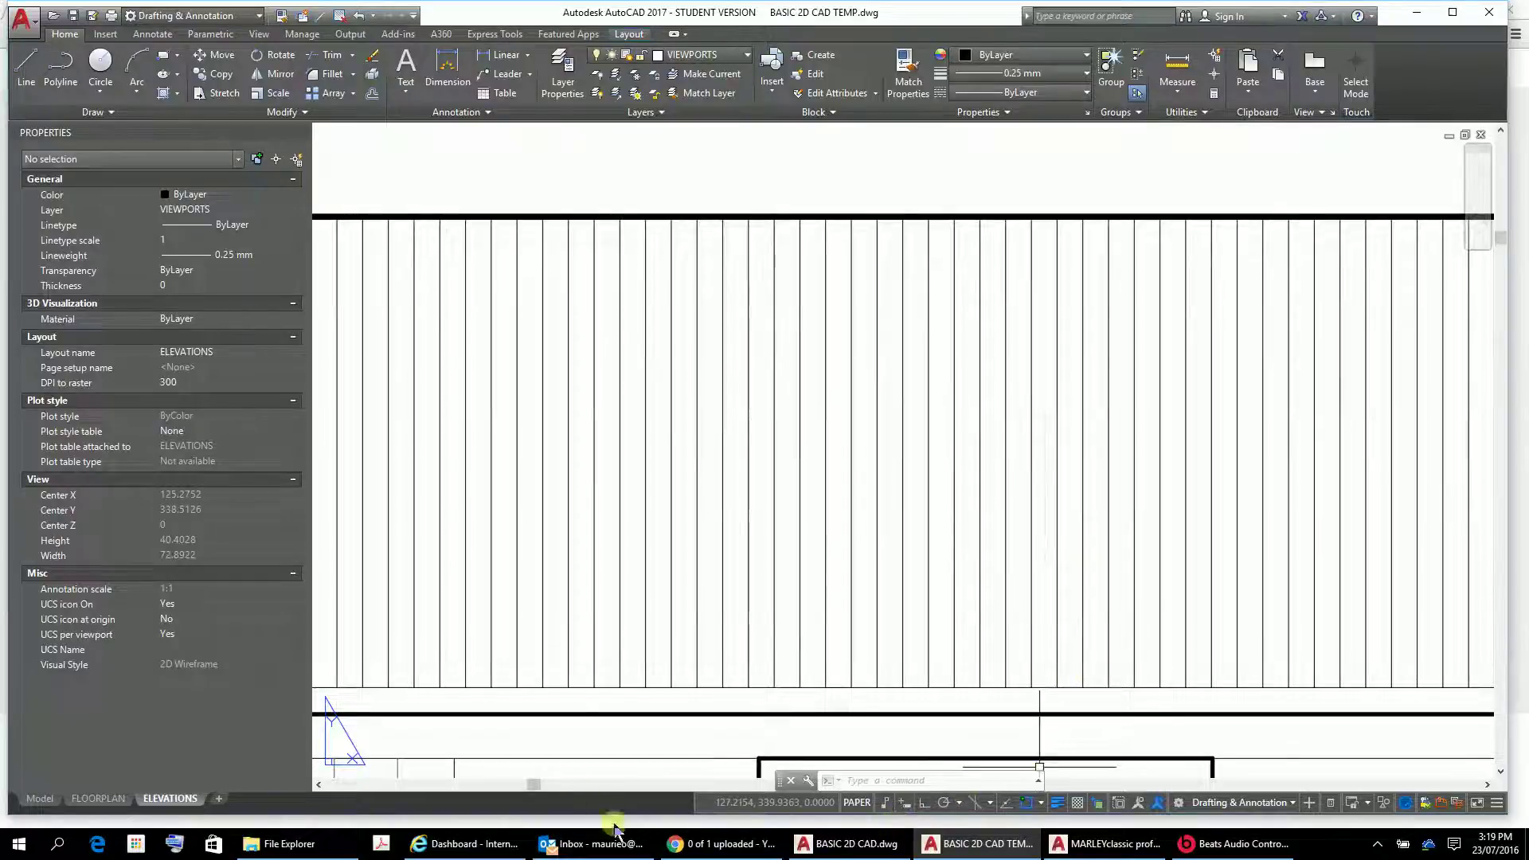
left_click(857, 802)
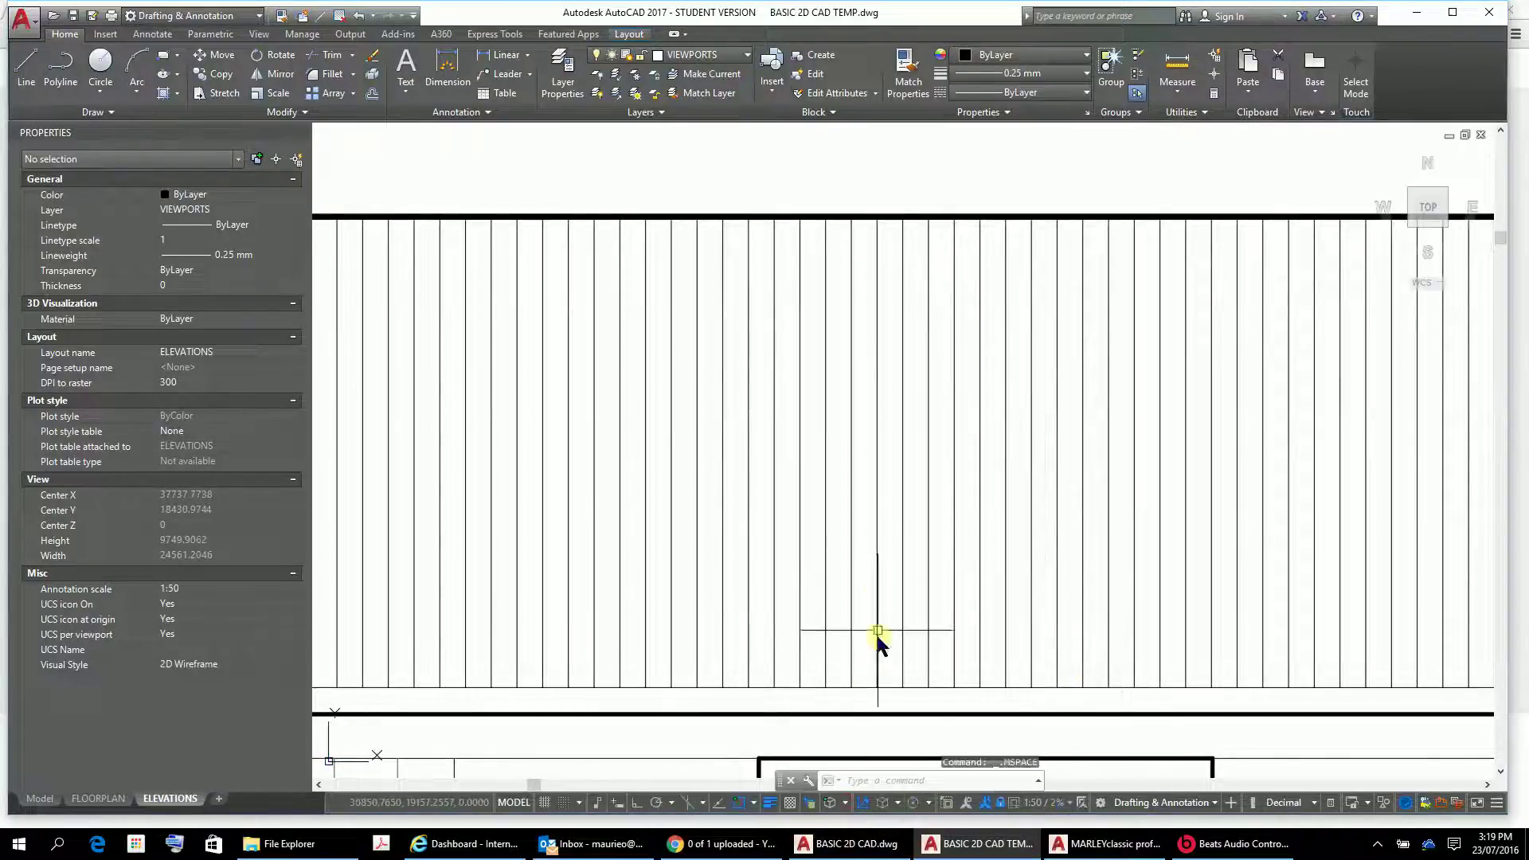
left_click(874, 509)
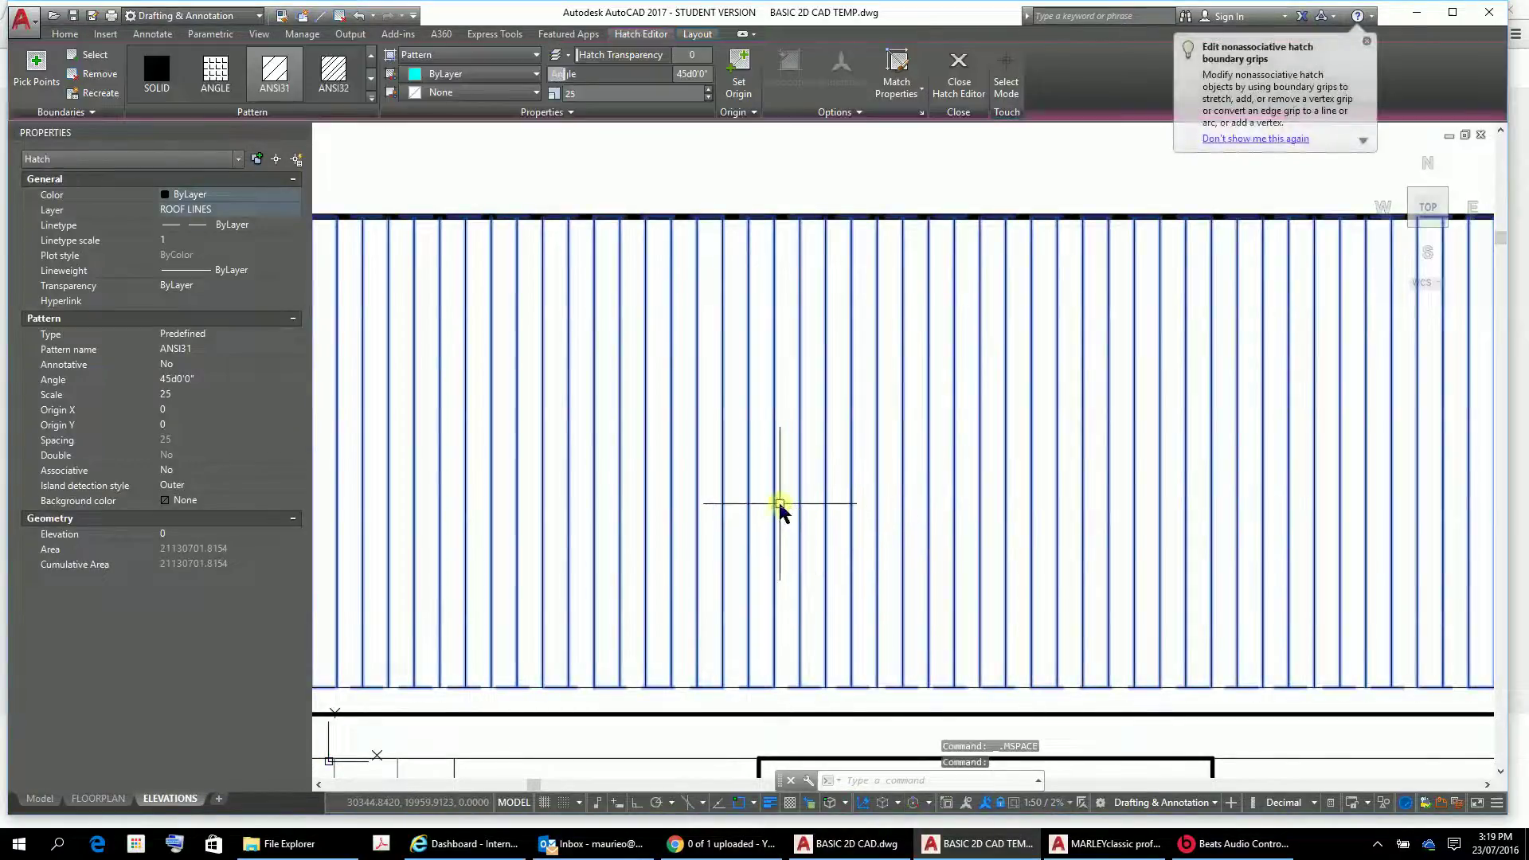
key("Escape")
key("Escape")
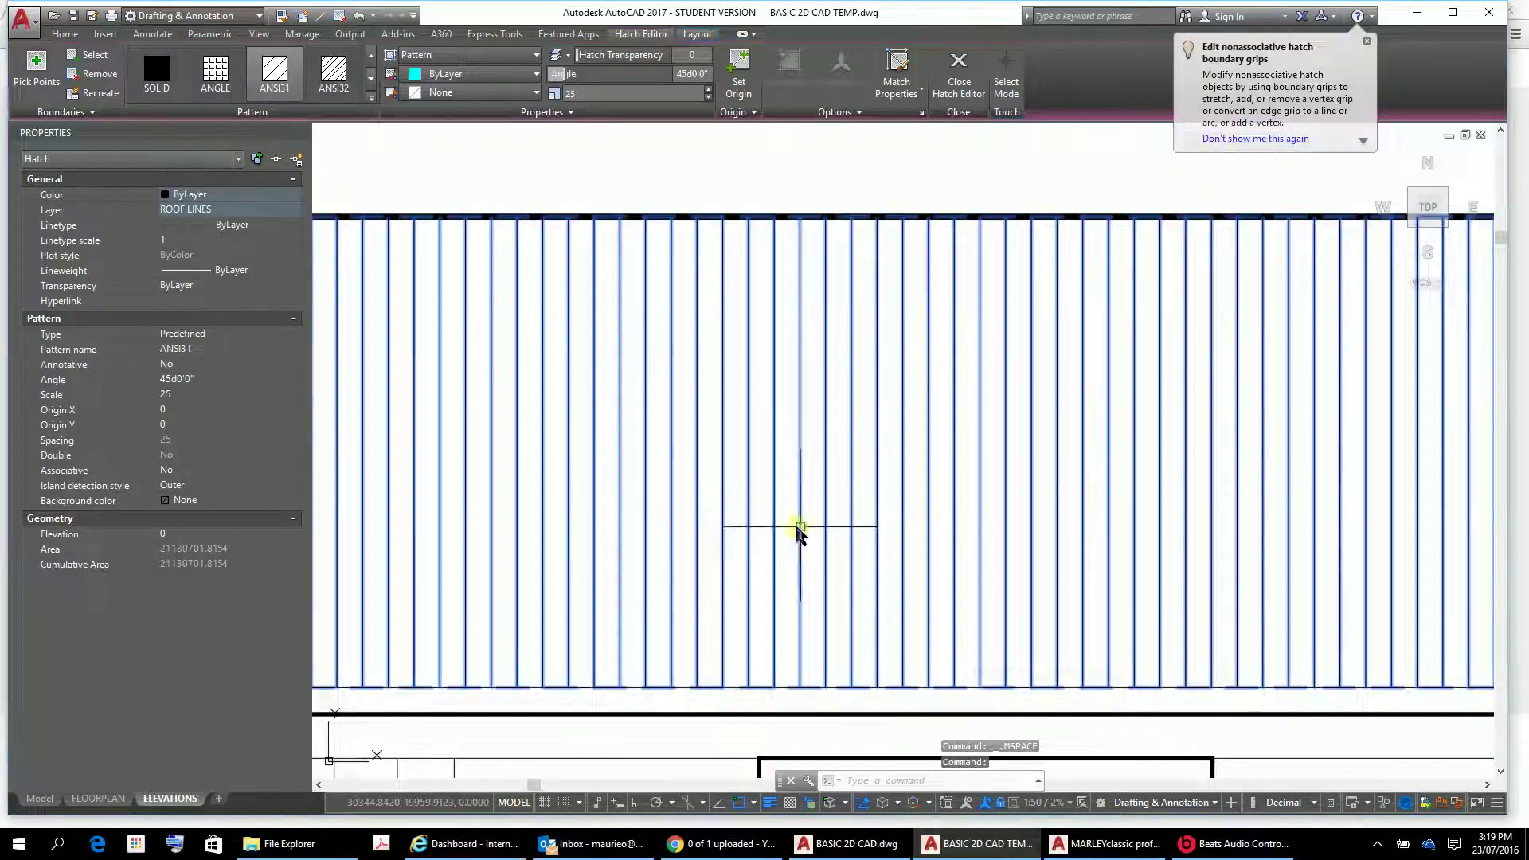
Activate the sheet's lower-left viewport and shift its view to an empty area of model space
scroll(940, 458, "down", 5)
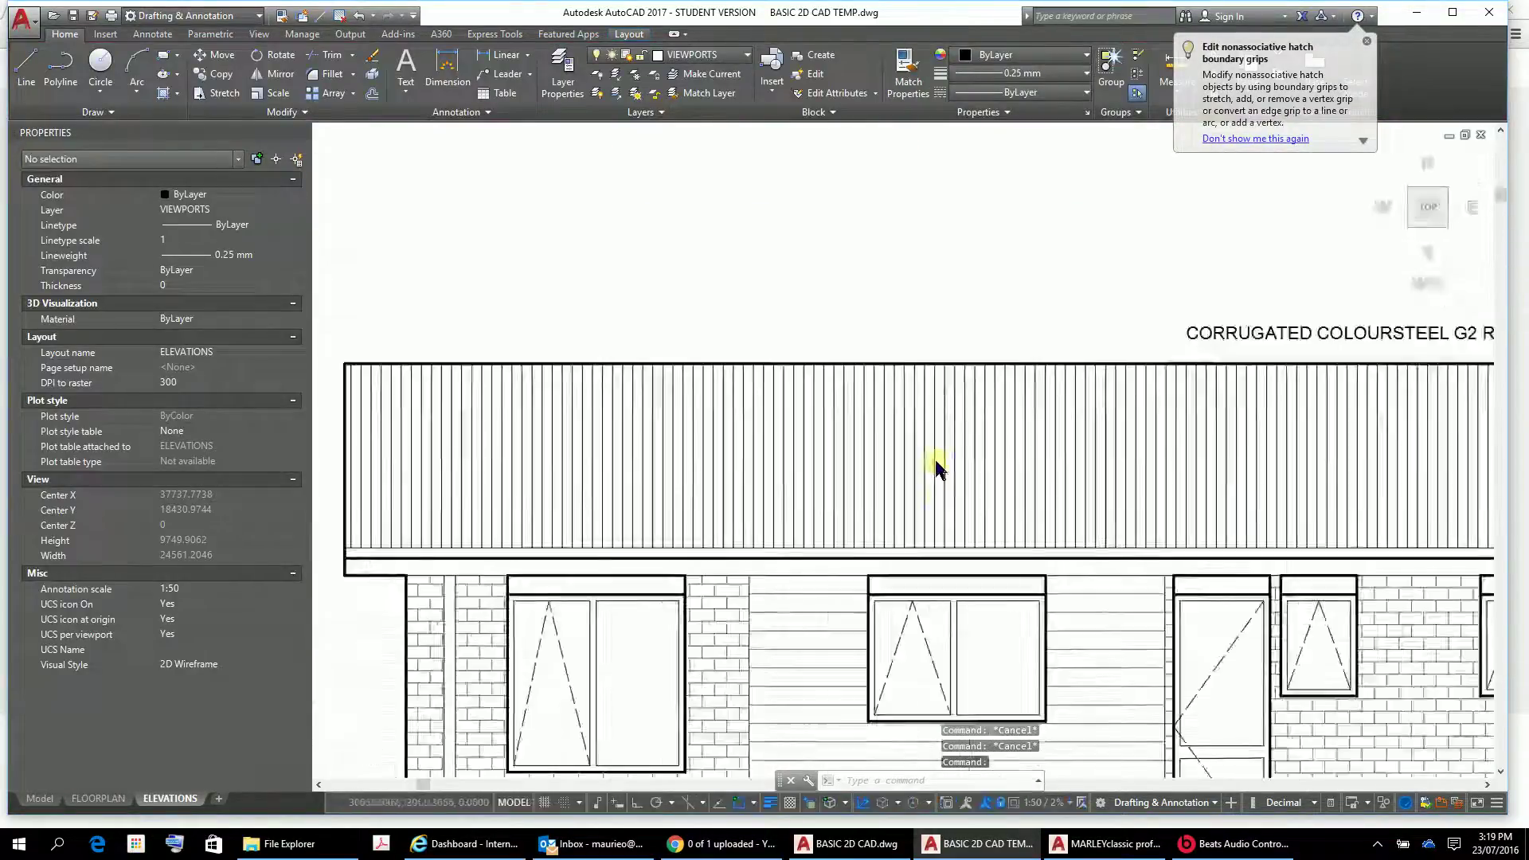
scroll(969, 482, "down", 1)
mouse_move(758, 383)
middle_mouse_down()
mouse_move(628, 246)
mouse_move(676, 178)
middle_mouse_up()
scroll(975, 394, "up", 2)
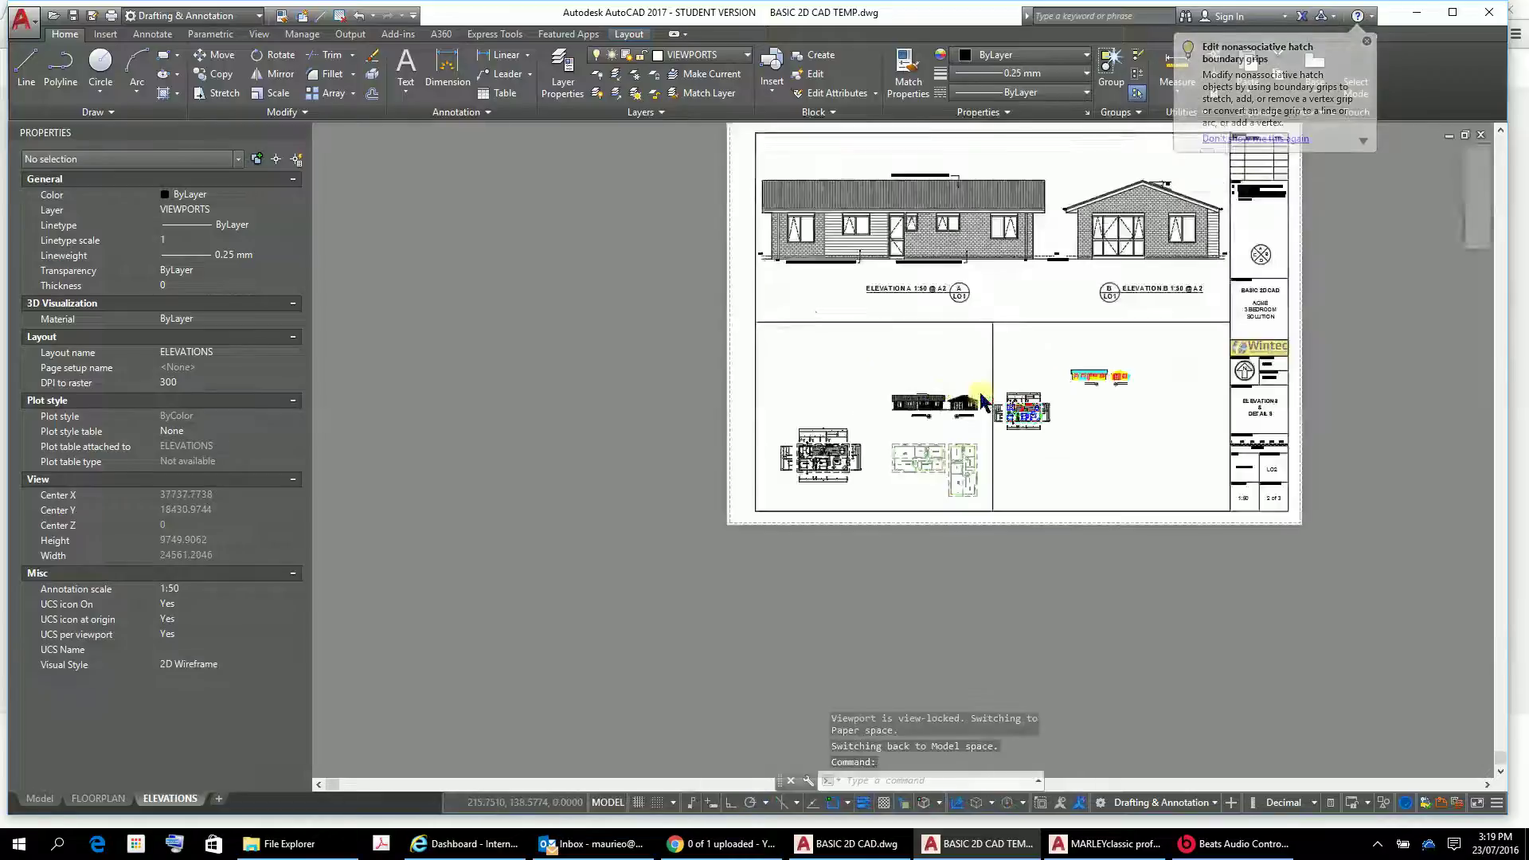
middle_click_drag(976, 448, 839, 556)
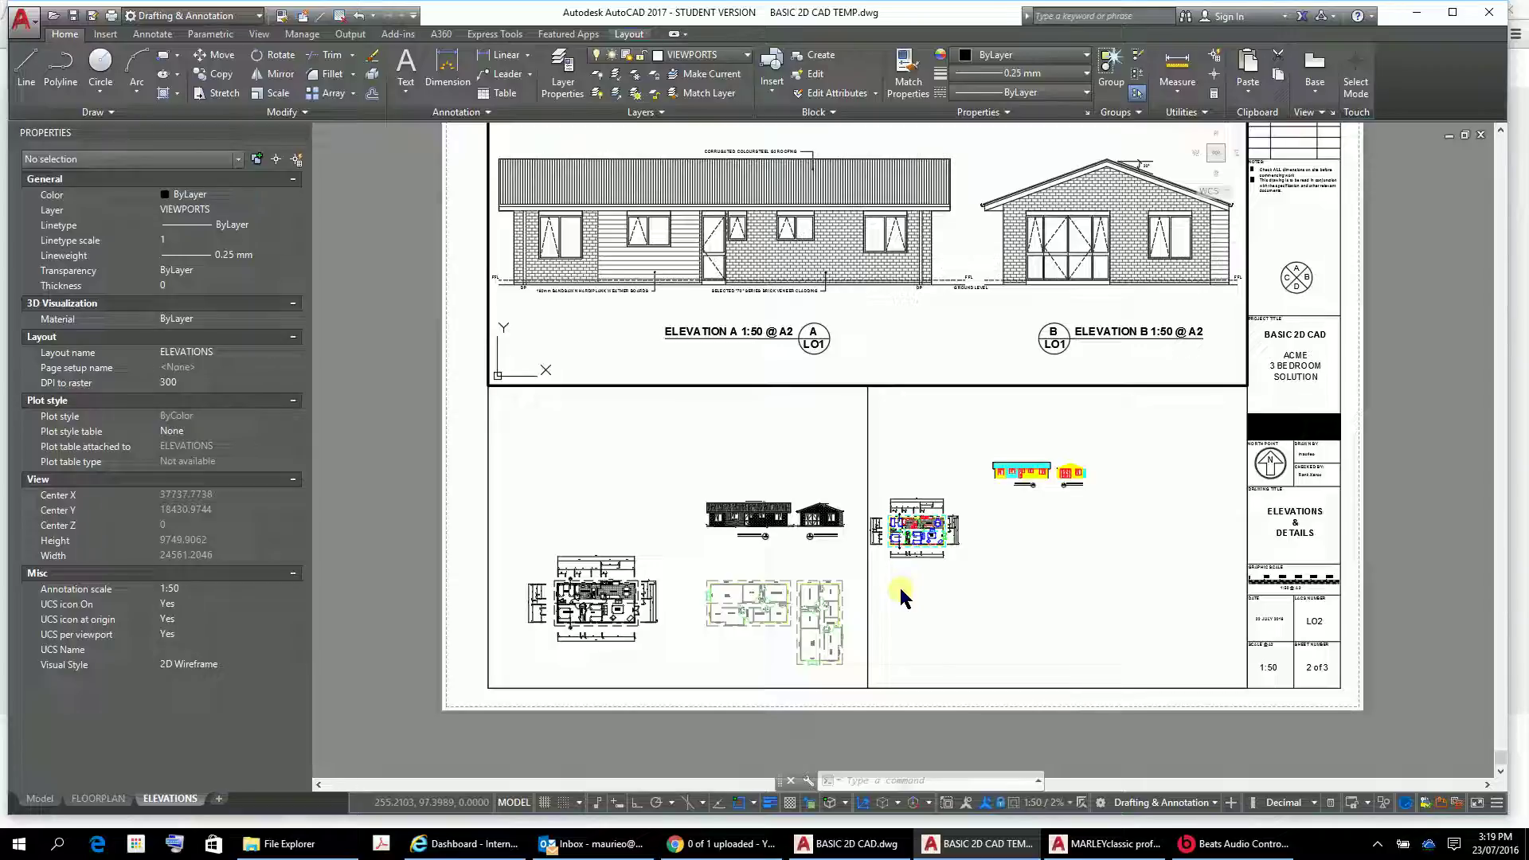
double_click(672, 520)
left_click(664, 503)
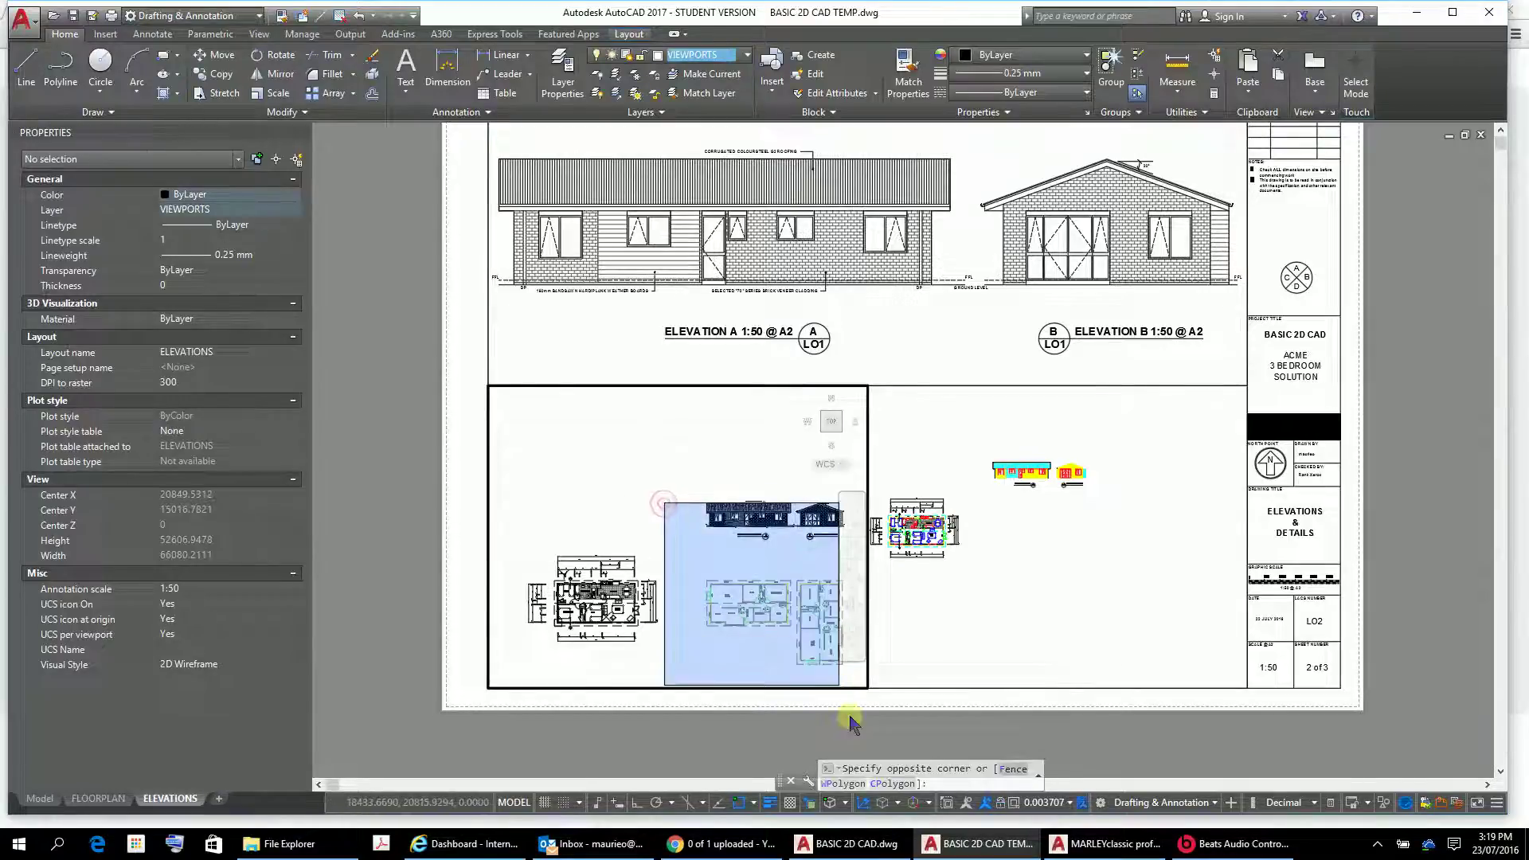
left_click(720, 609)
scroll(741, 551, "down", 8)
middle_click_drag(717, 582, 710, 836)
middle_click_drag(709, 567, 697, 669)
scroll(678, 555, "up", 4)
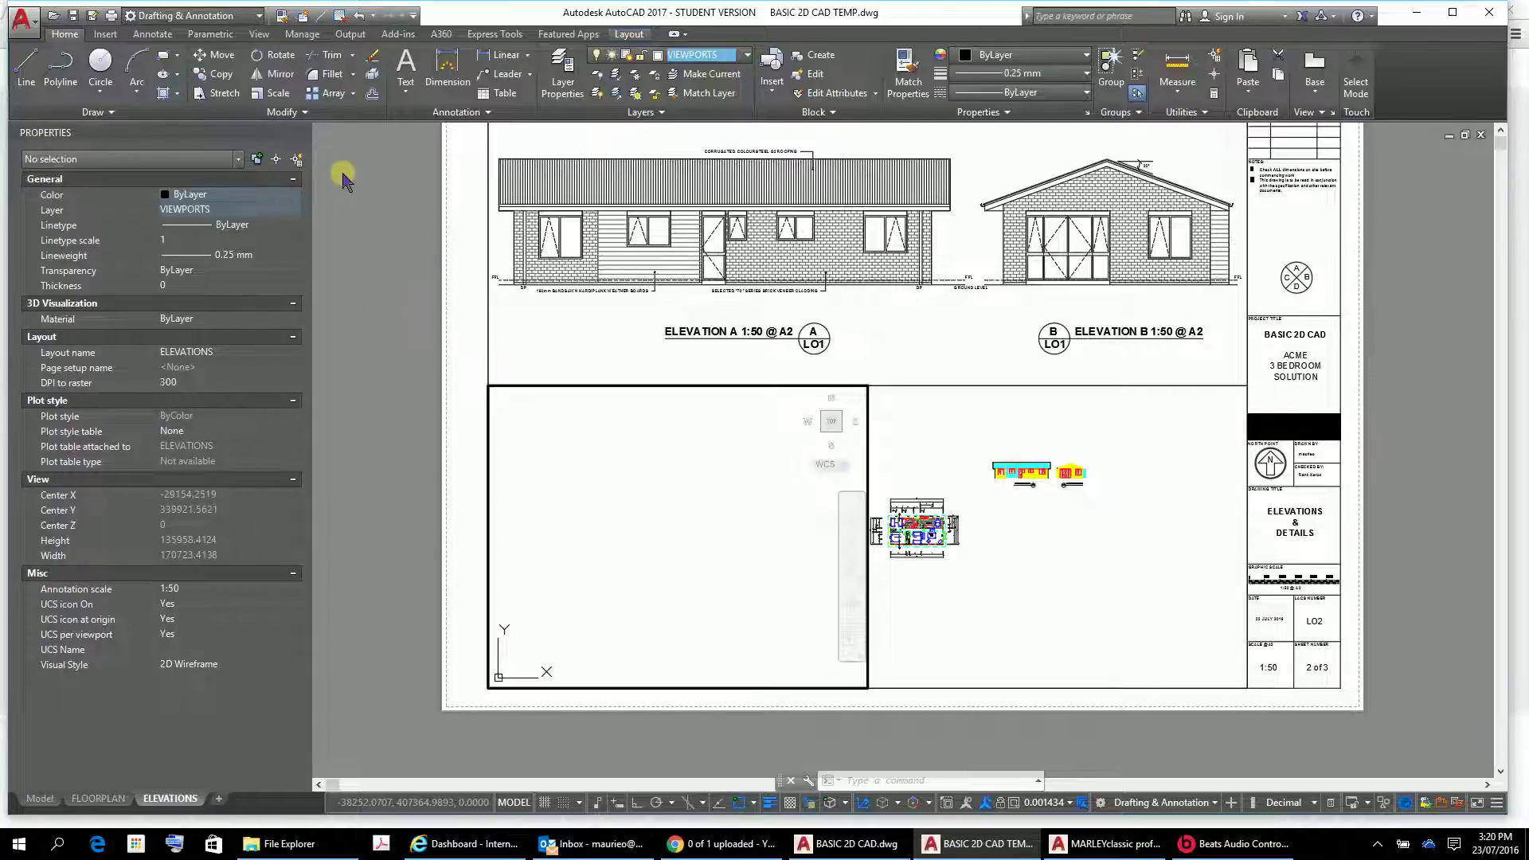
Attach CROSS SECTION ACME 3 BED.dwg as an external reference at scale 1.00 and place it in the empty lower-left viewport
left_click(107, 35)
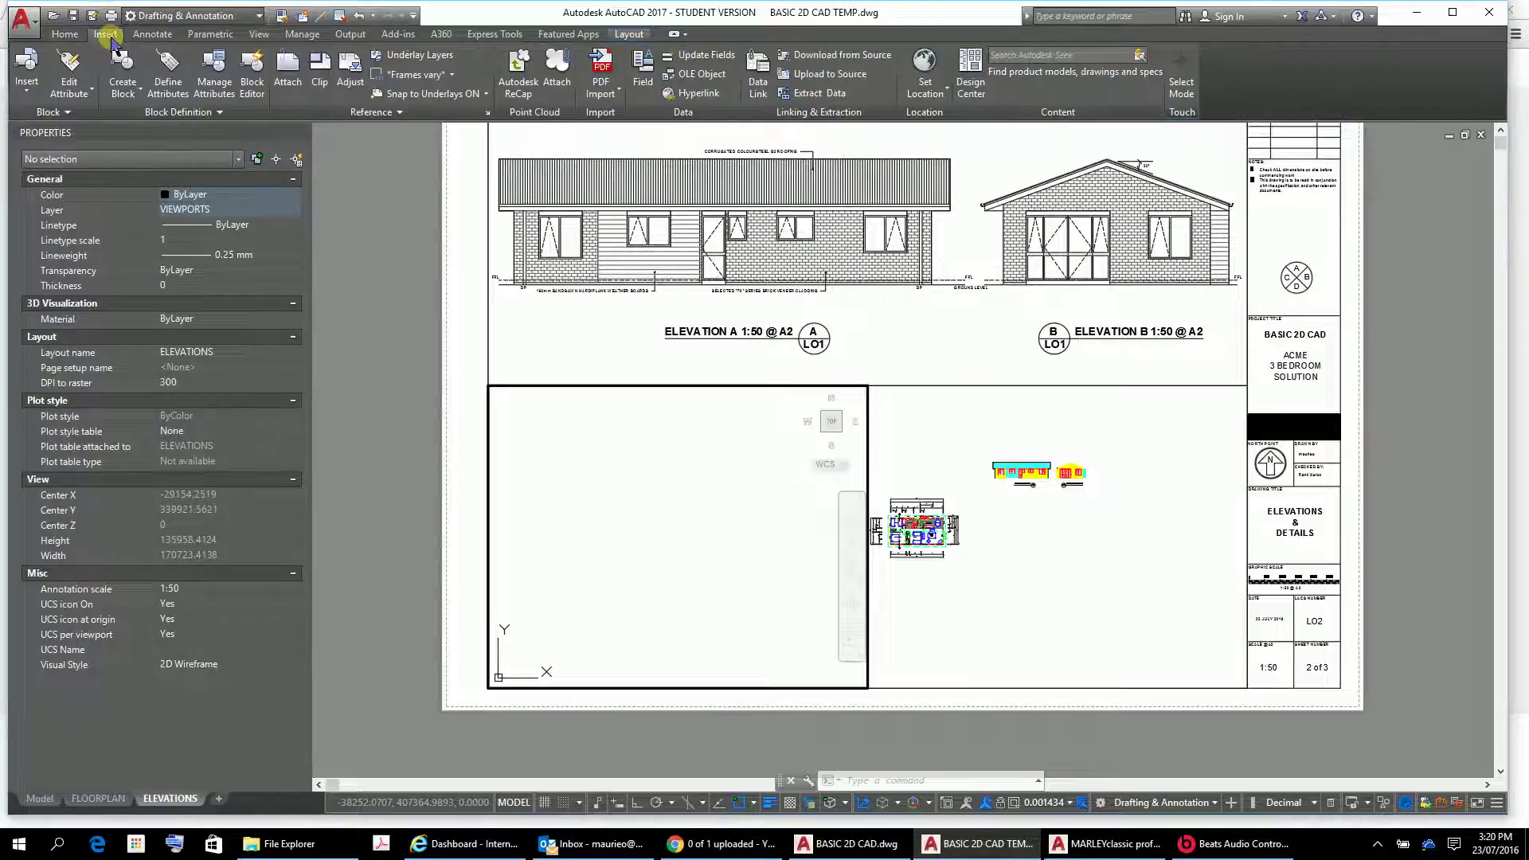
left_click(282, 76)
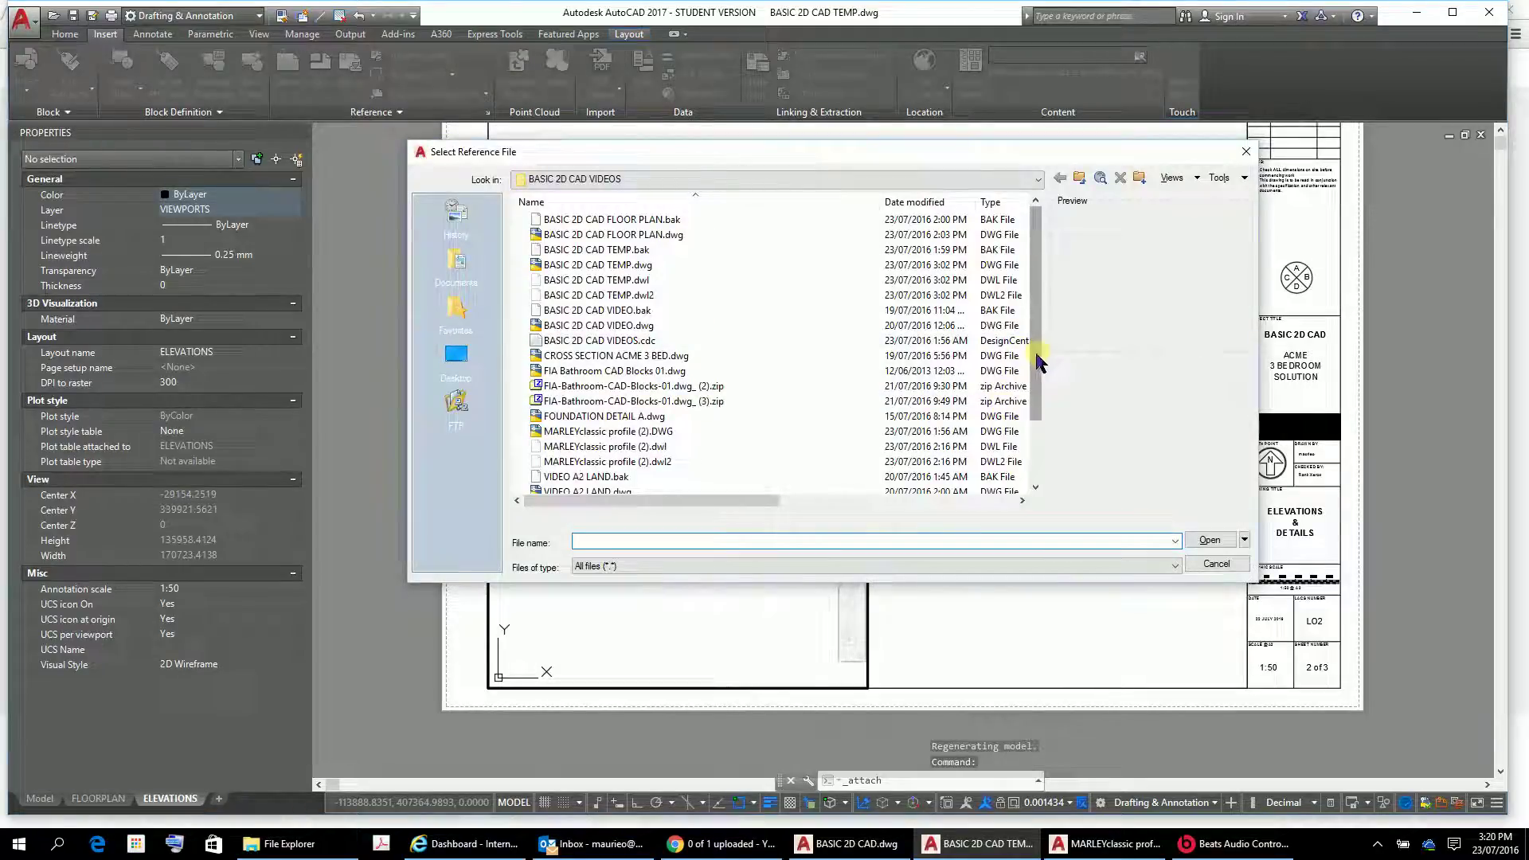
left_click_drag(1033, 392, 1049, 456)
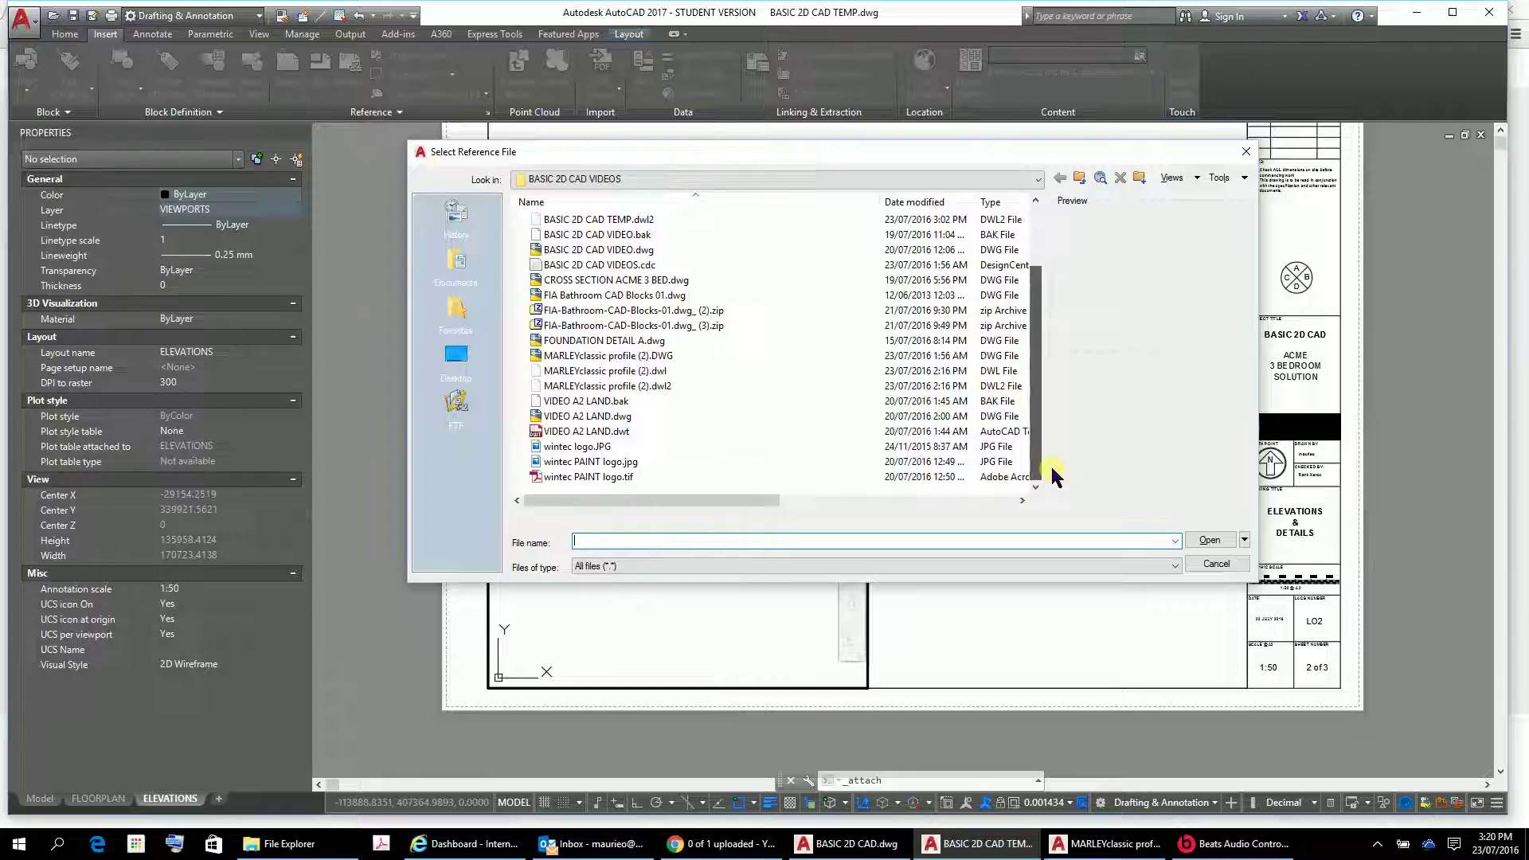
left_click(642, 282)
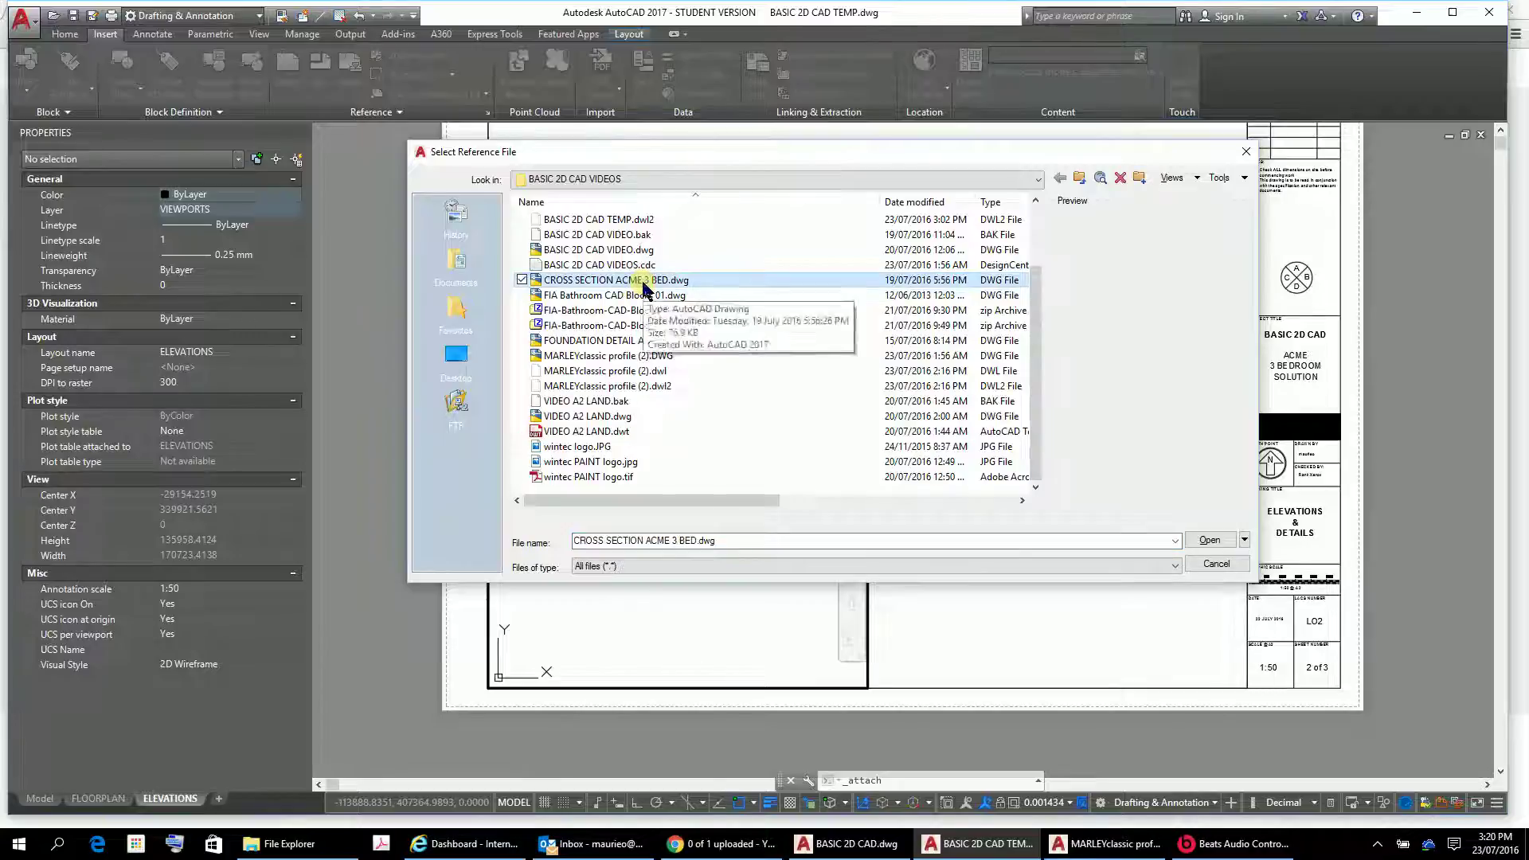
left_click(1210, 541)
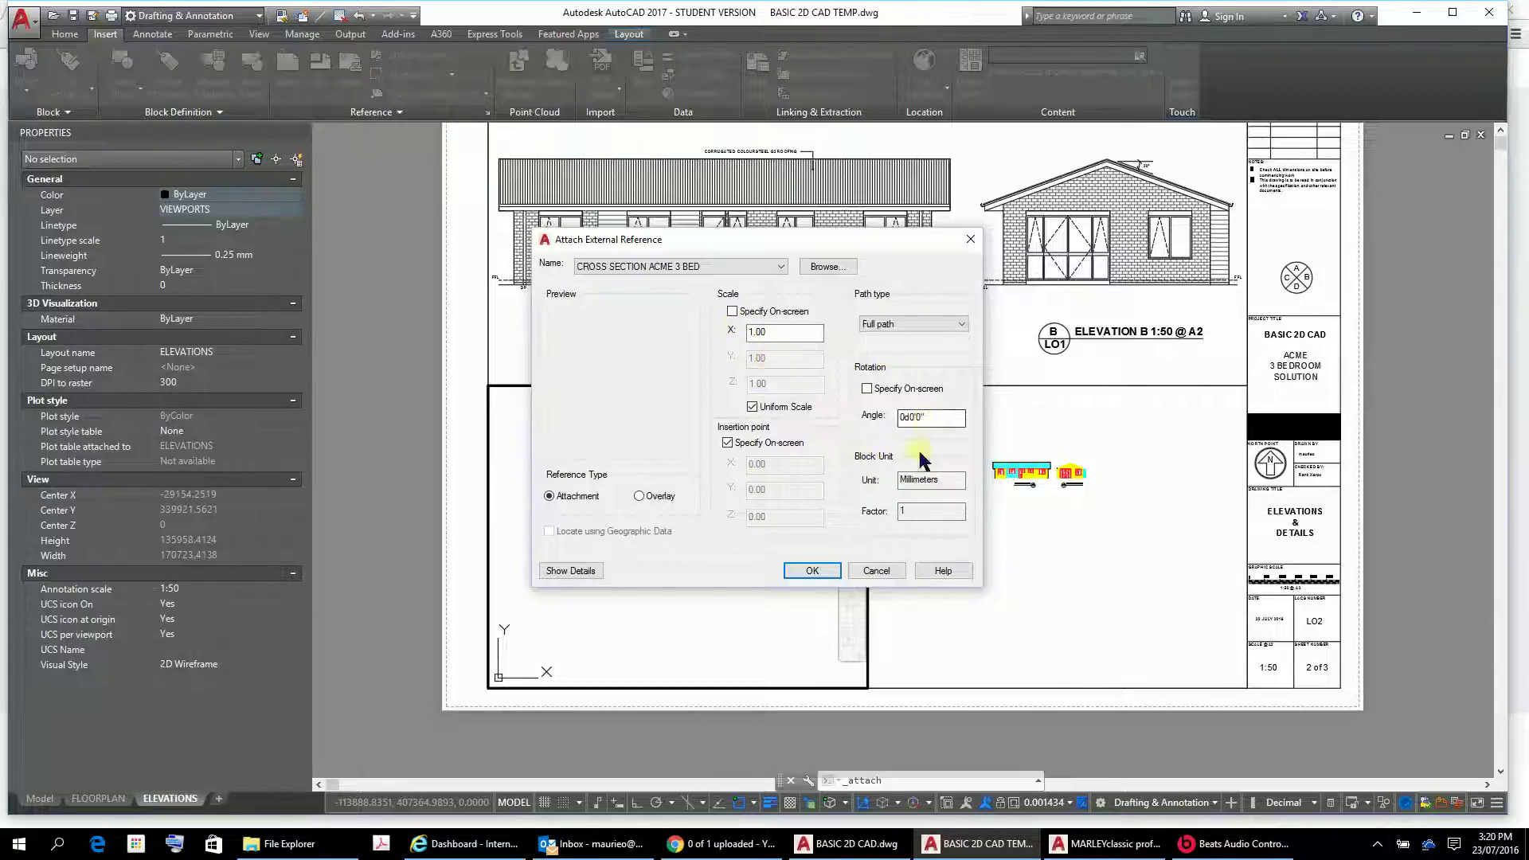
left_click(812, 570)
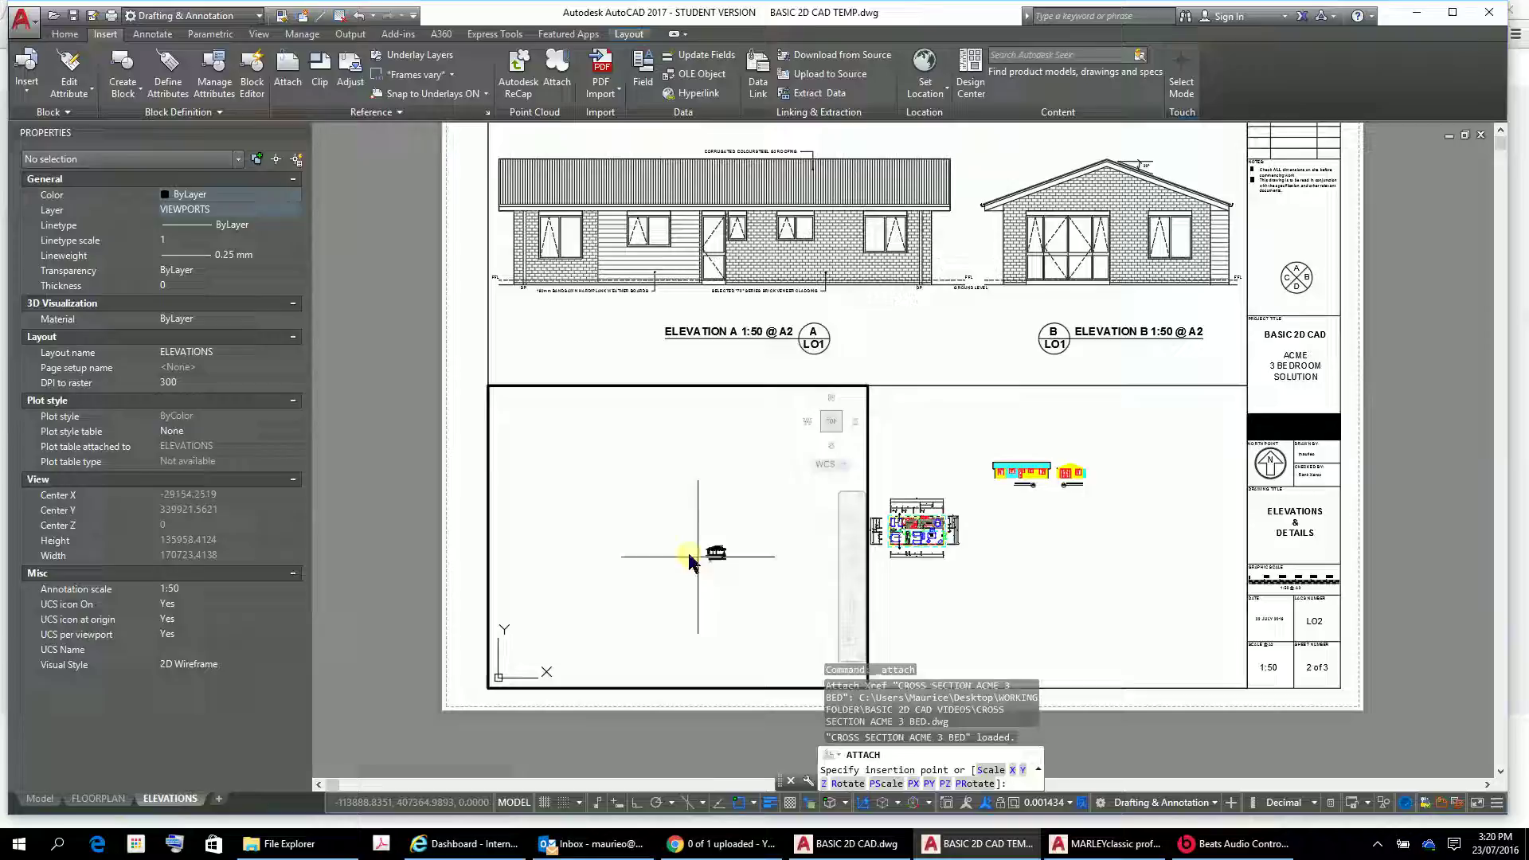
left_click(652, 542)
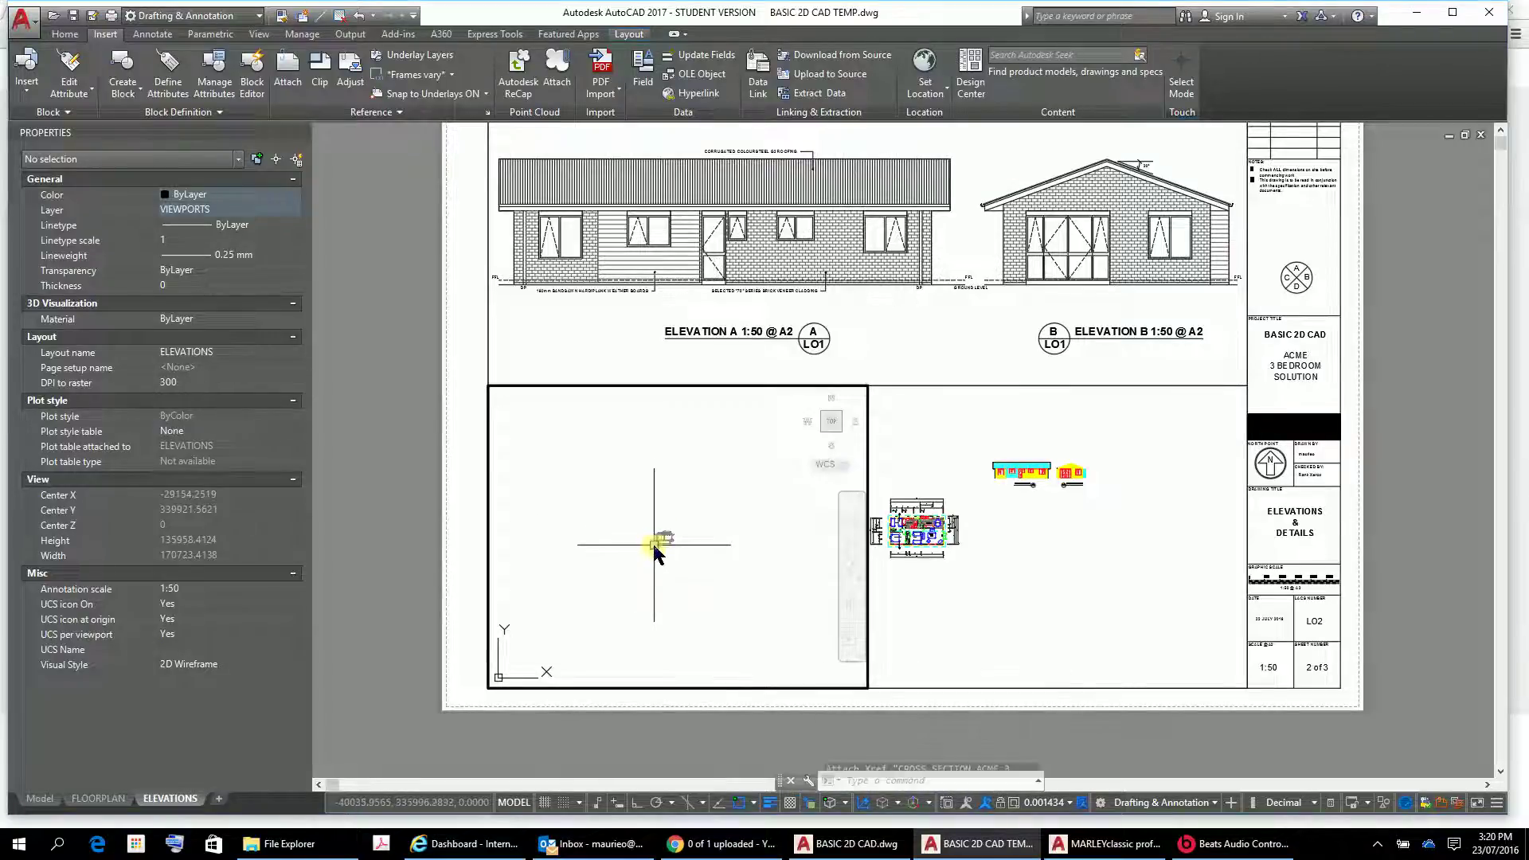
Set the lower-left viewport's scale to 1:50 and center the cross section with its title inside the viewport
scroll(676, 587, "up", 5)
scroll(676, 587, "down", 2)
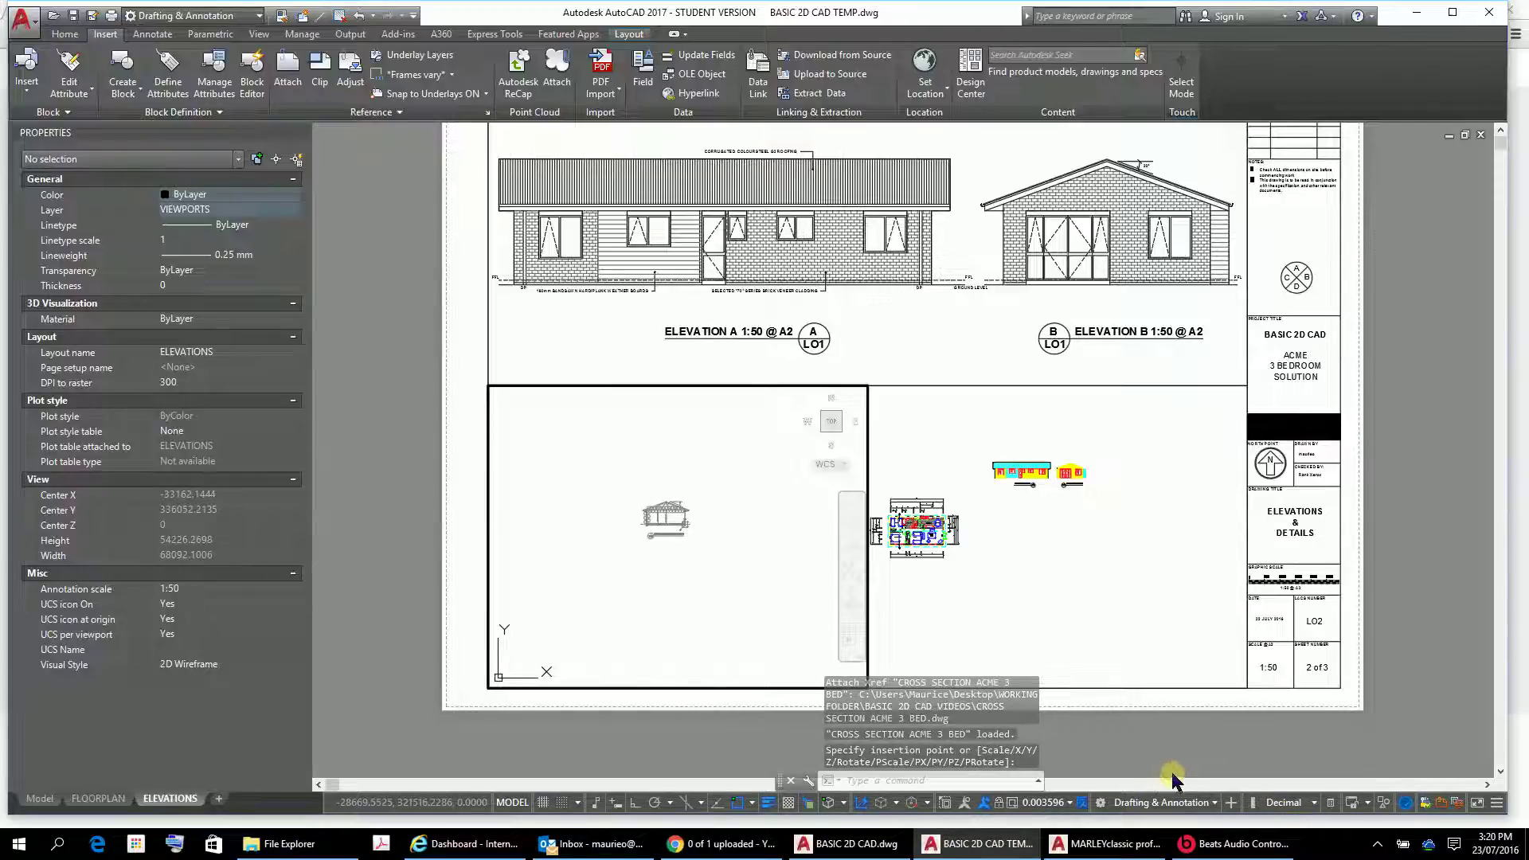
left_click(1070, 804)
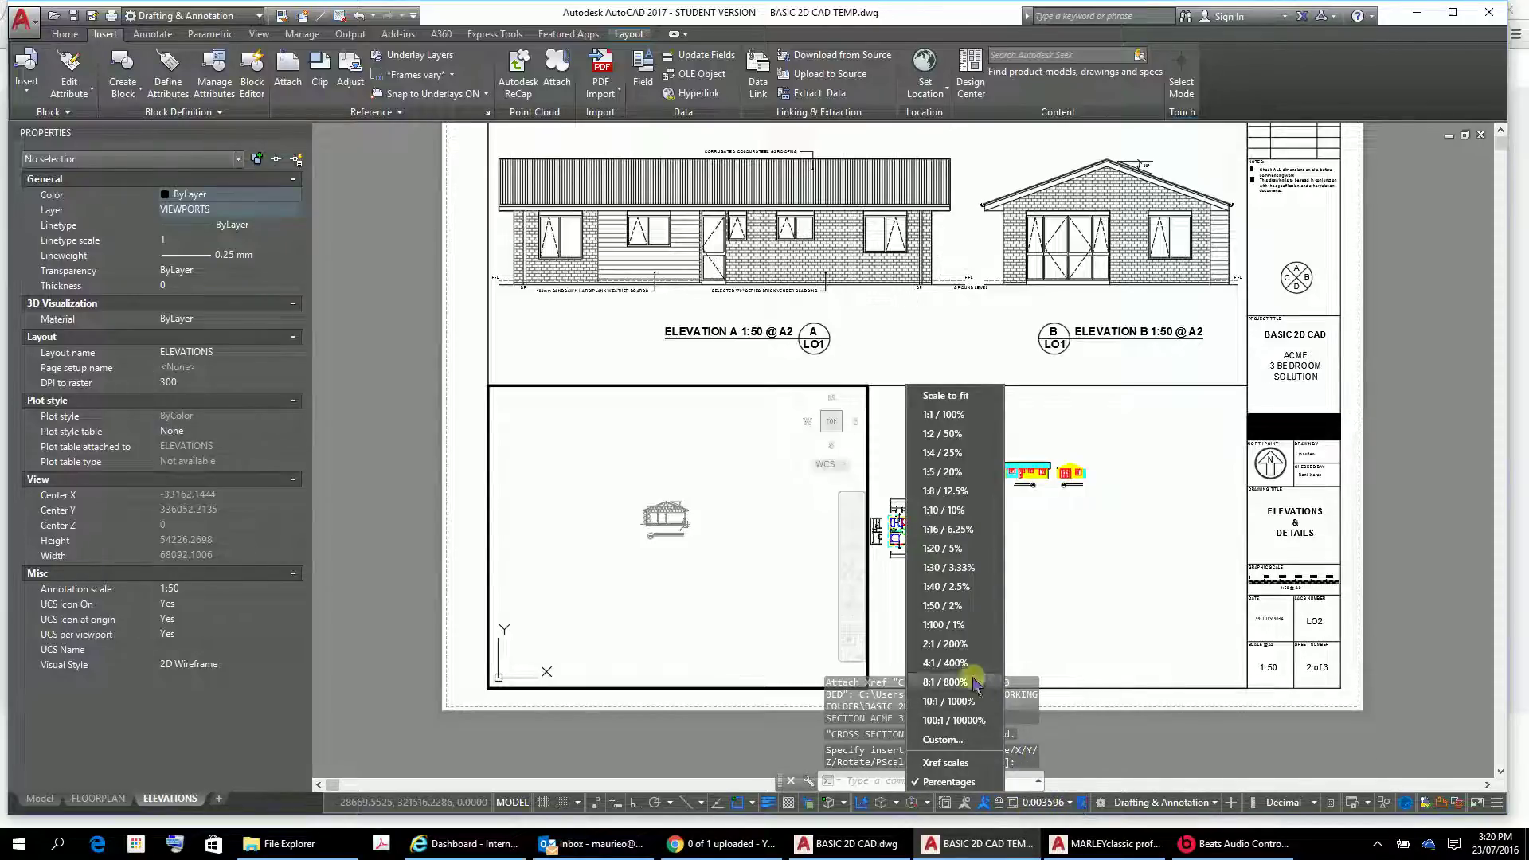
left_click(931, 607)
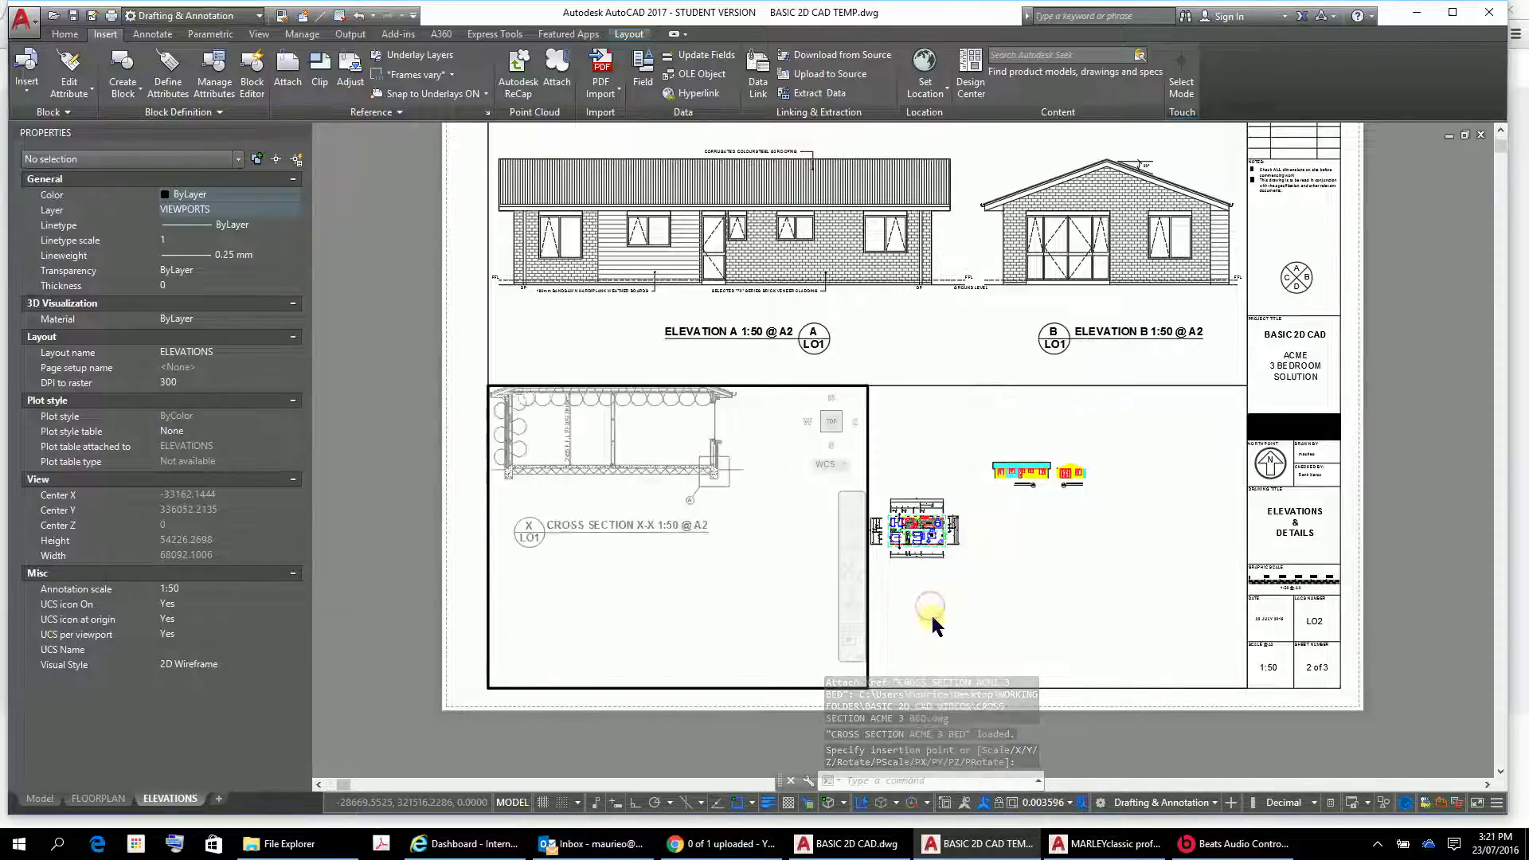
left_click(851, 548)
left_click_drag(625, 500, 682, 595)
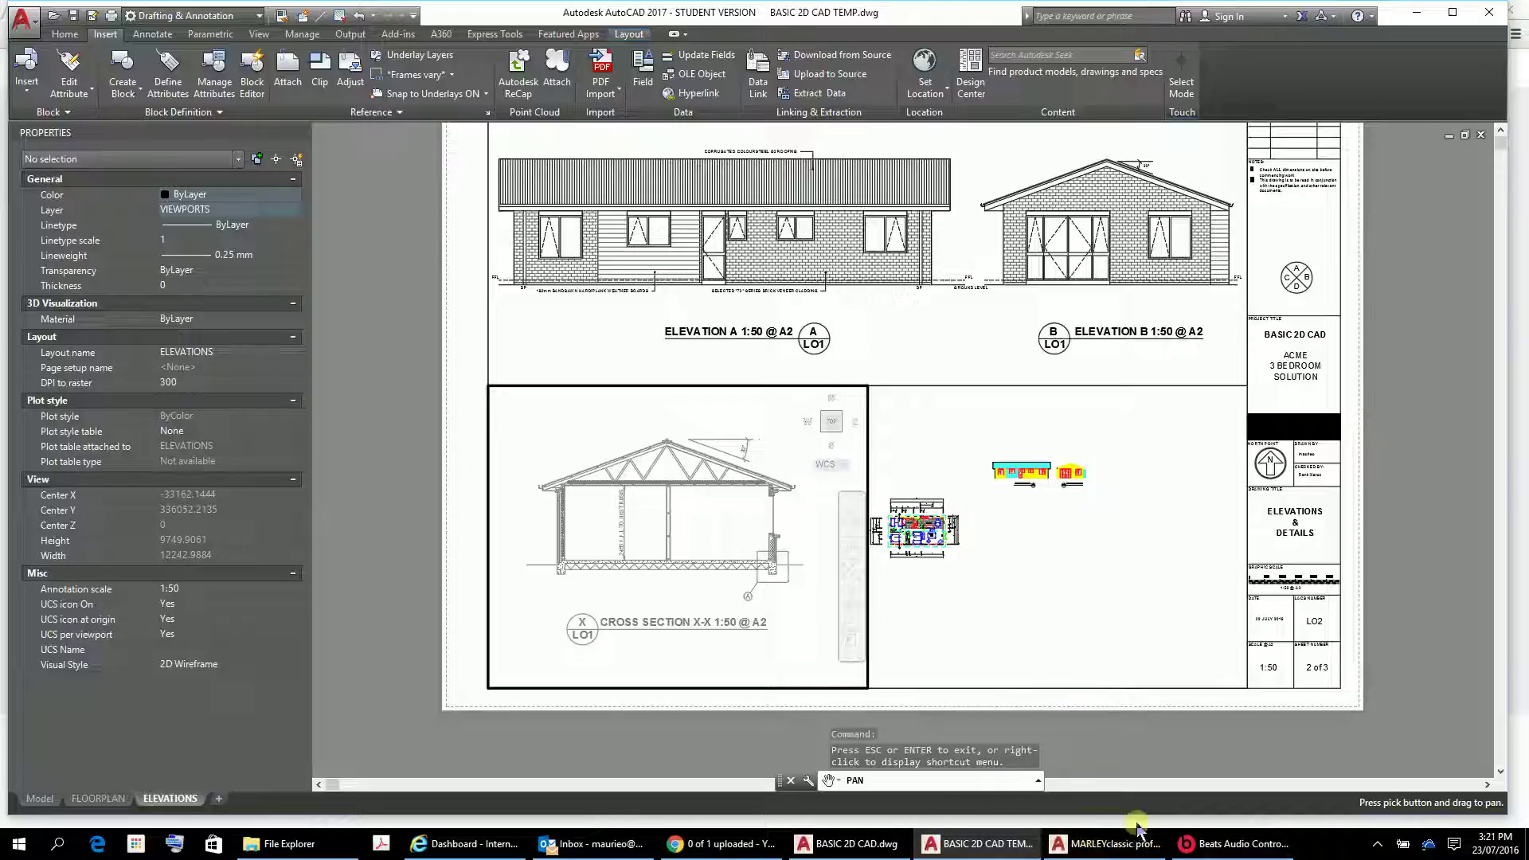
mouse_move(715, 522)
left_mouse_down()
mouse_move(714, 546)
mouse_move(714, 520)
left_mouse_up()
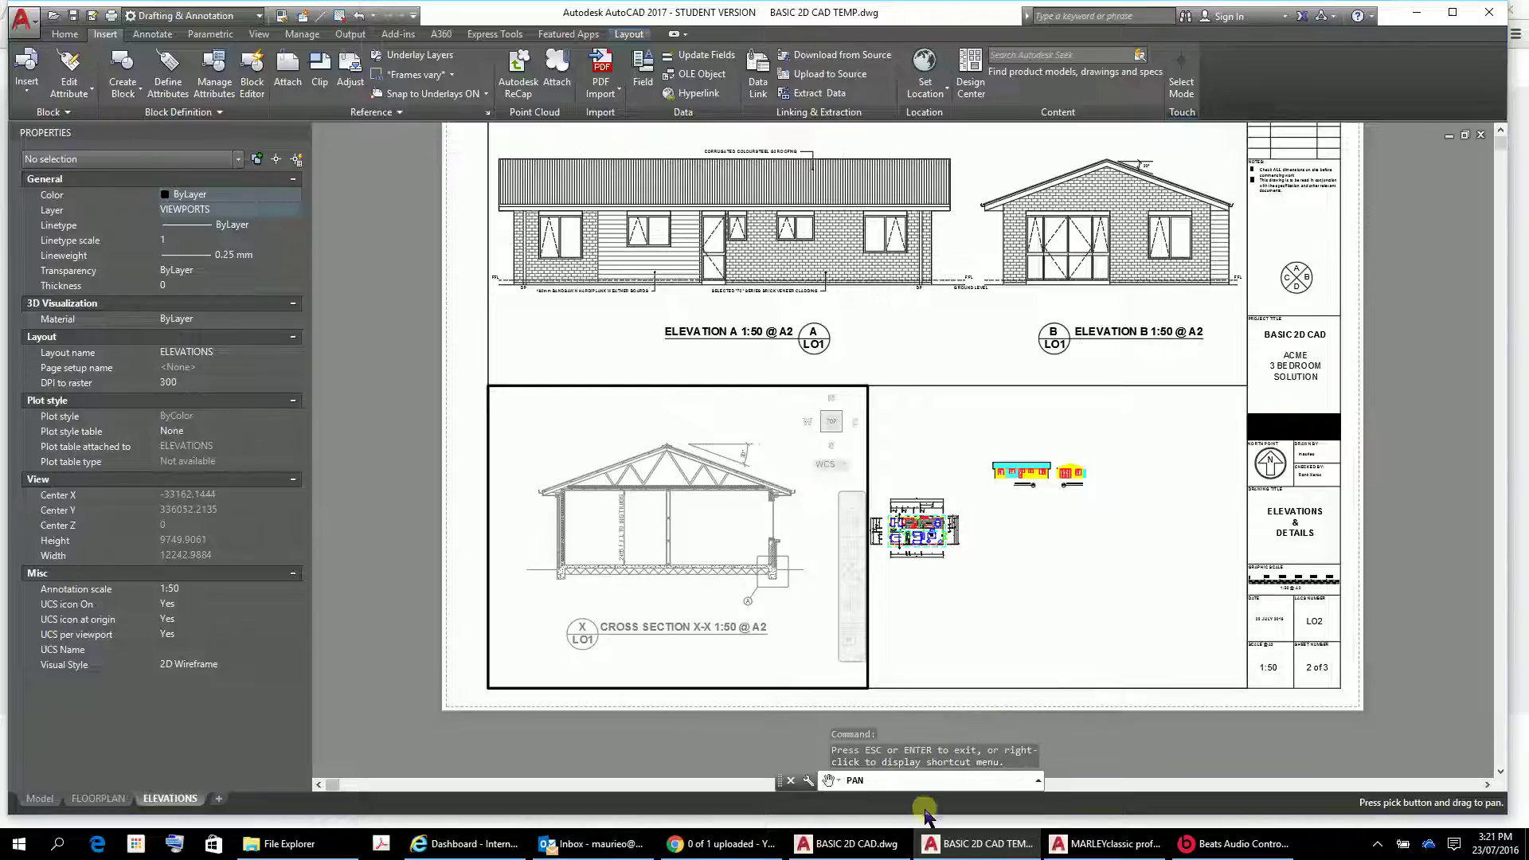
key("Escape")
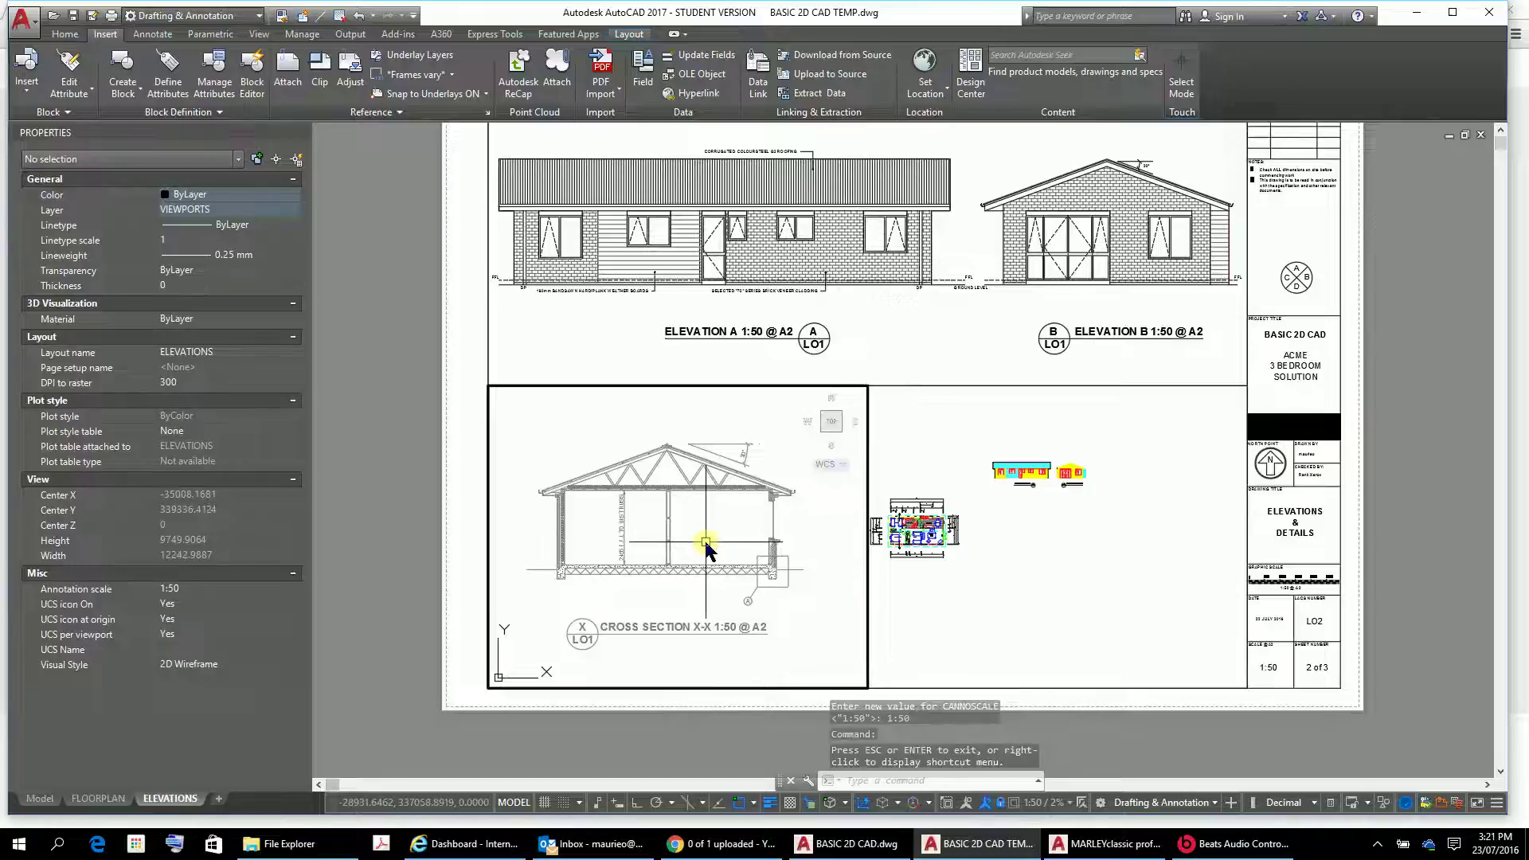
Examine the cross section's trusses, floor slab, detail A callout and title in the lower-left viewport
scroll(705, 544, "up", 5)
scroll(734, 532, "down", 2)
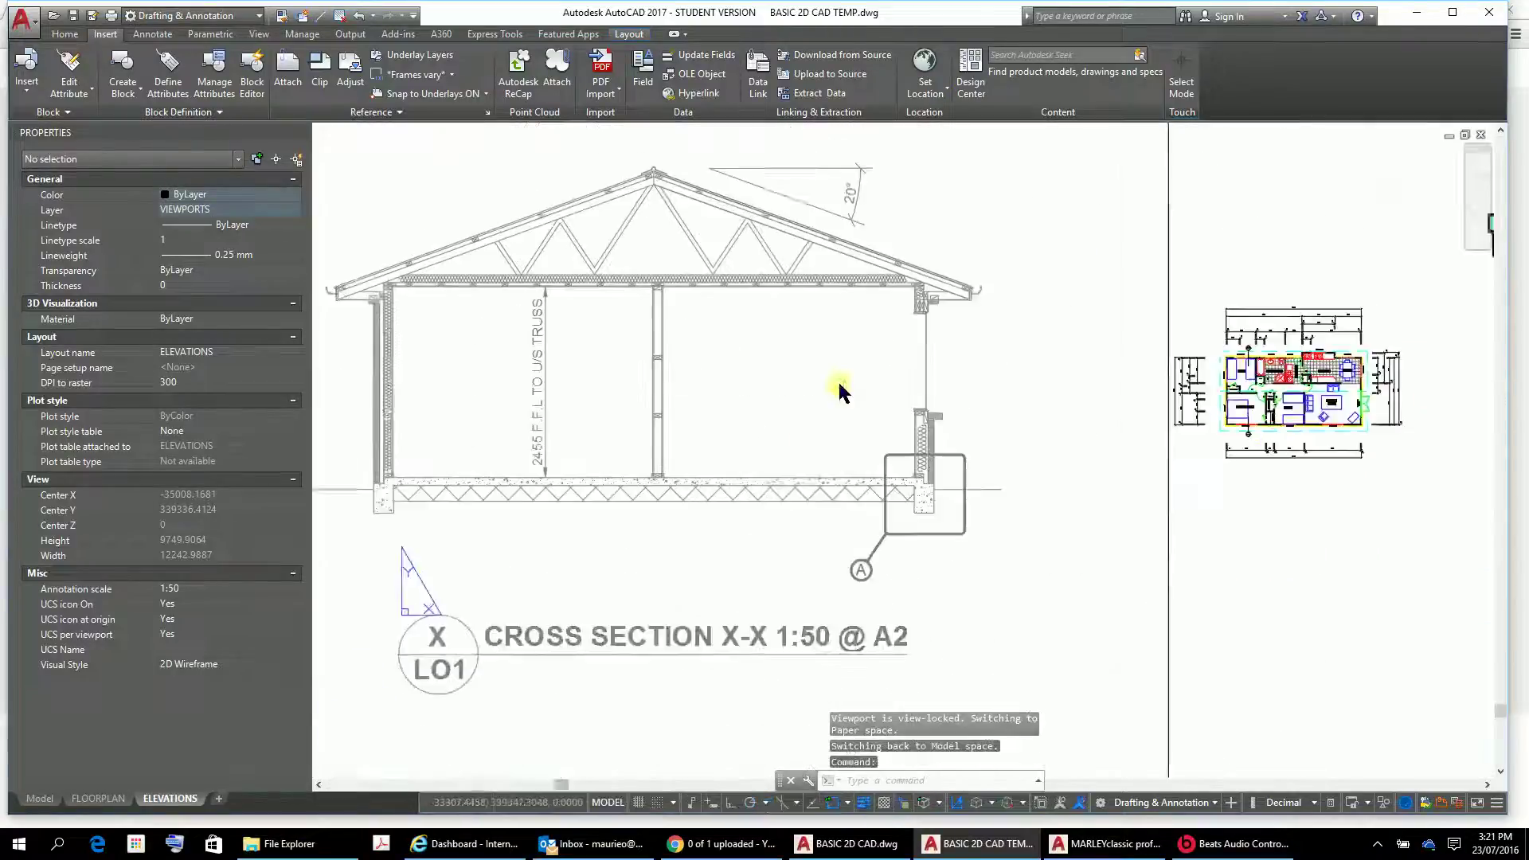
middle_click_drag(839, 385, 904, 362)
middle_click_drag(925, 436, 916, 526)
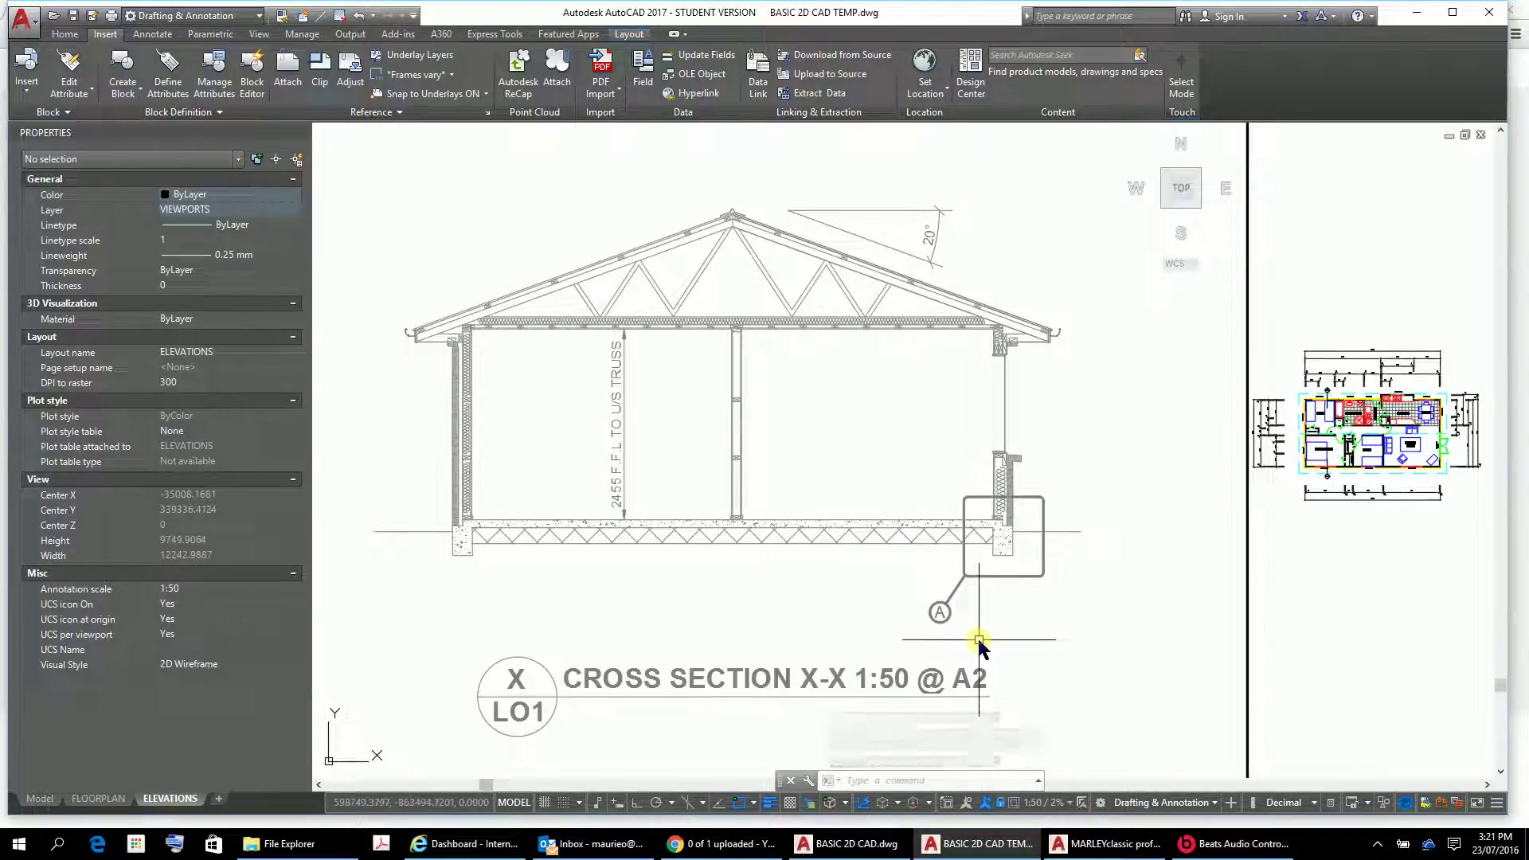
scroll(1069, 446, "down", 2)
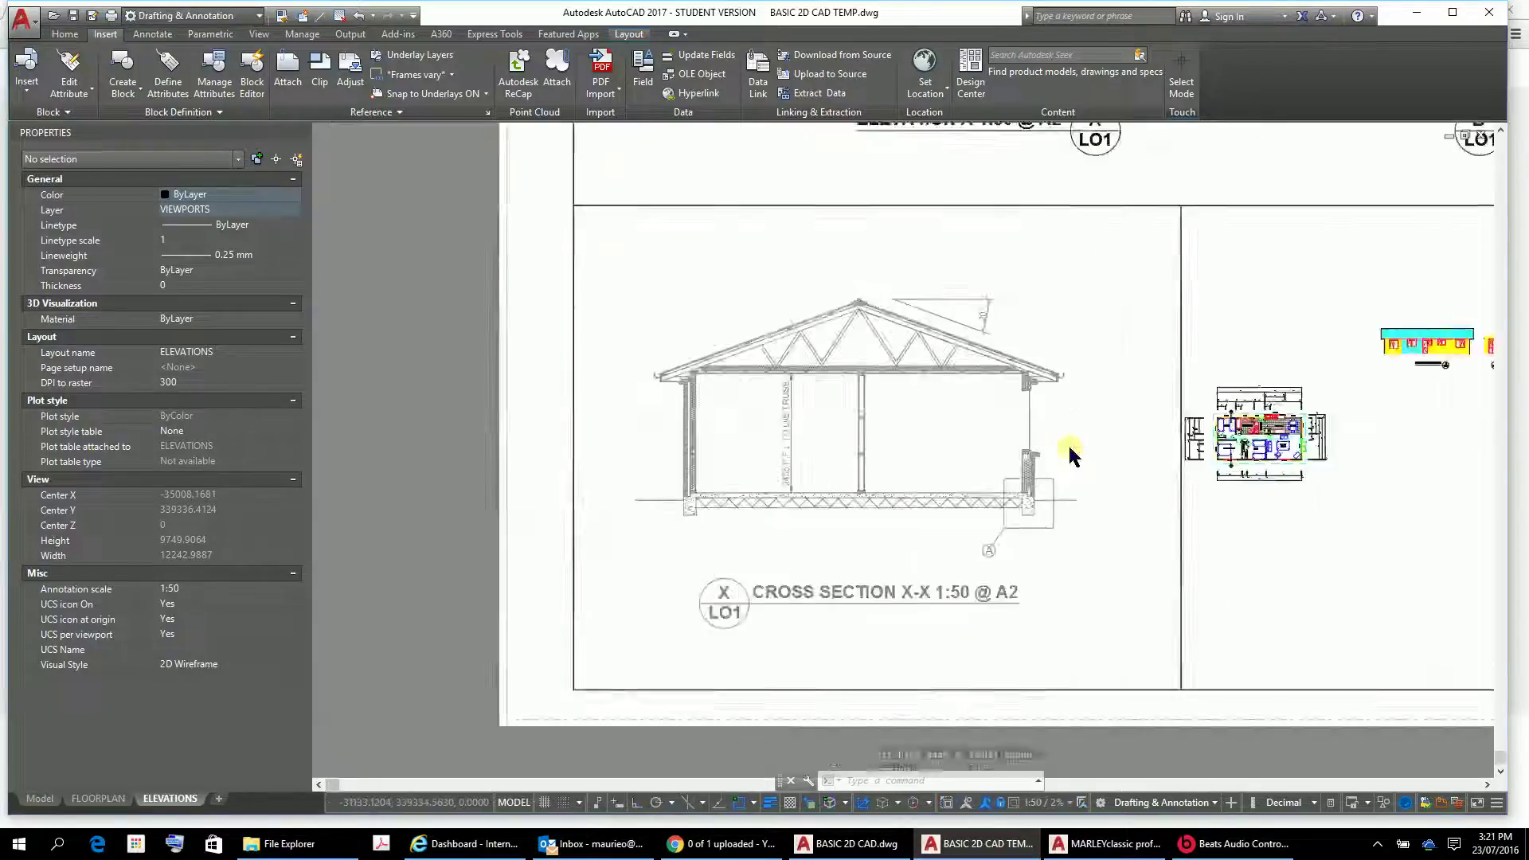
scroll(1051, 454, "down", 3)
middle_click_drag(853, 563, 853, 467)
scroll(856, 461, "up", 1)
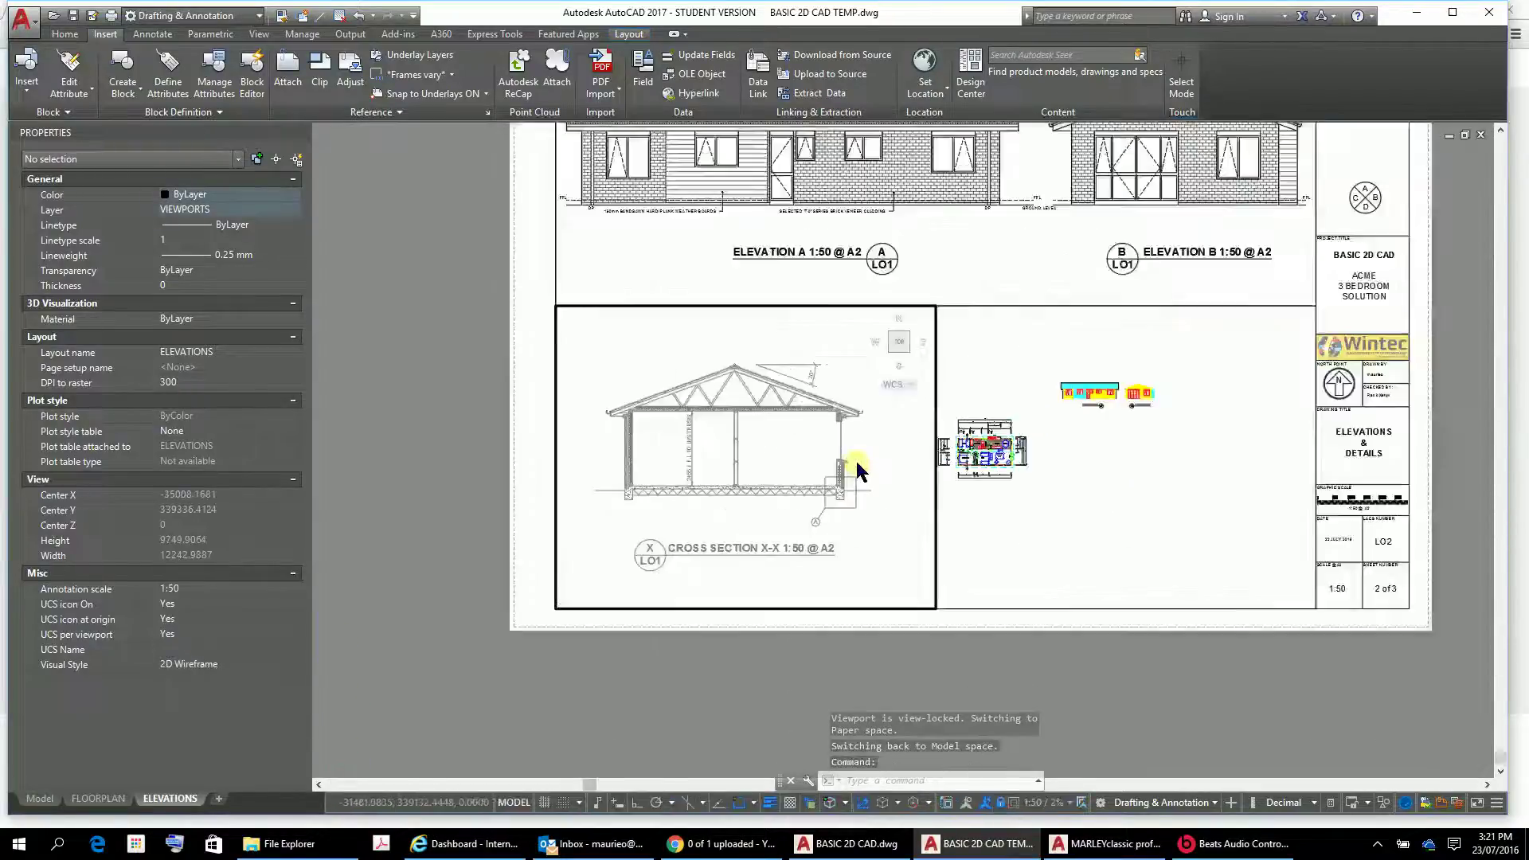
scroll(857, 461, "up", 3)
scroll(868, 468, "down", 3)
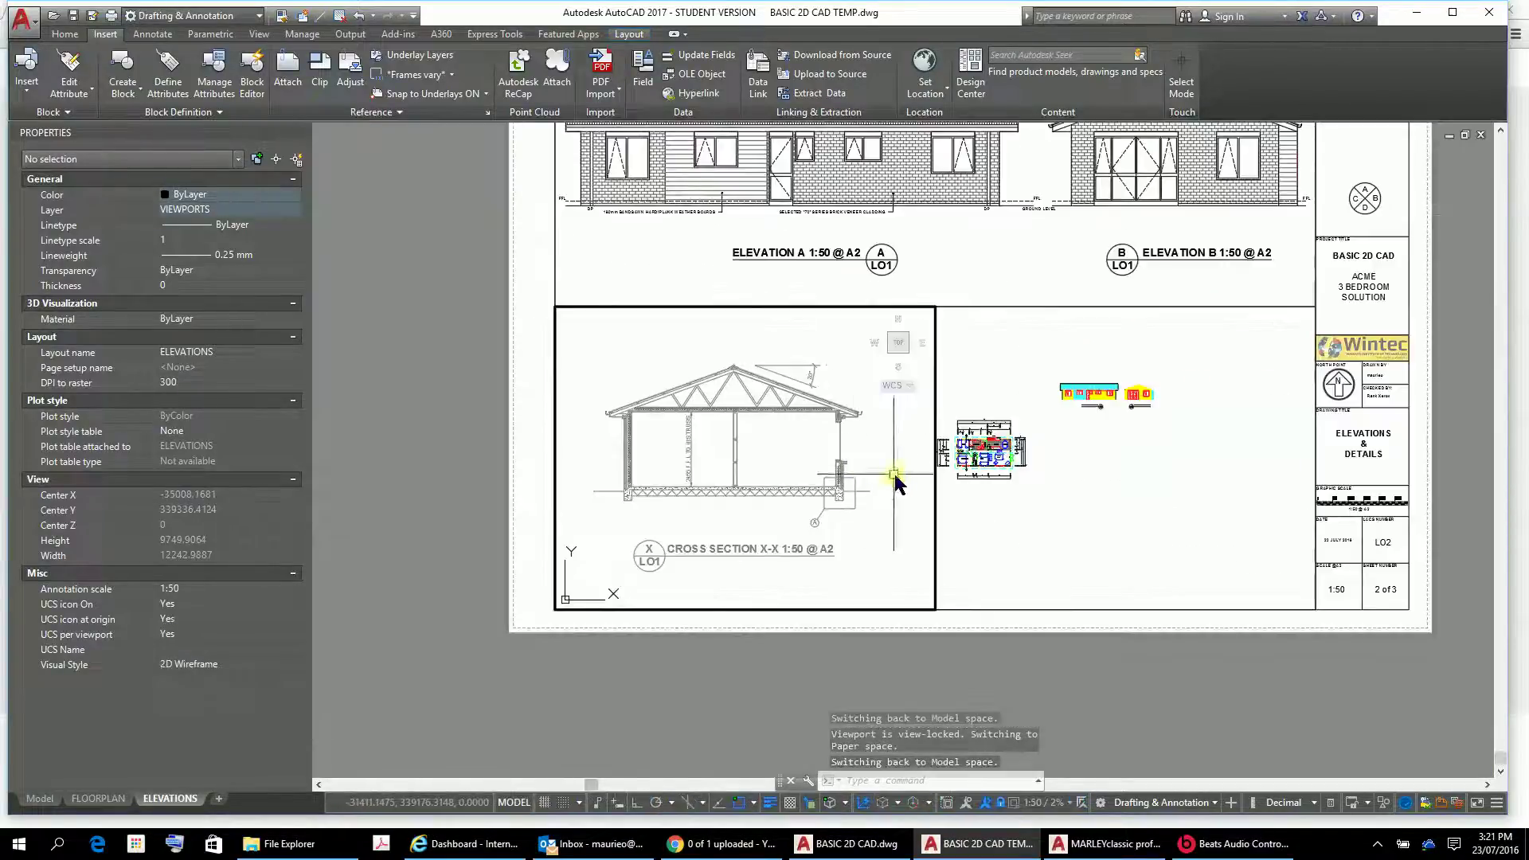
Check the X section markers and their sheet reference on the FLOORPLAN layout, and return to the ELEVATIONS layout
left_click(115, 792)
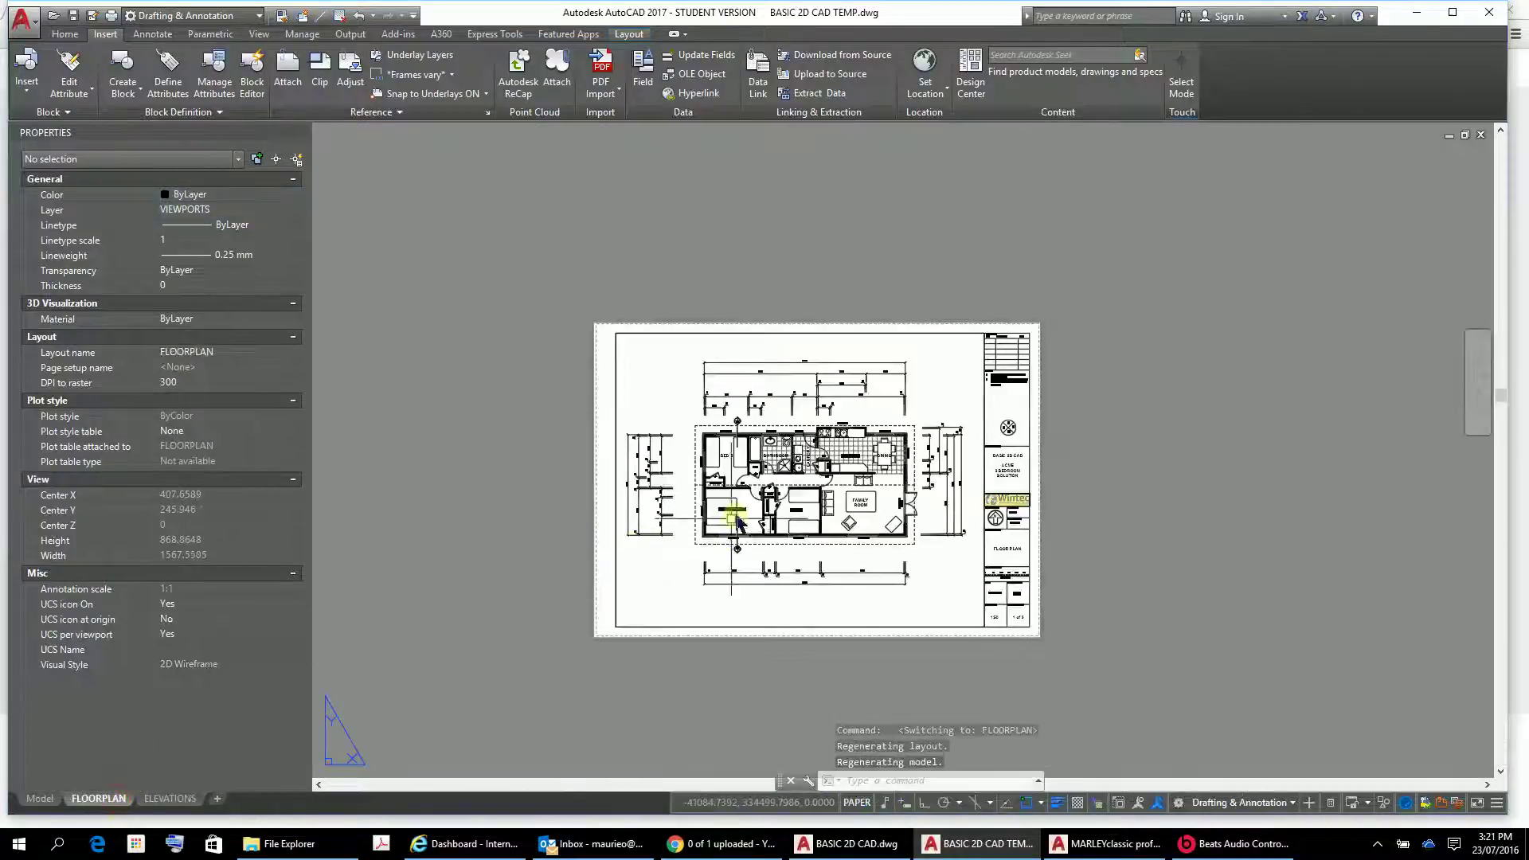
scroll(720, 414, "up", 5)
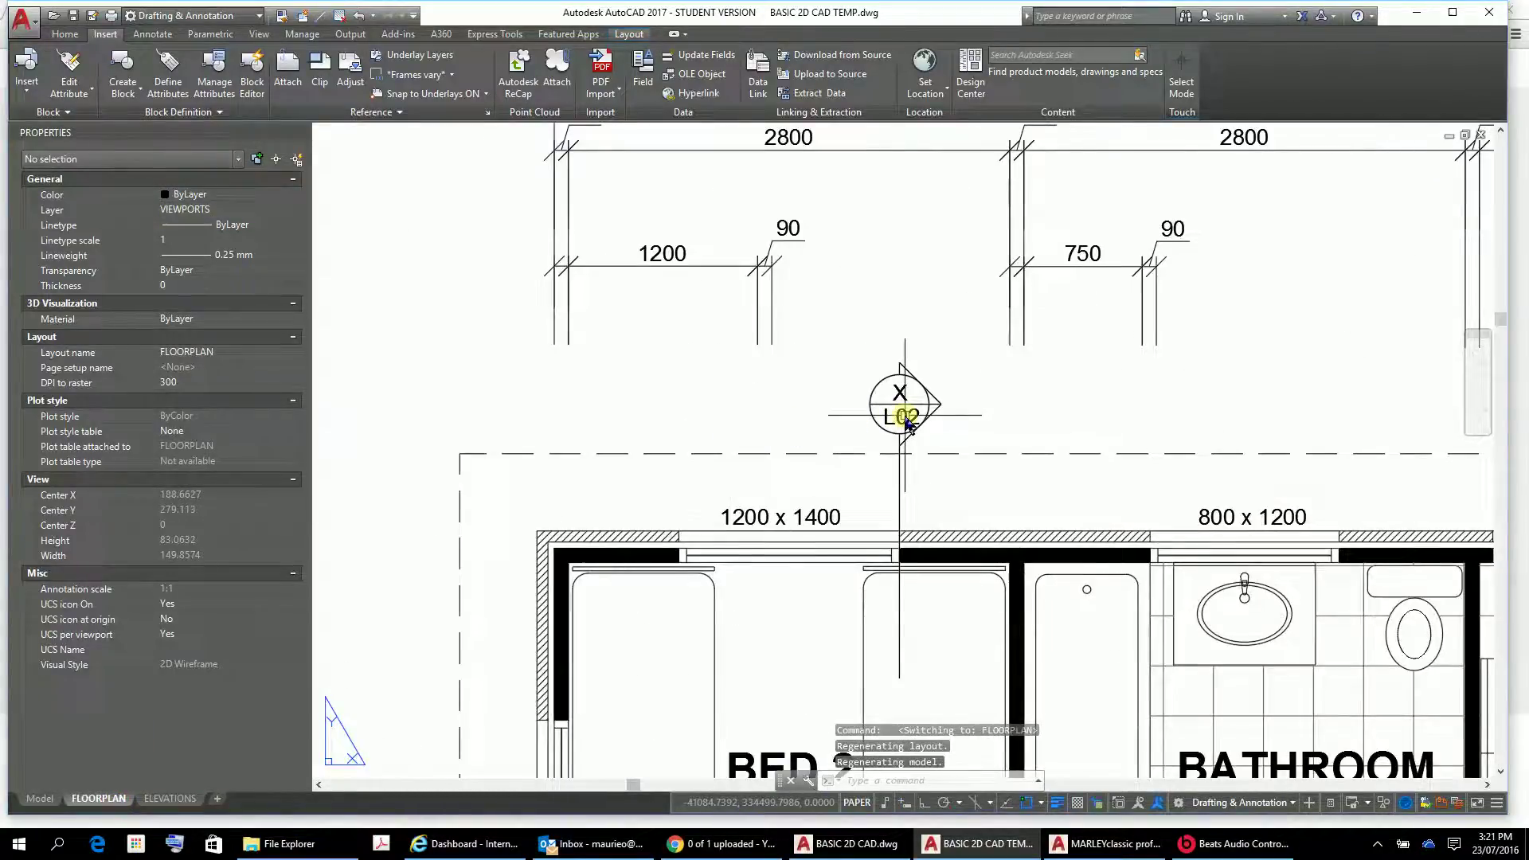
scroll(906, 421, "down", 3)
scroll(900, 569, "down", 4)
middle_click_drag(904, 580, 778, 219)
scroll(802, 461, "down", 1)
scroll(791, 409, "up", 3)
scroll(792, 403, "down", 1)
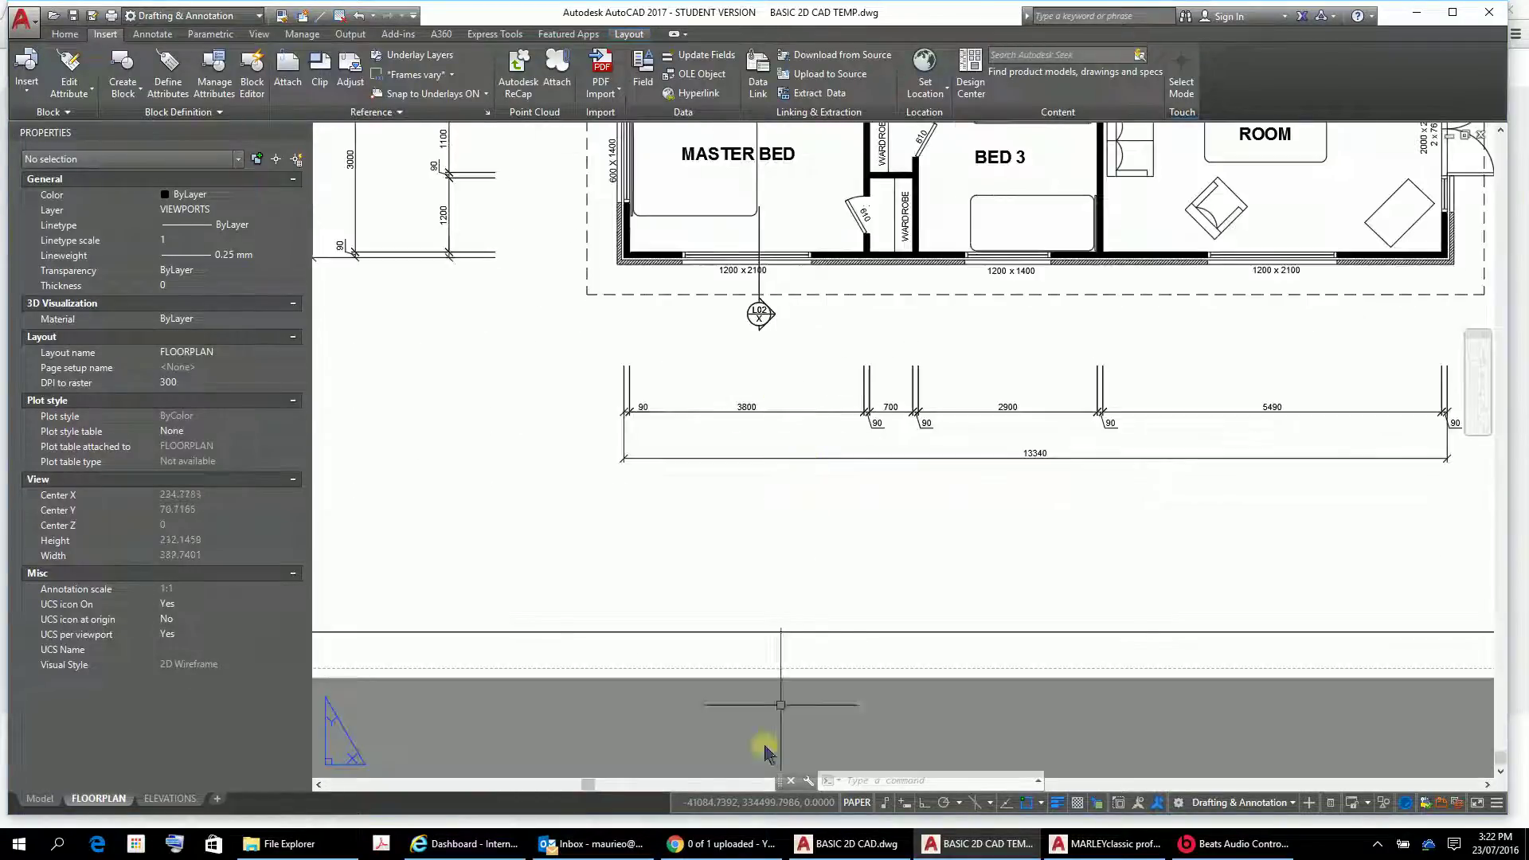
left_click(169, 798)
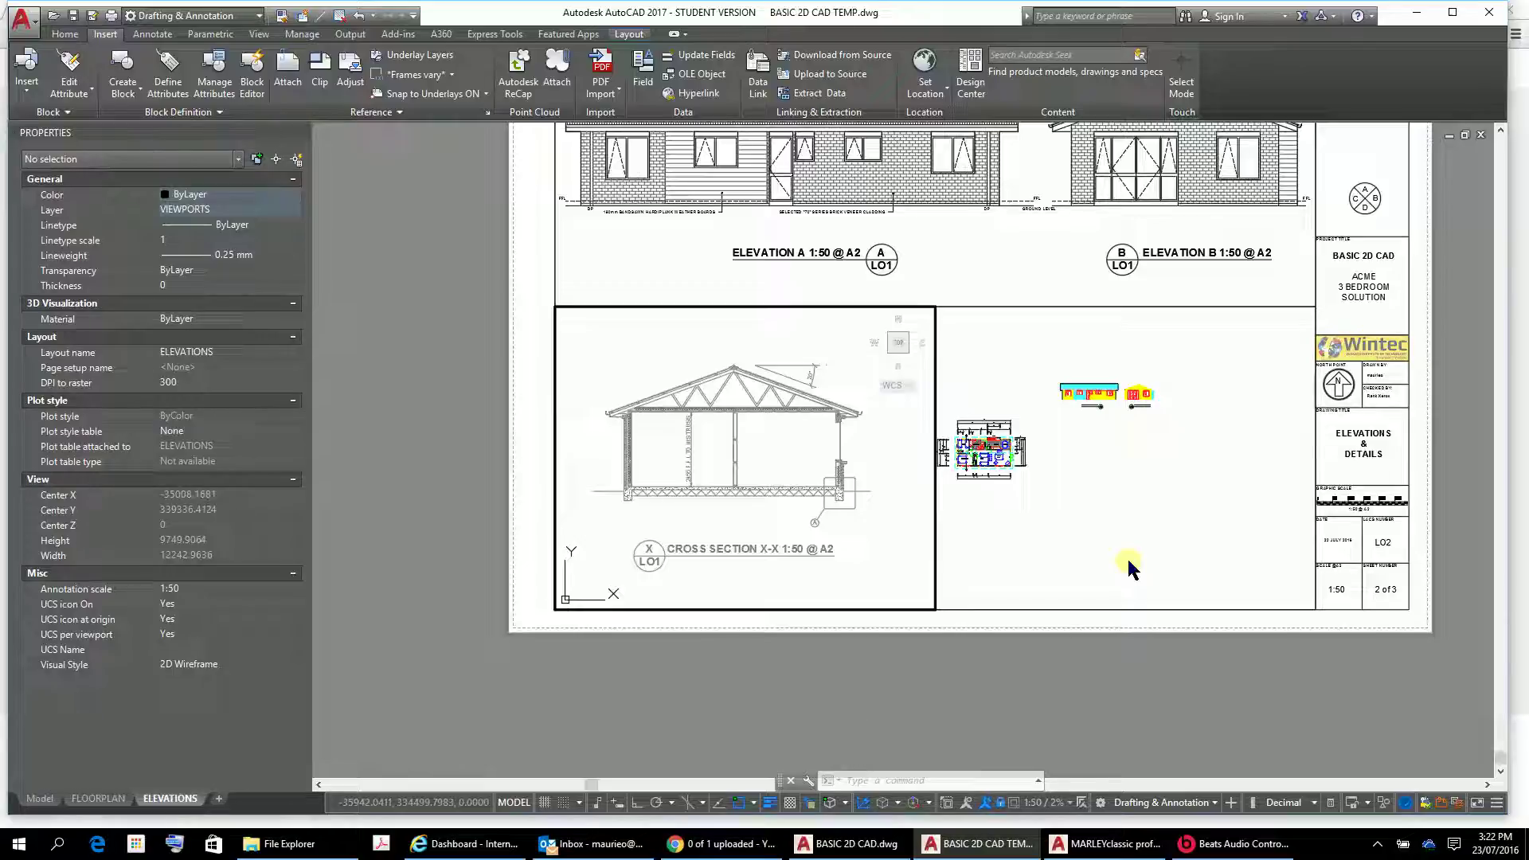
Activate the sheet's lower-right viewport and zoom its view into an empty area of model space
left_click(1214, 447)
left_click(1212, 446)
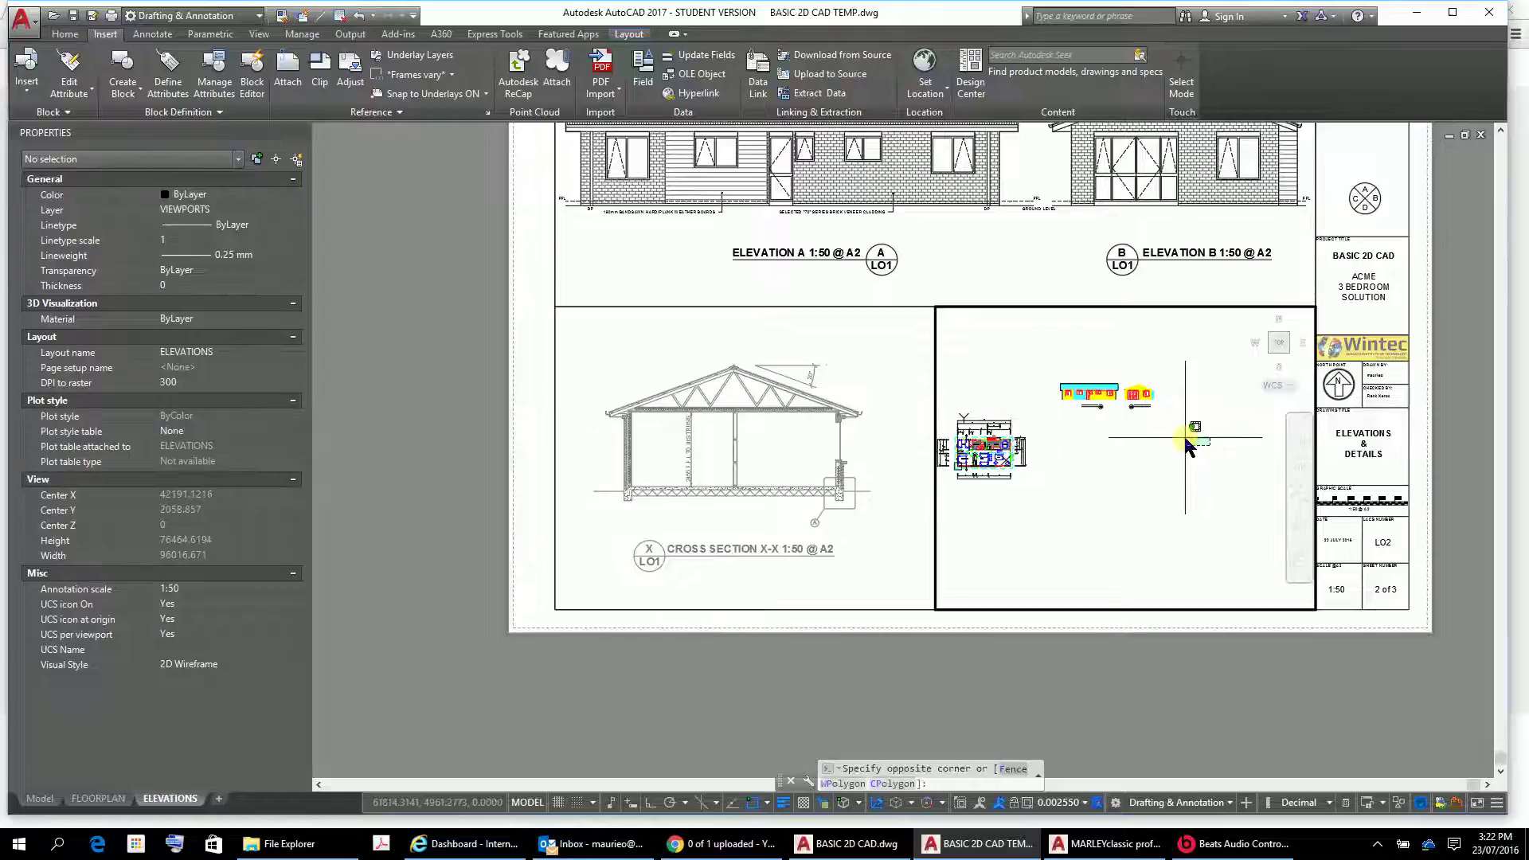
scroll(1183, 433, "up", 10)
scroll(1182, 452, "up", 4)
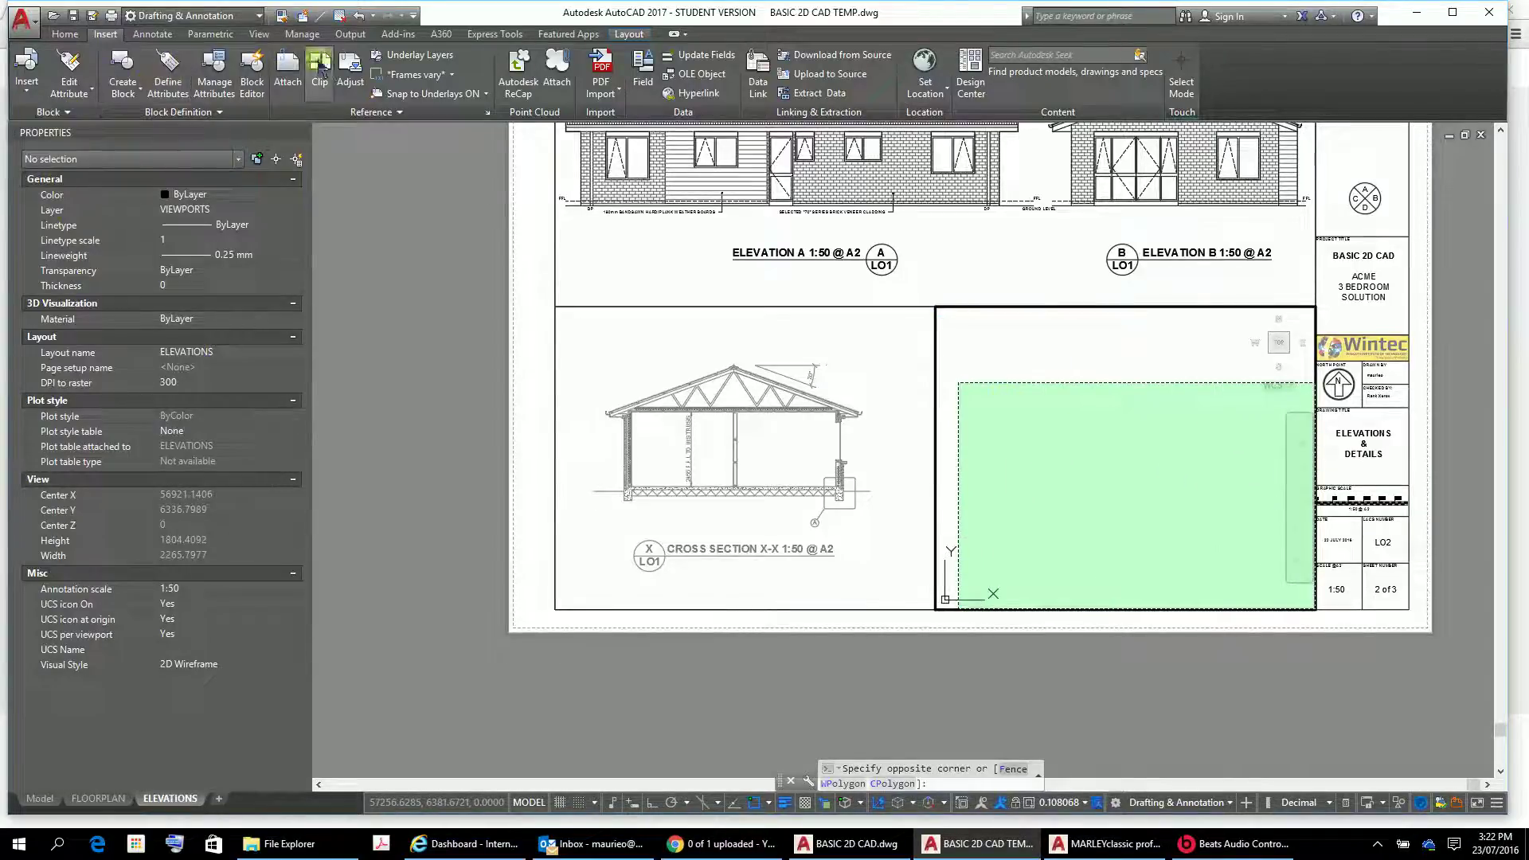
Attach FOUNDATION DETAIL A as an external reference at scale 1 and insert it in the sheet's lower-right viewport
left_click(287, 76)
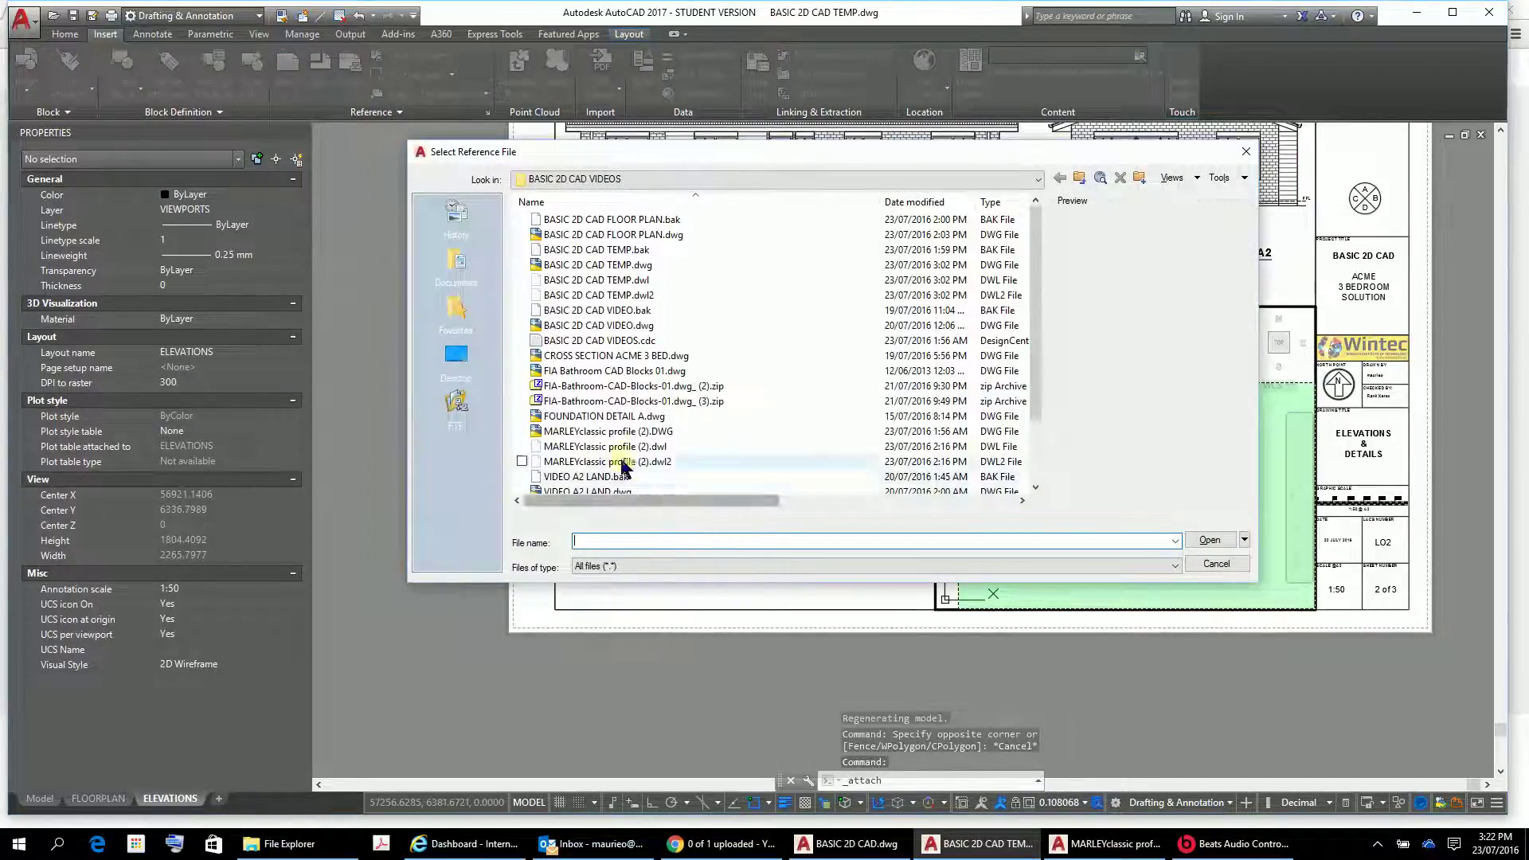
left_click(589, 415)
double_click(590, 416)
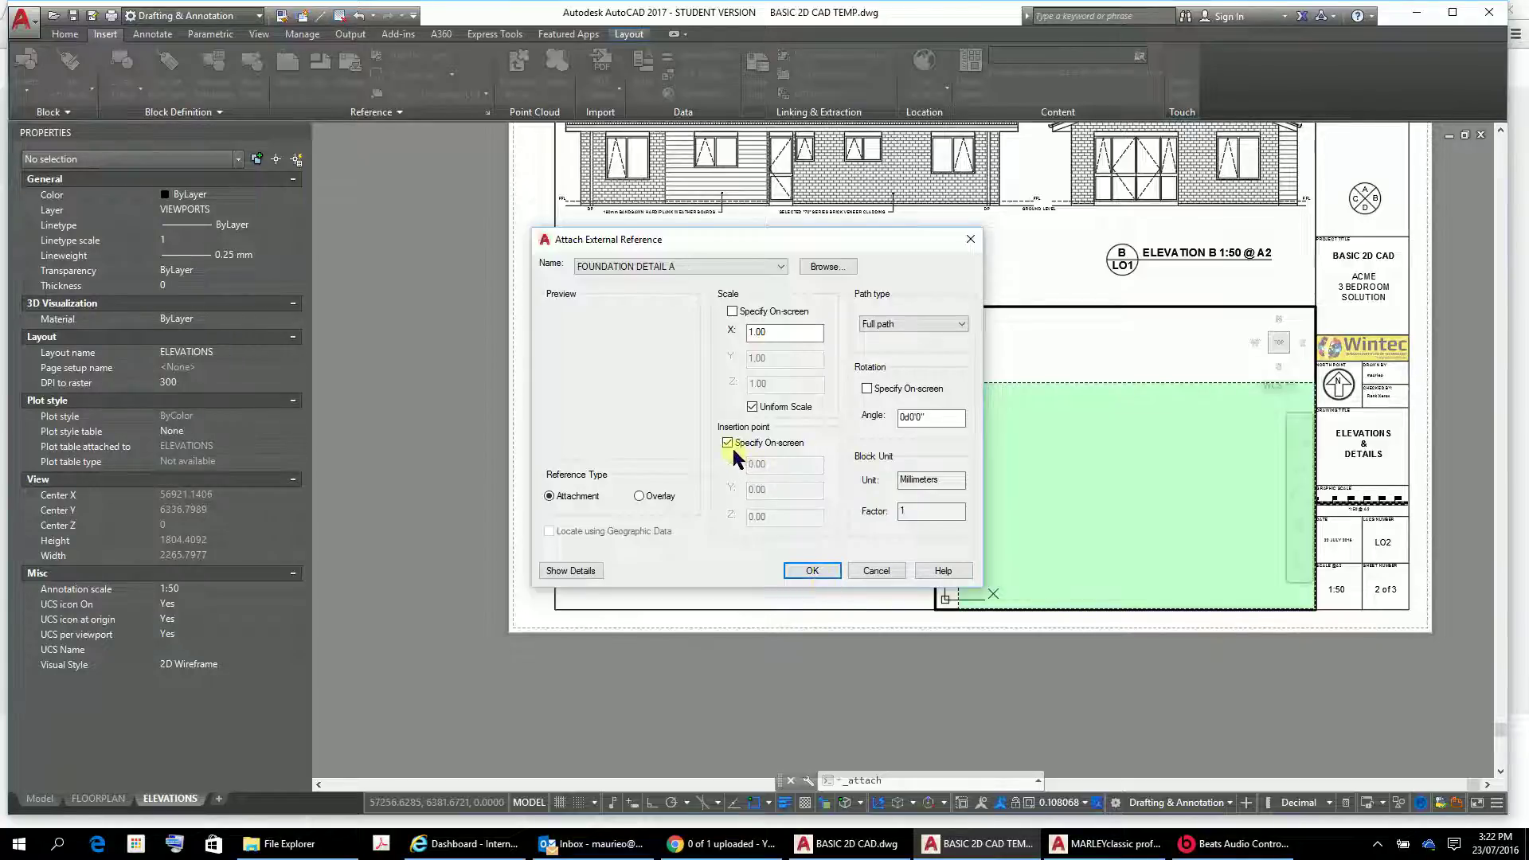
left_click(811, 569)
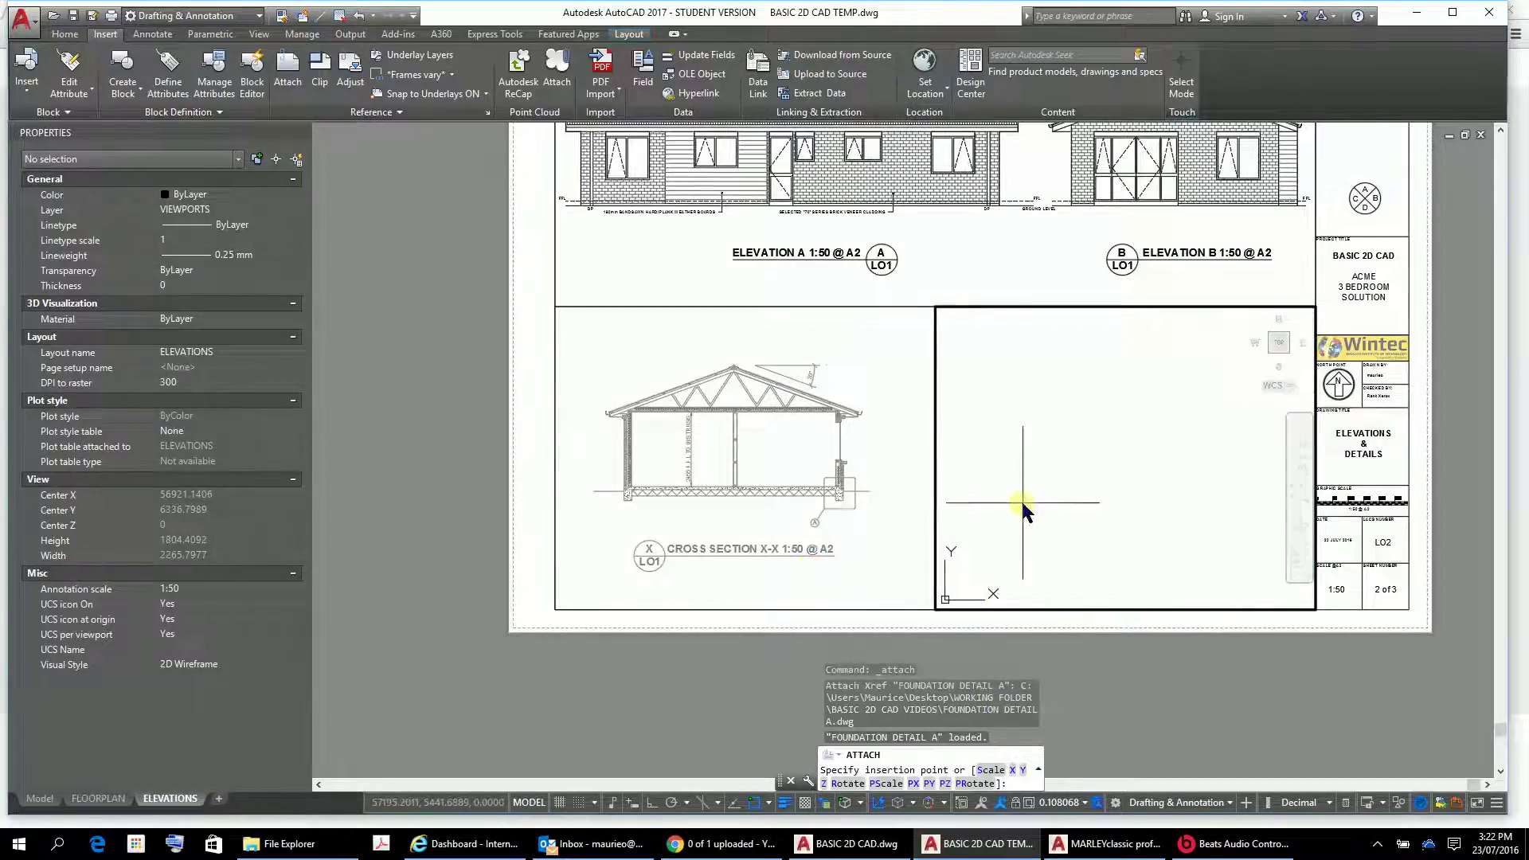
scroll(1091, 465, "down", 6)
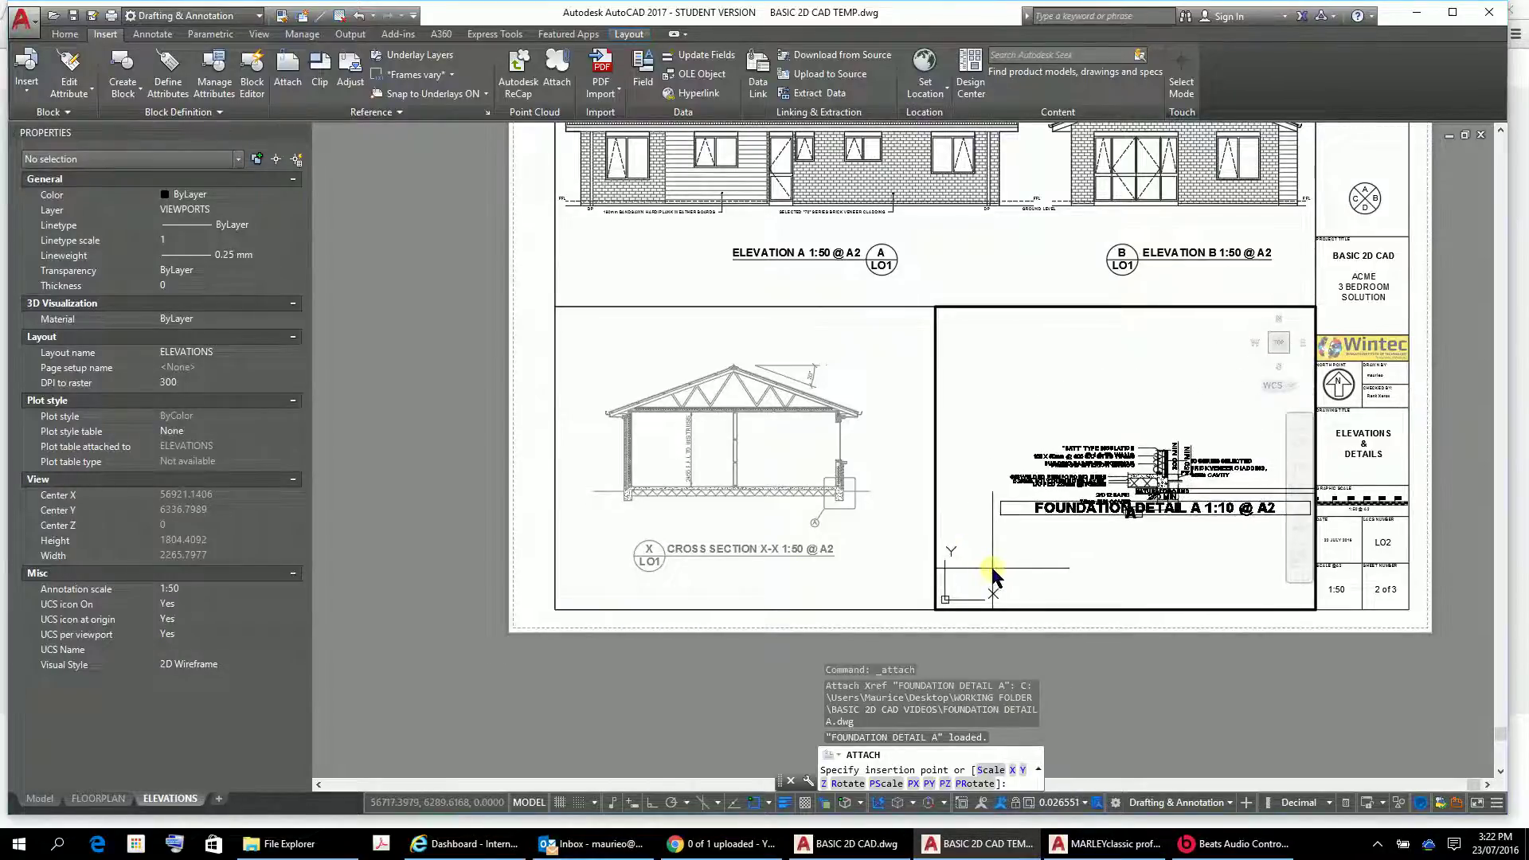
scroll(993, 573, "up", 2)
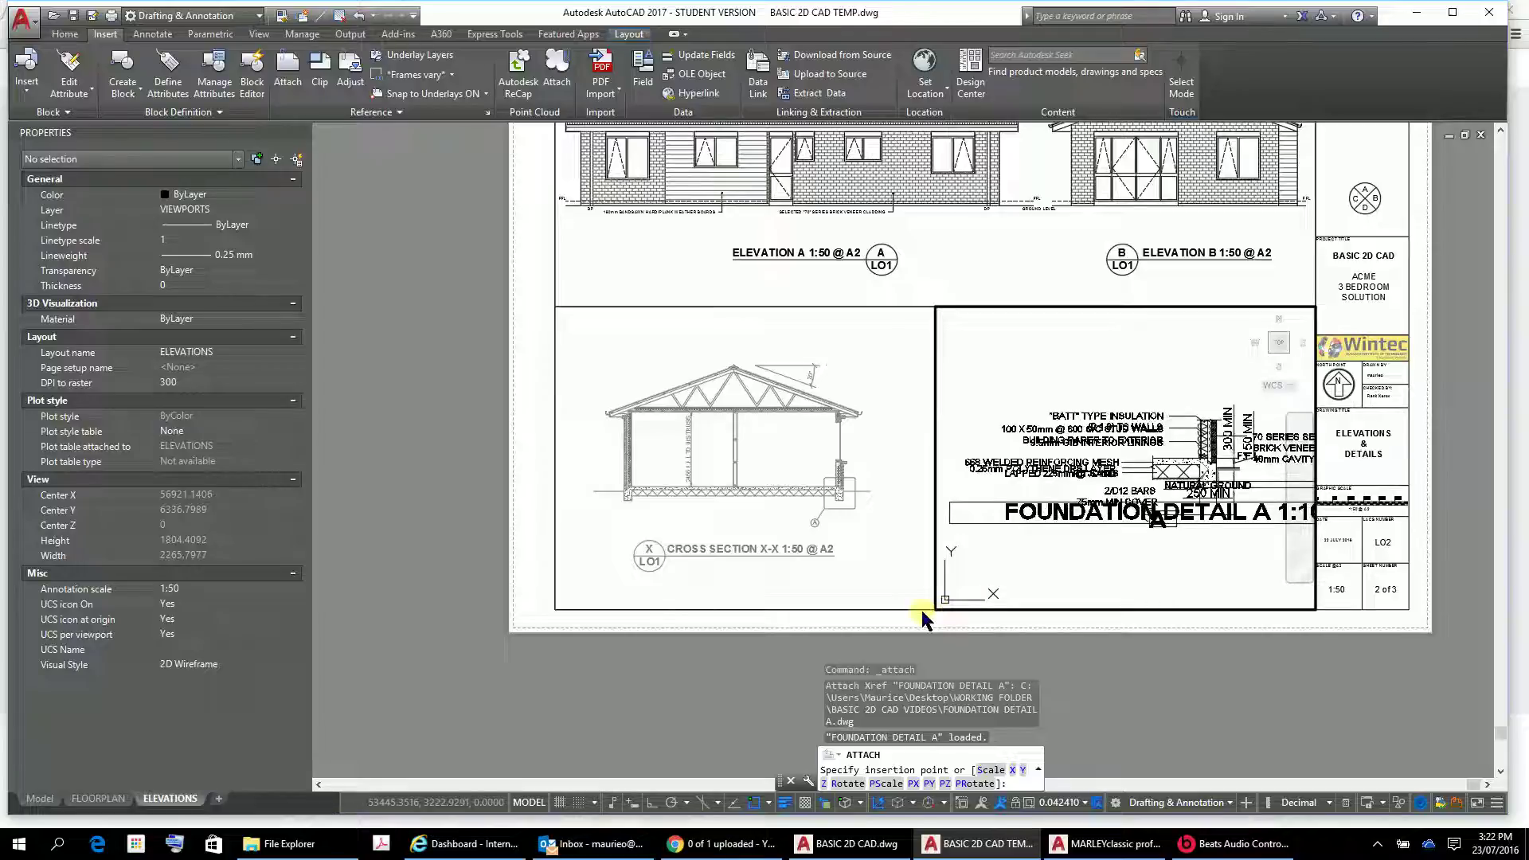
left_click(924, 608)
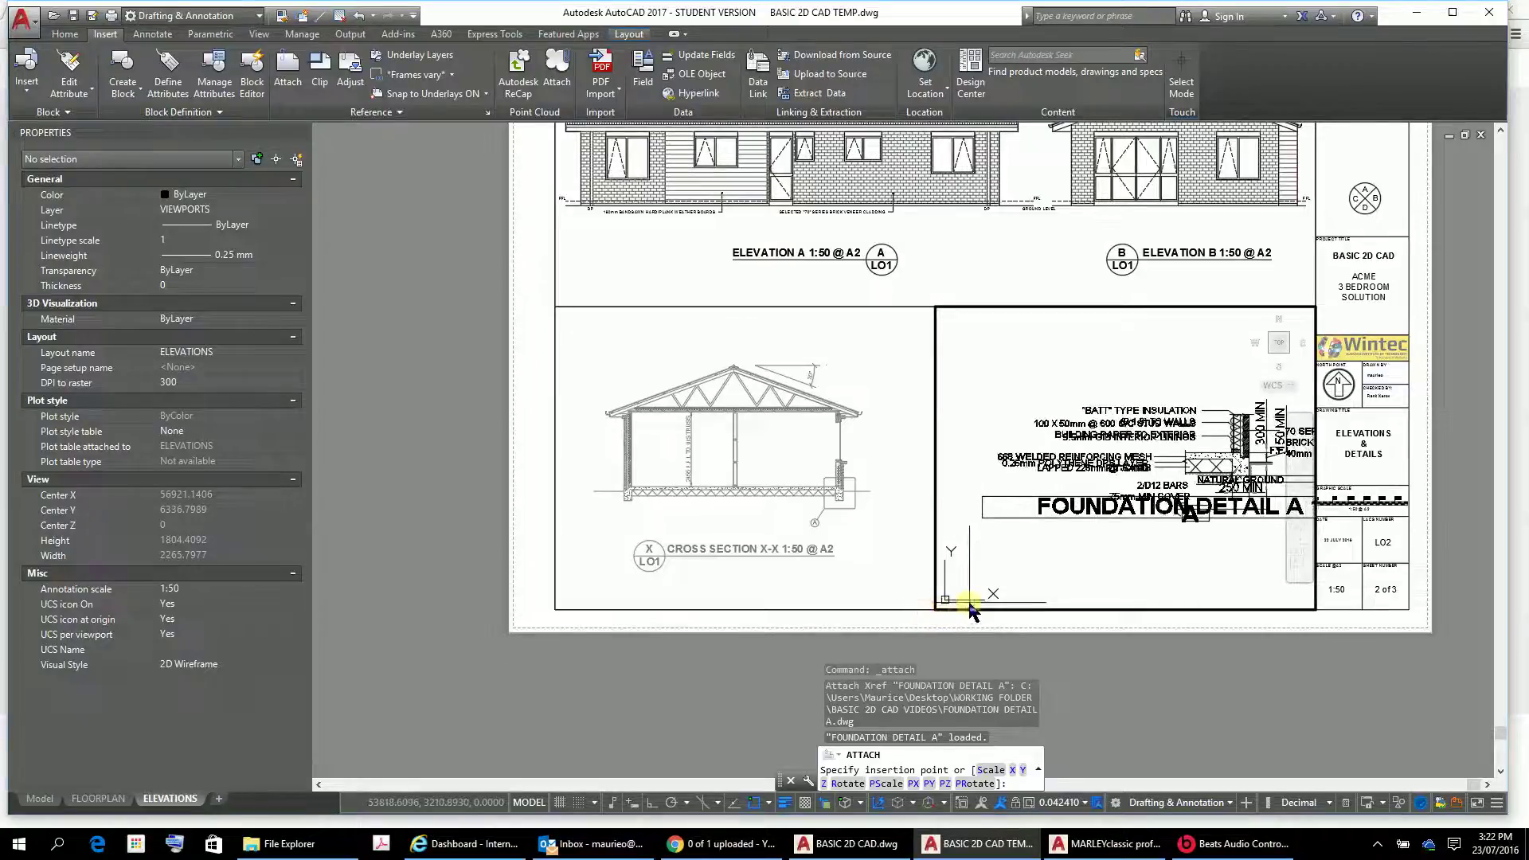
Set the lower-right viewport's scale to 1:10 and center the foundation detail with its title inside the viewport
left_click(1088, 803)
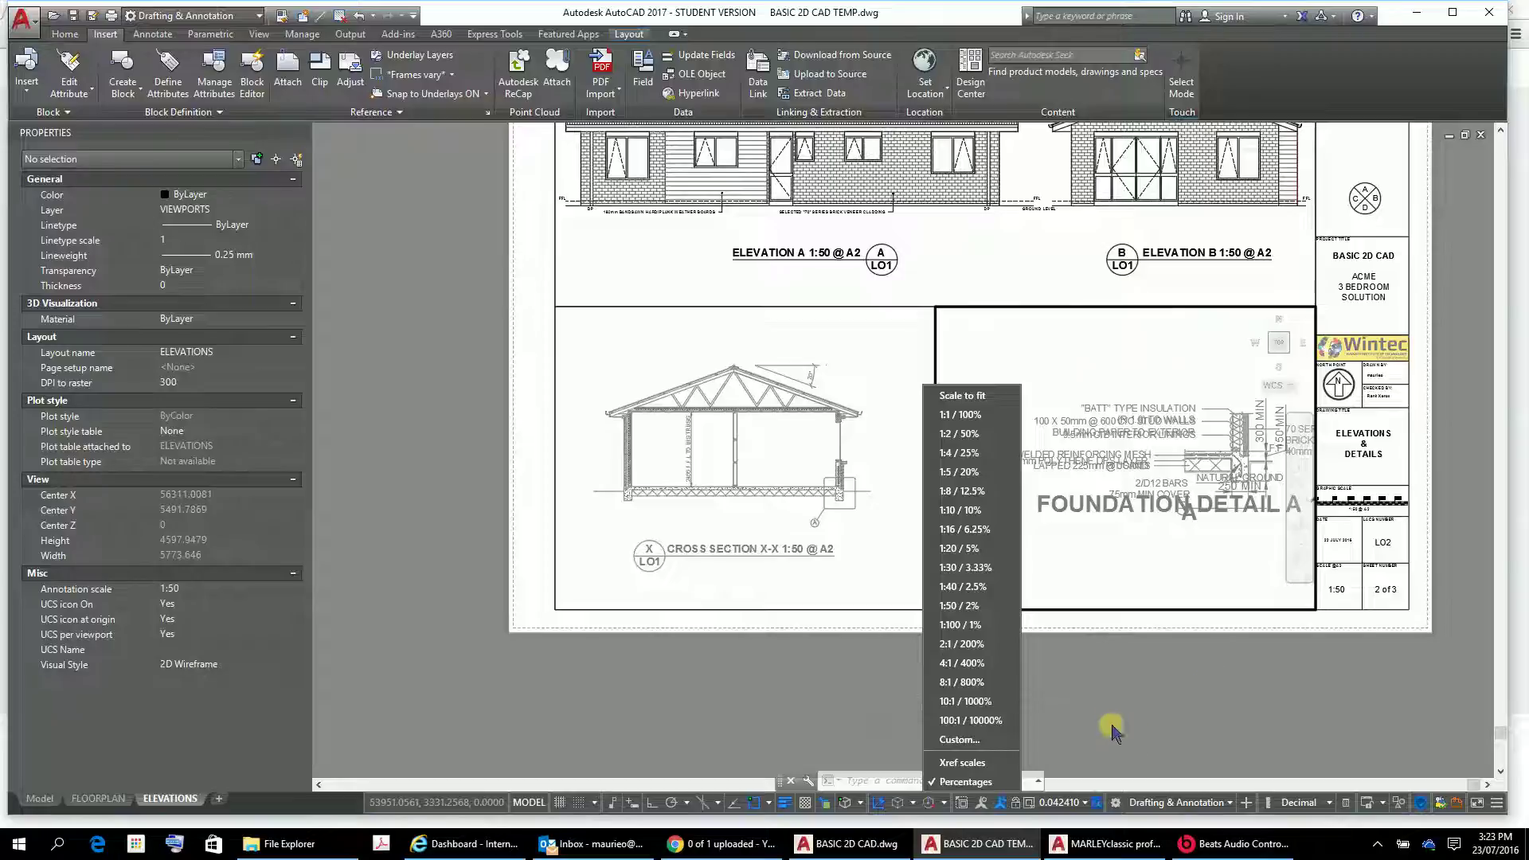
left_click(964, 509)
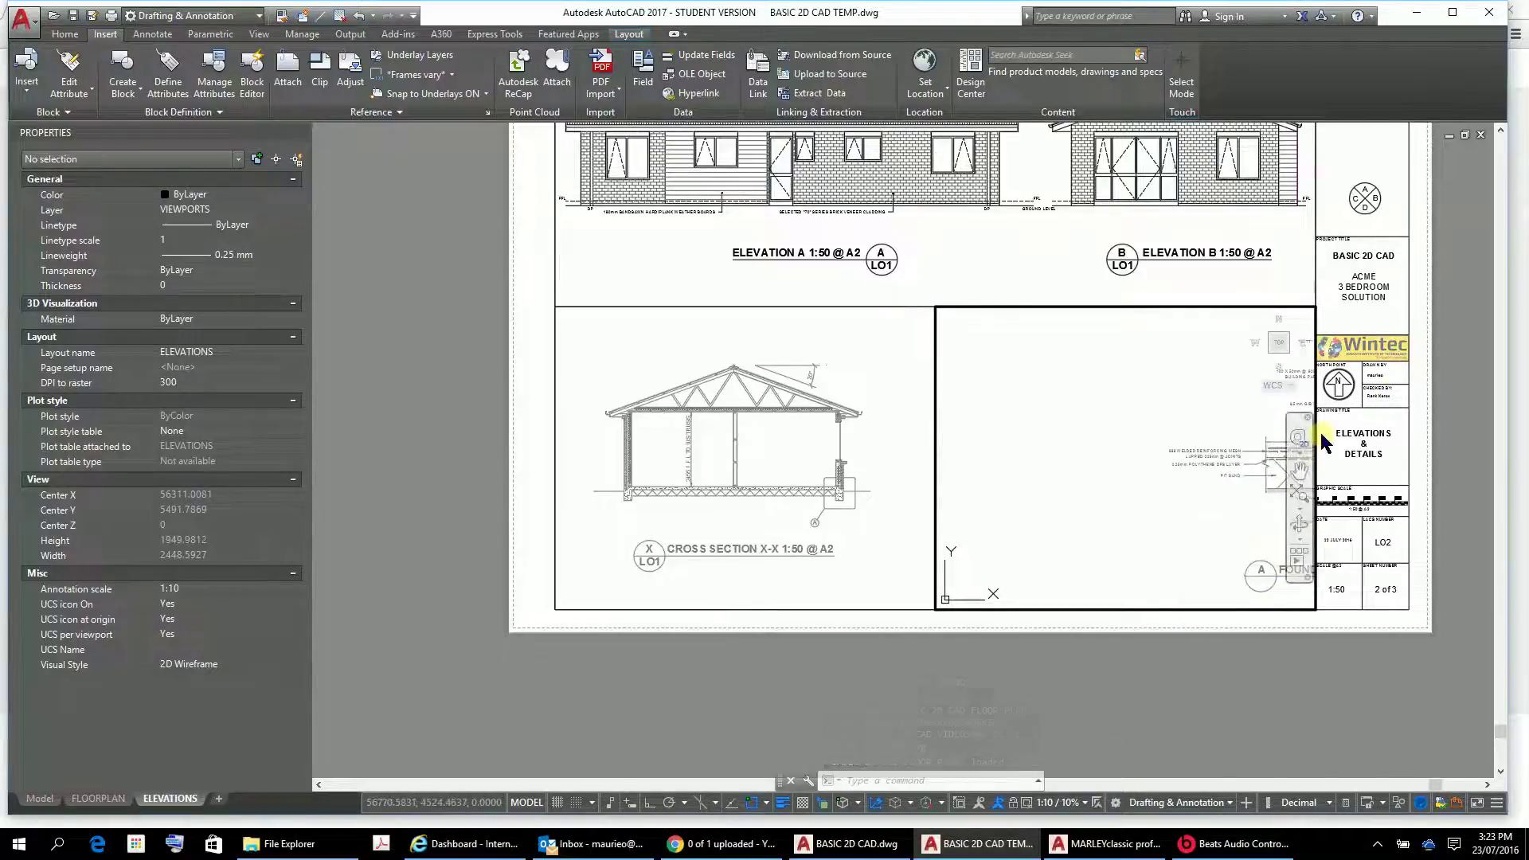
left_click(1298, 475)
left_click_drag(1259, 502, 1030, 490)
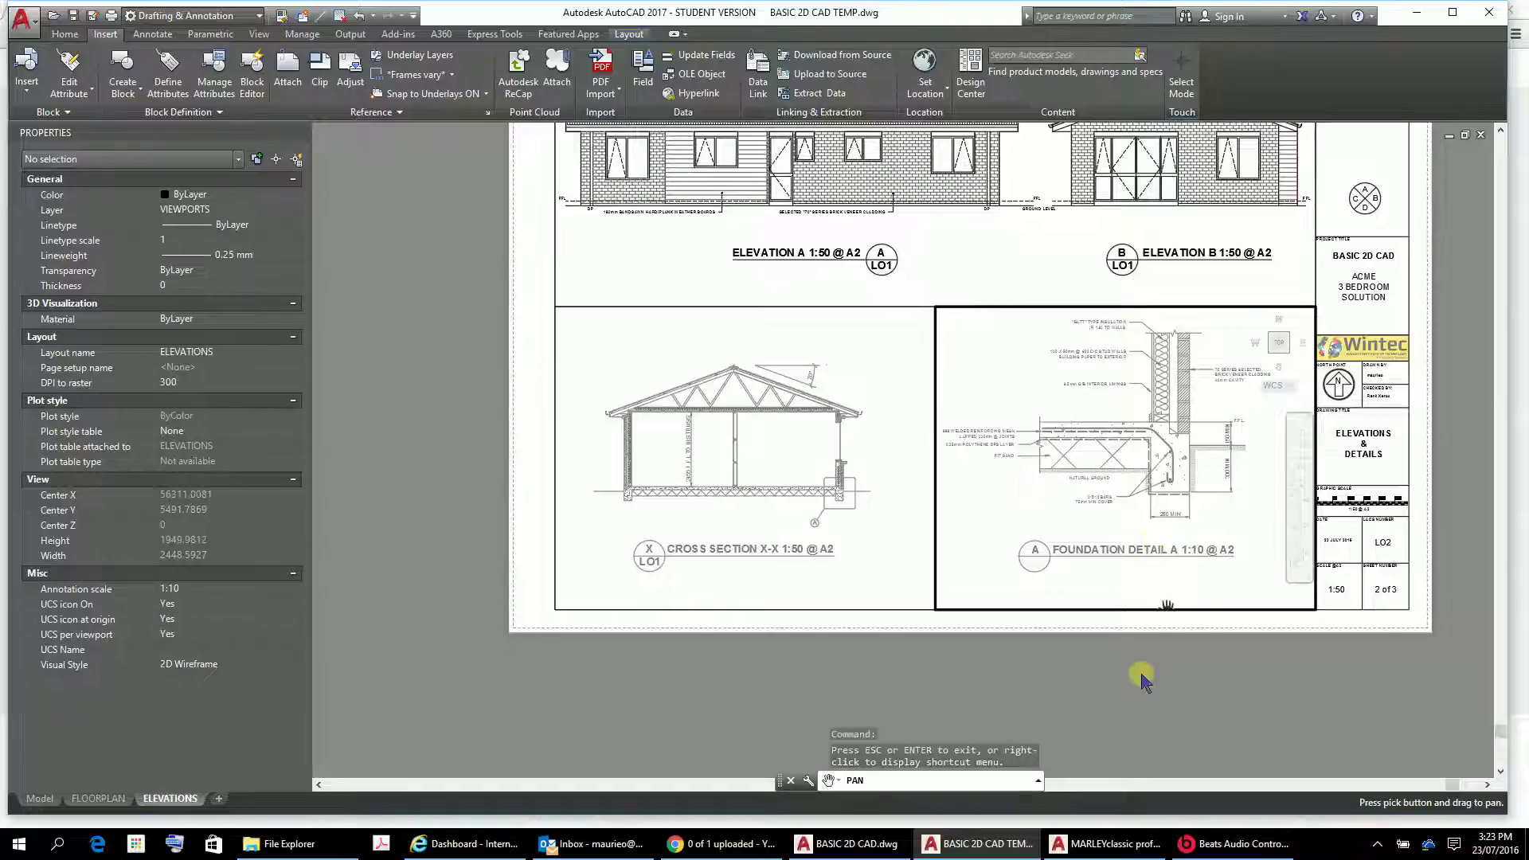
key("Escape")
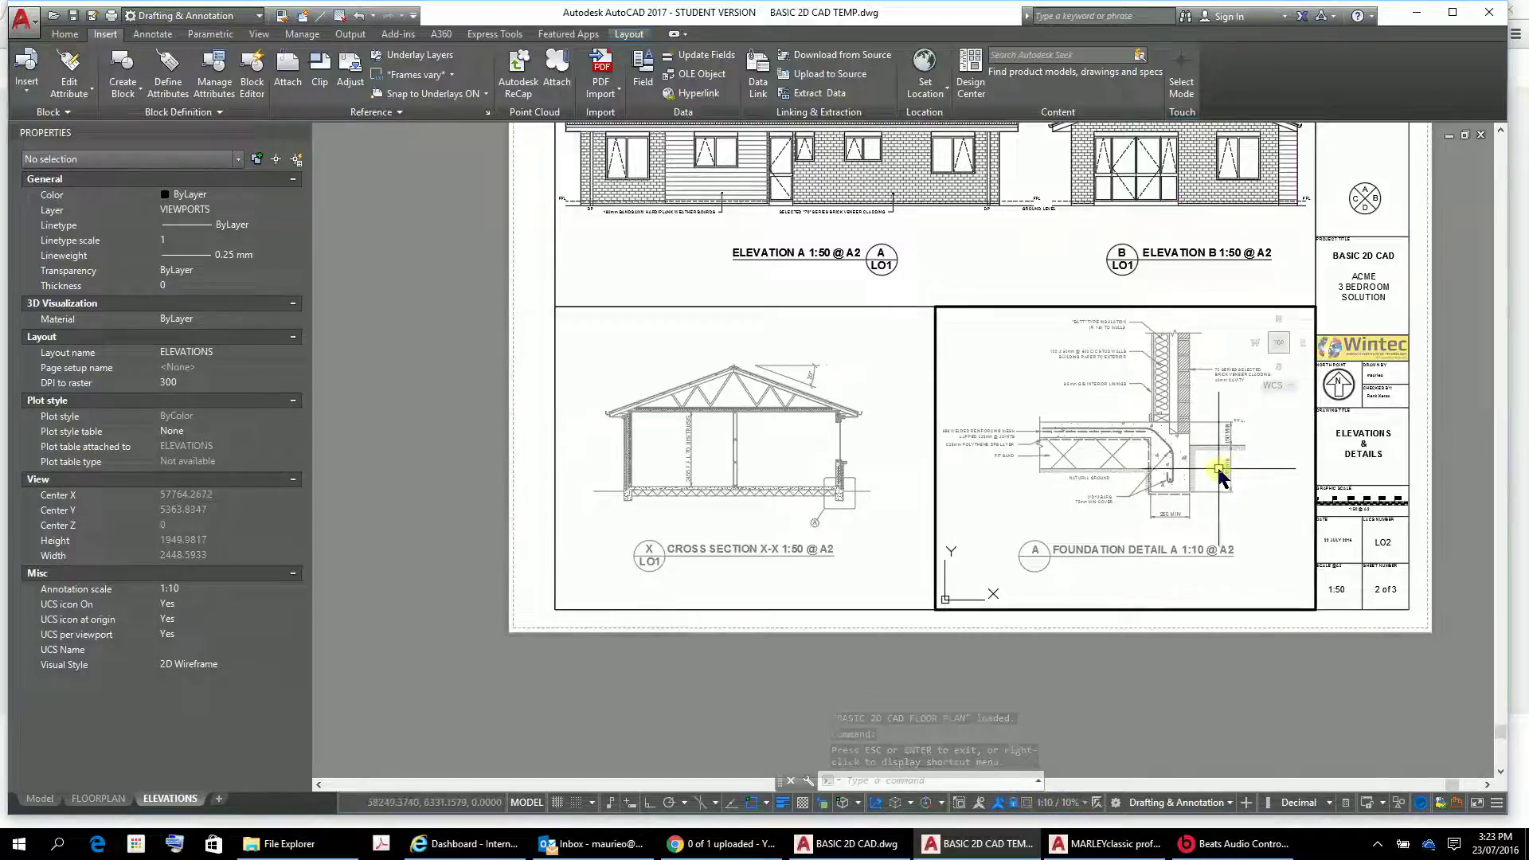
Examine the foundation detail's slab, reinforcing and wall notes together with its dimensions in the lower-right viewport
scroll(1218, 474, "up", 2)
scroll(1218, 473, "up", 3)
scroll(1202, 480, "down", 3)
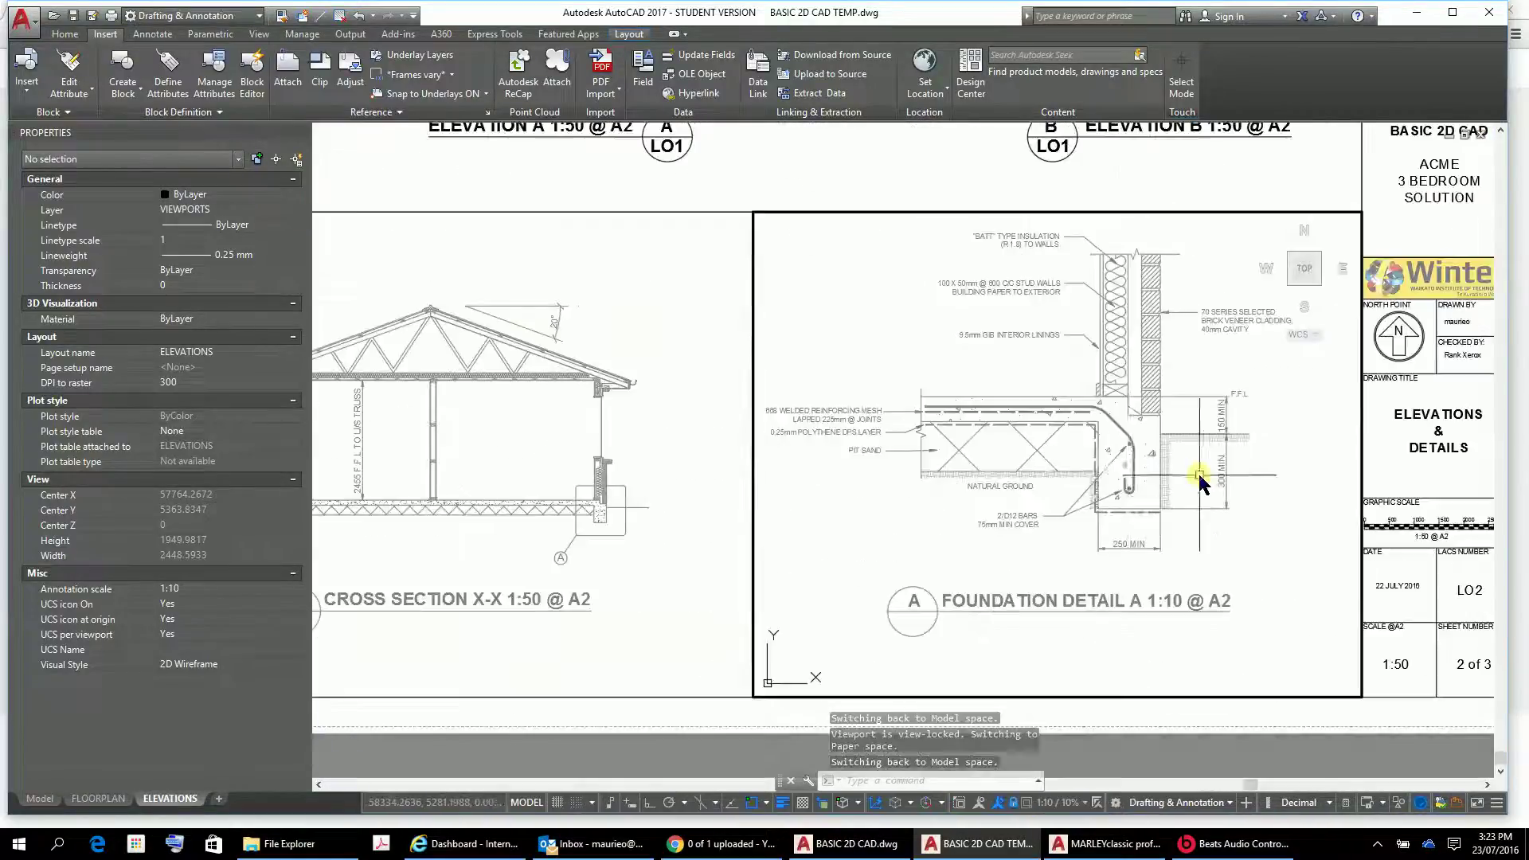
scroll(1035, 446, "up", 5)
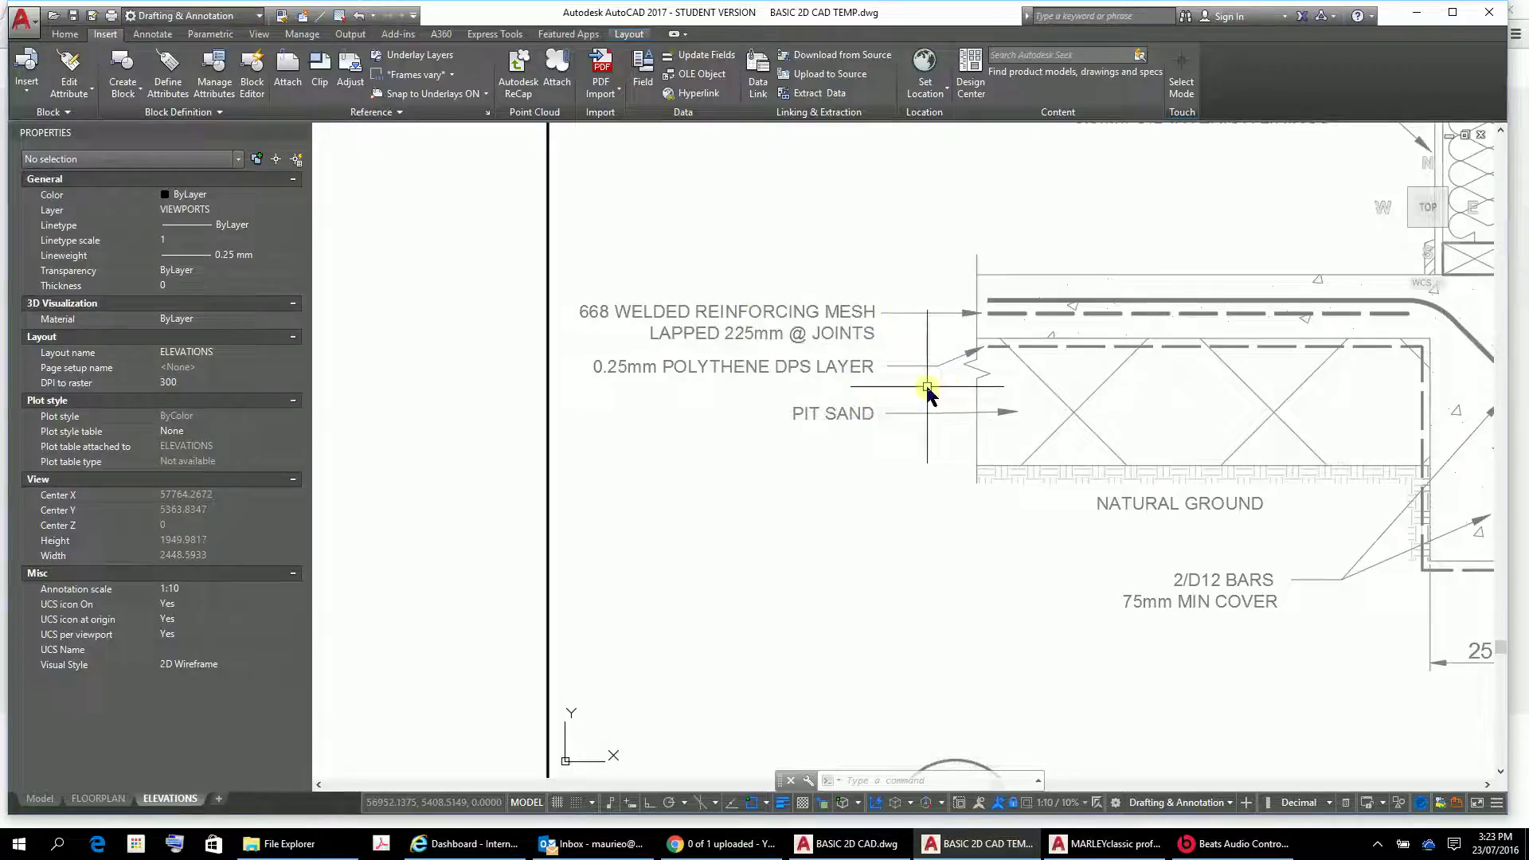
scroll(948, 468, "down", 5)
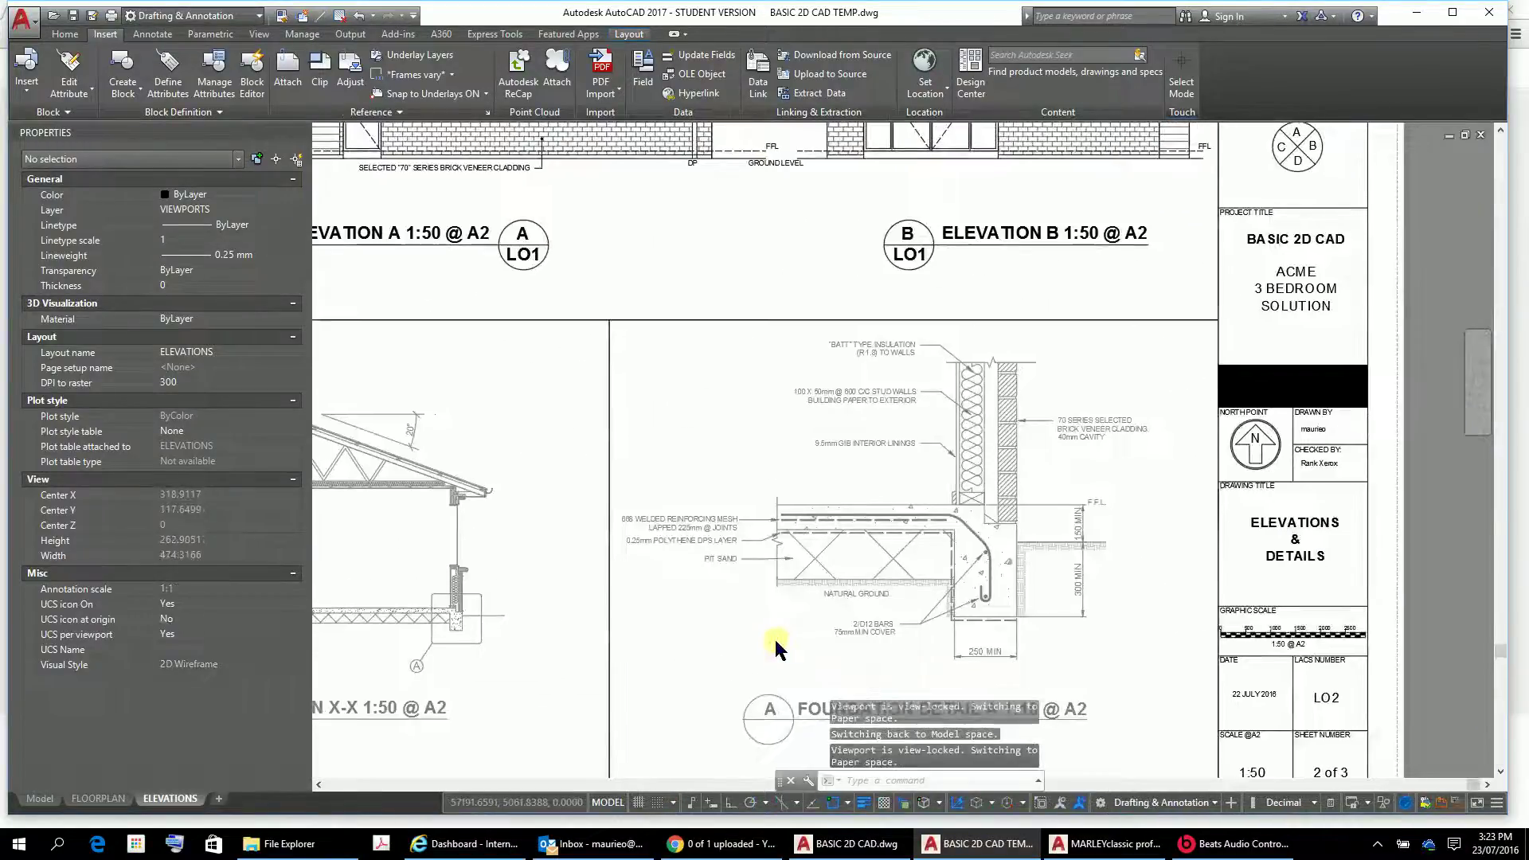
double_click(784, 643)
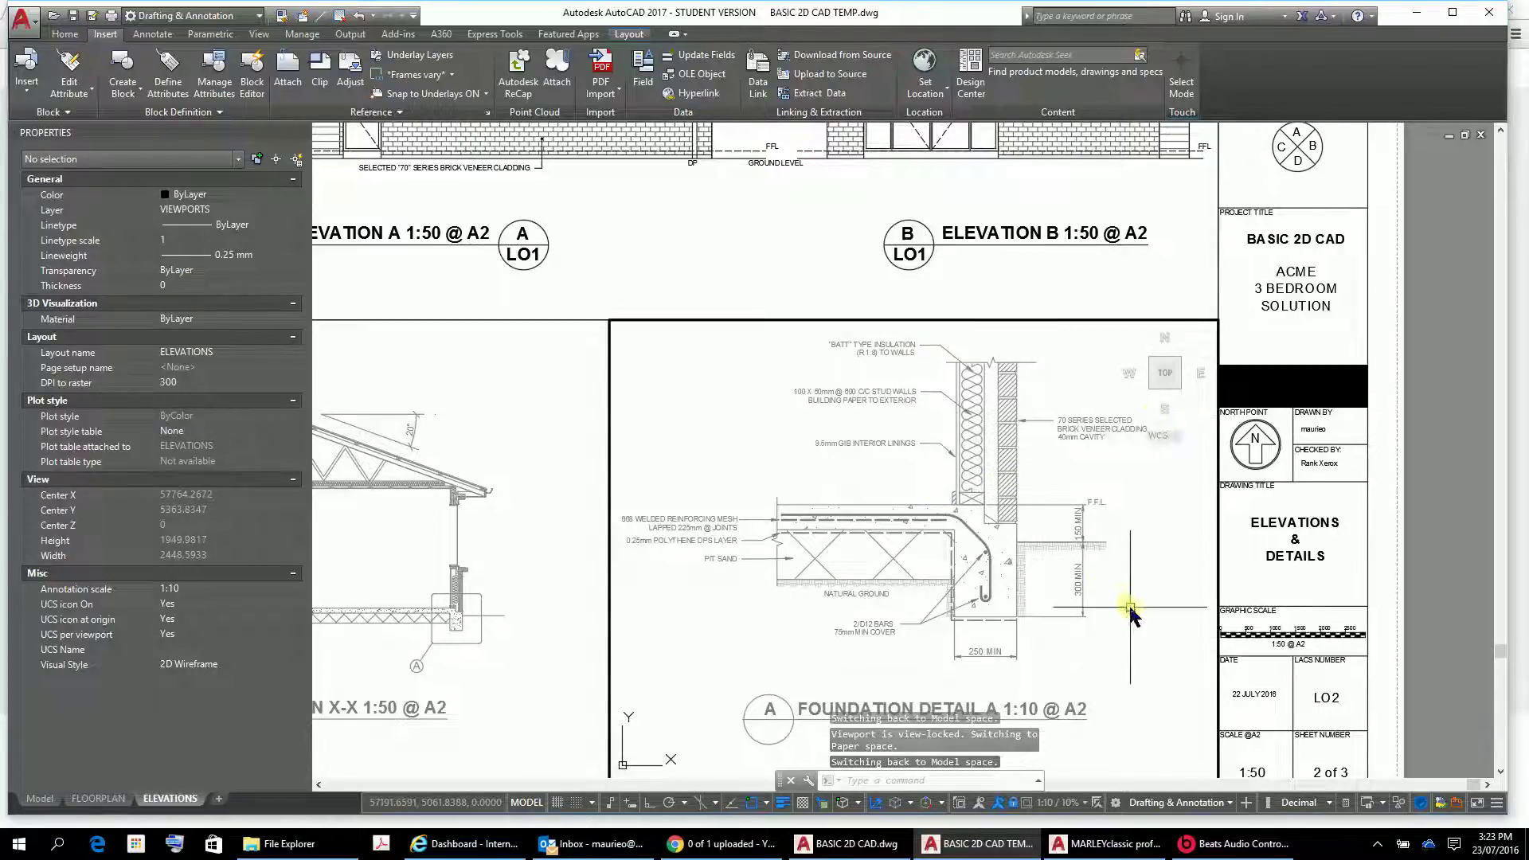
scroll(1115, 541, "up", 4)
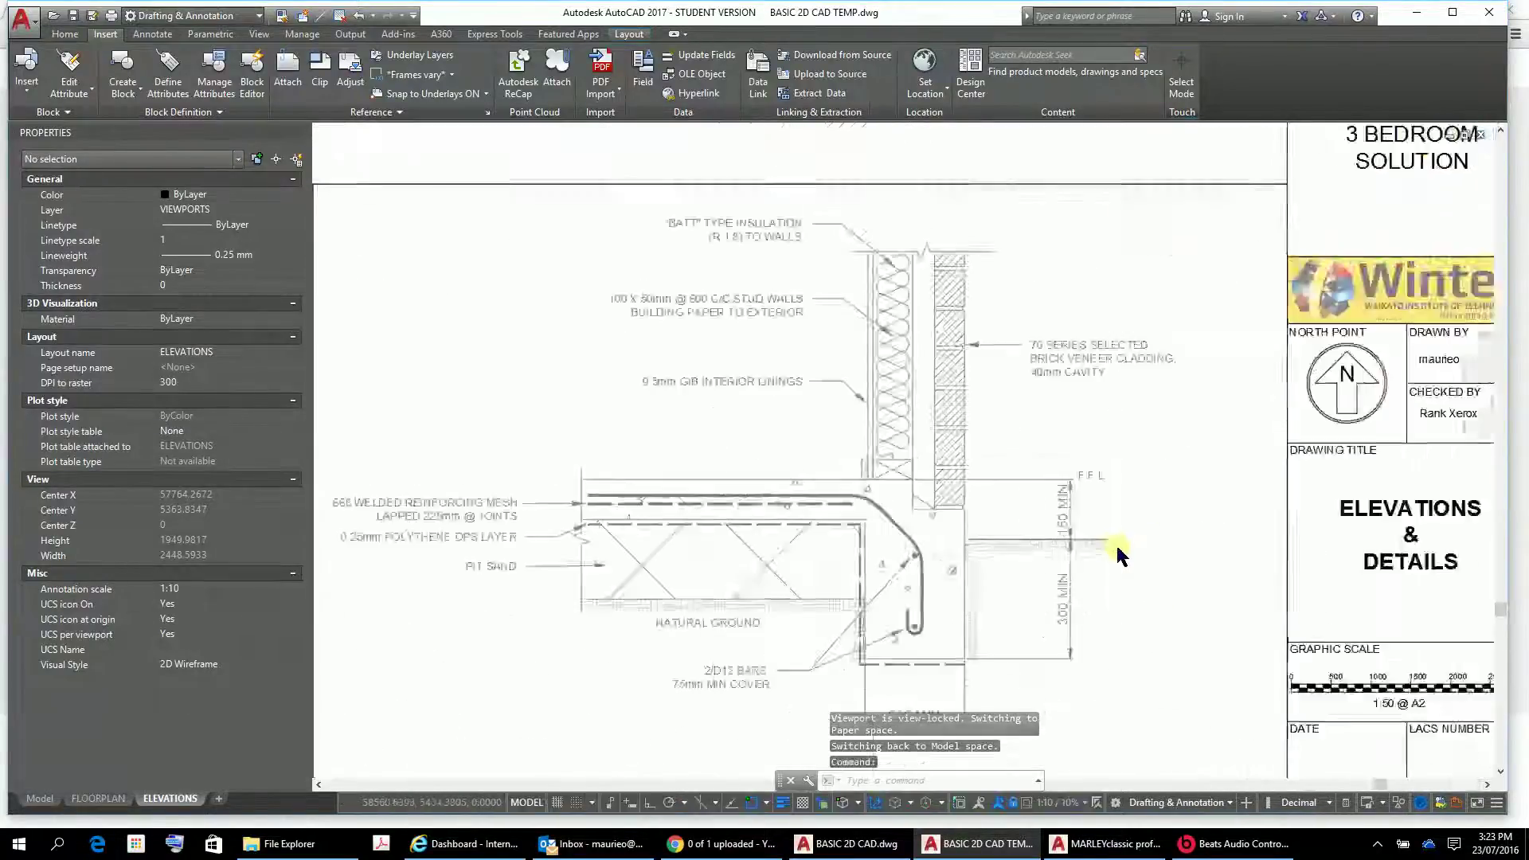
scroll(1118, 550, "down", 5)
middle_click_drag(1125, 510, 1119, 430)
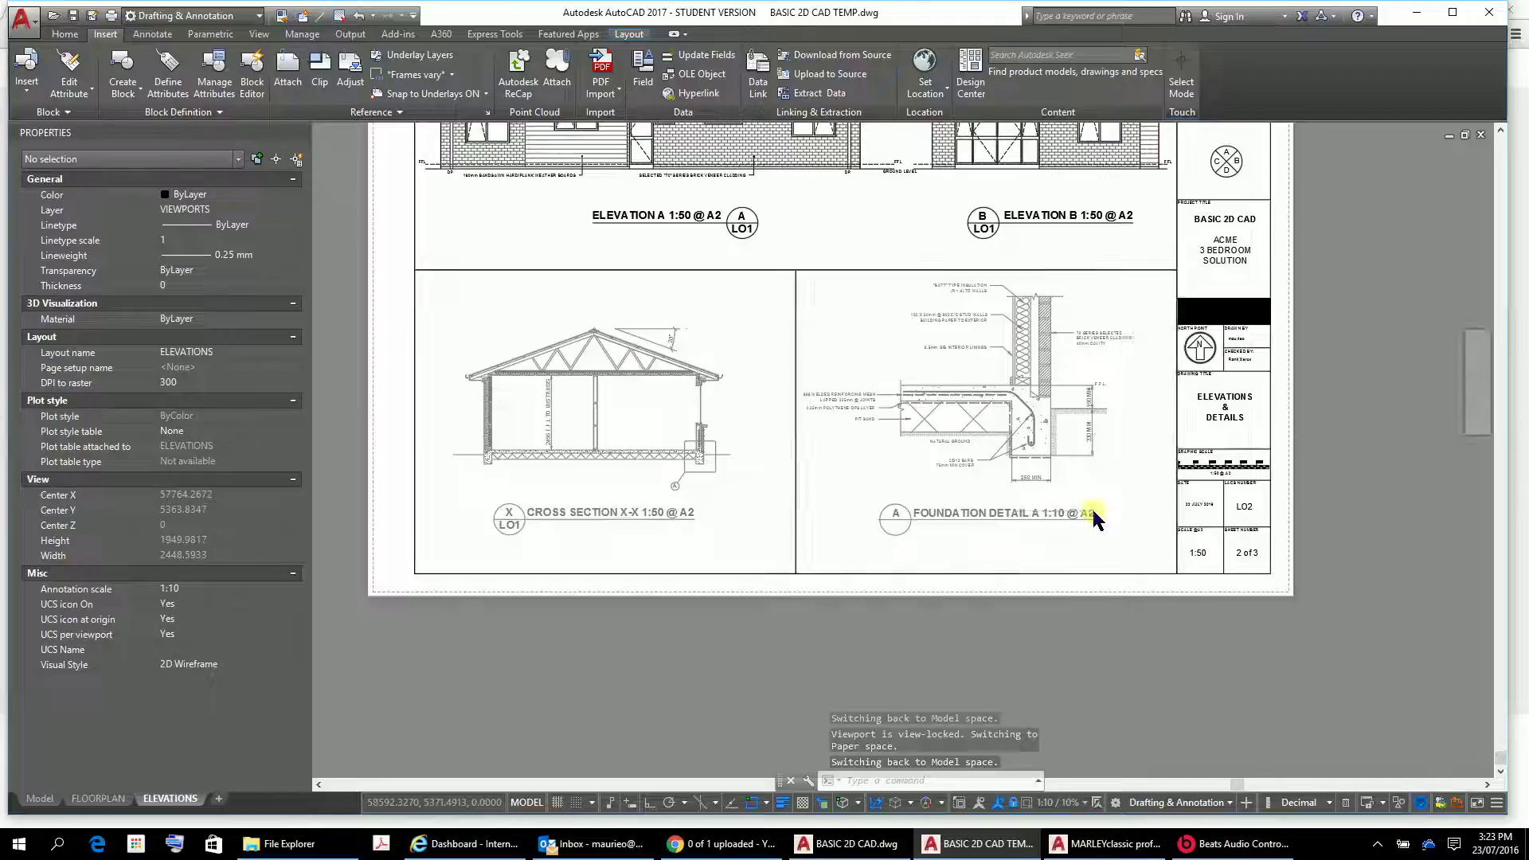
Examine the foundation detail's title, scale note and footing bars beside the cross section's detail A callout
scroll(1093, 518, "up", 2)
middle_click_drag(1094, 517, 1301, 518)
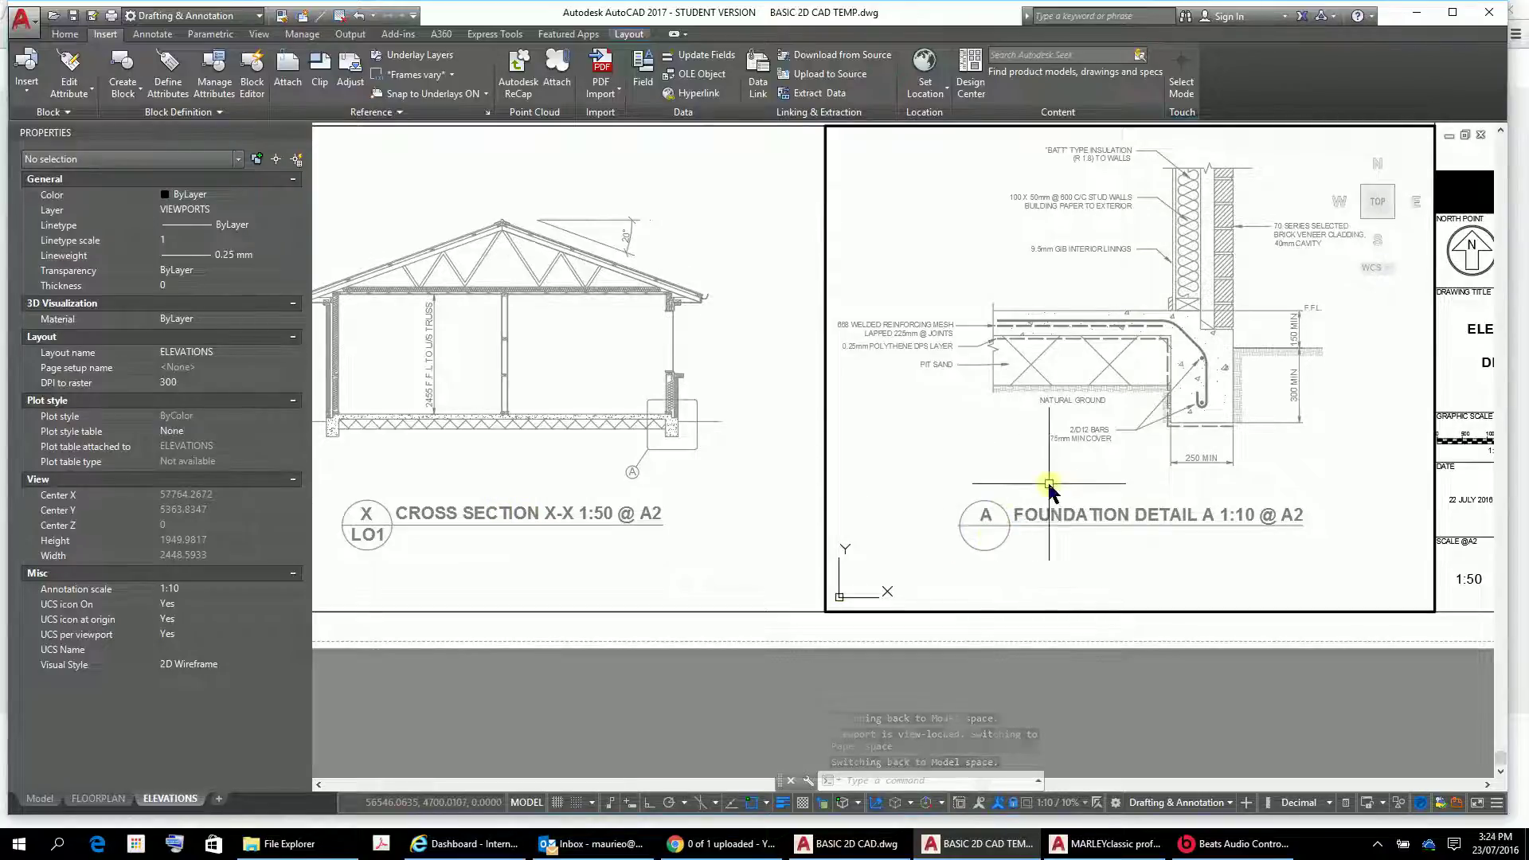
scroll(1210, 445, "down", 3)
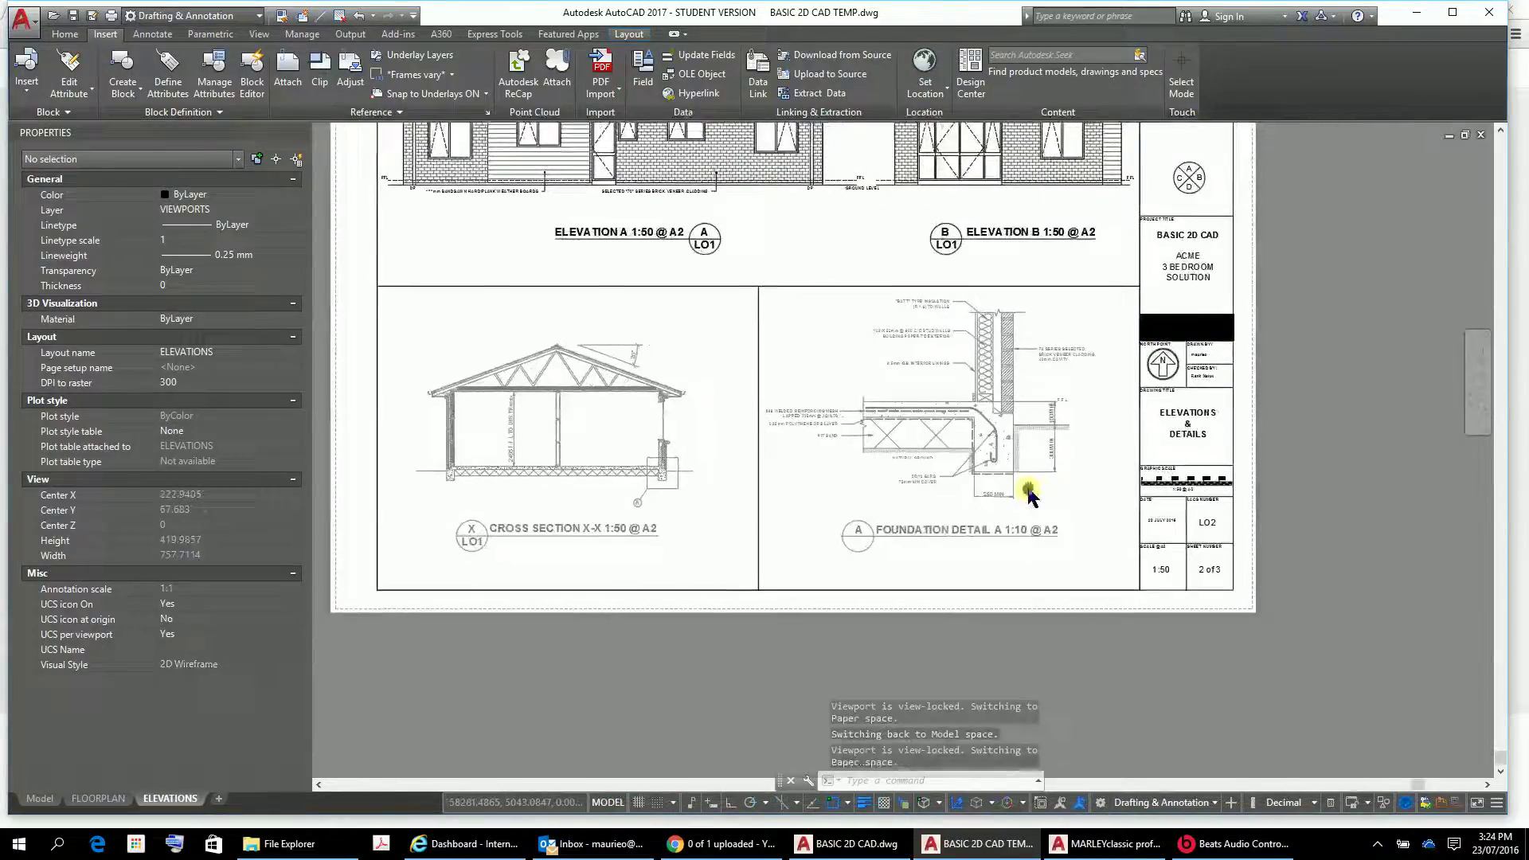
middle_click_drag(1062, 474, 1075, 546)
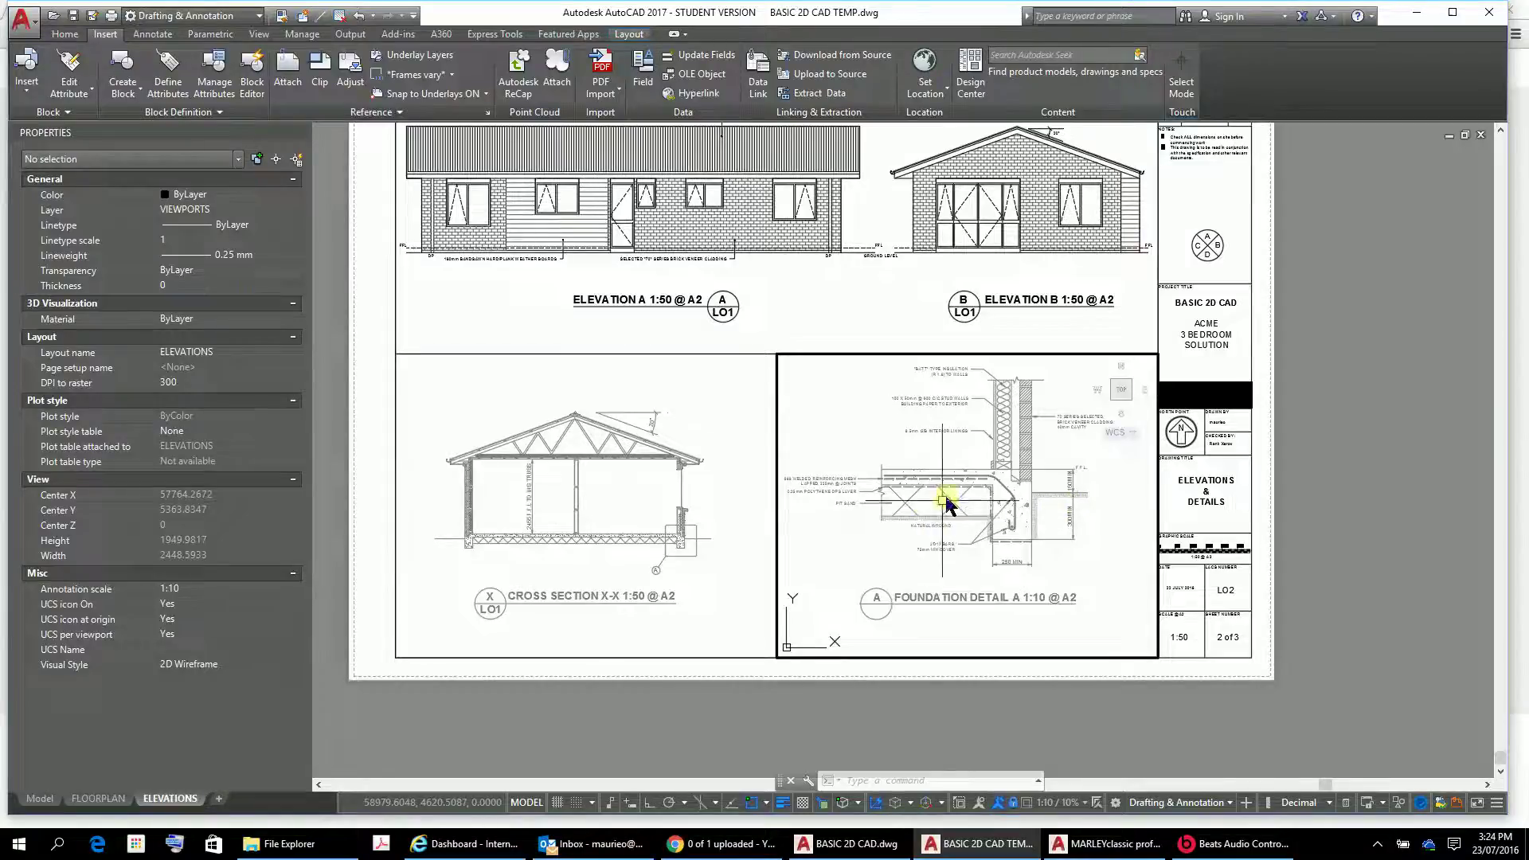
scroll(947, 499, "up", 6)
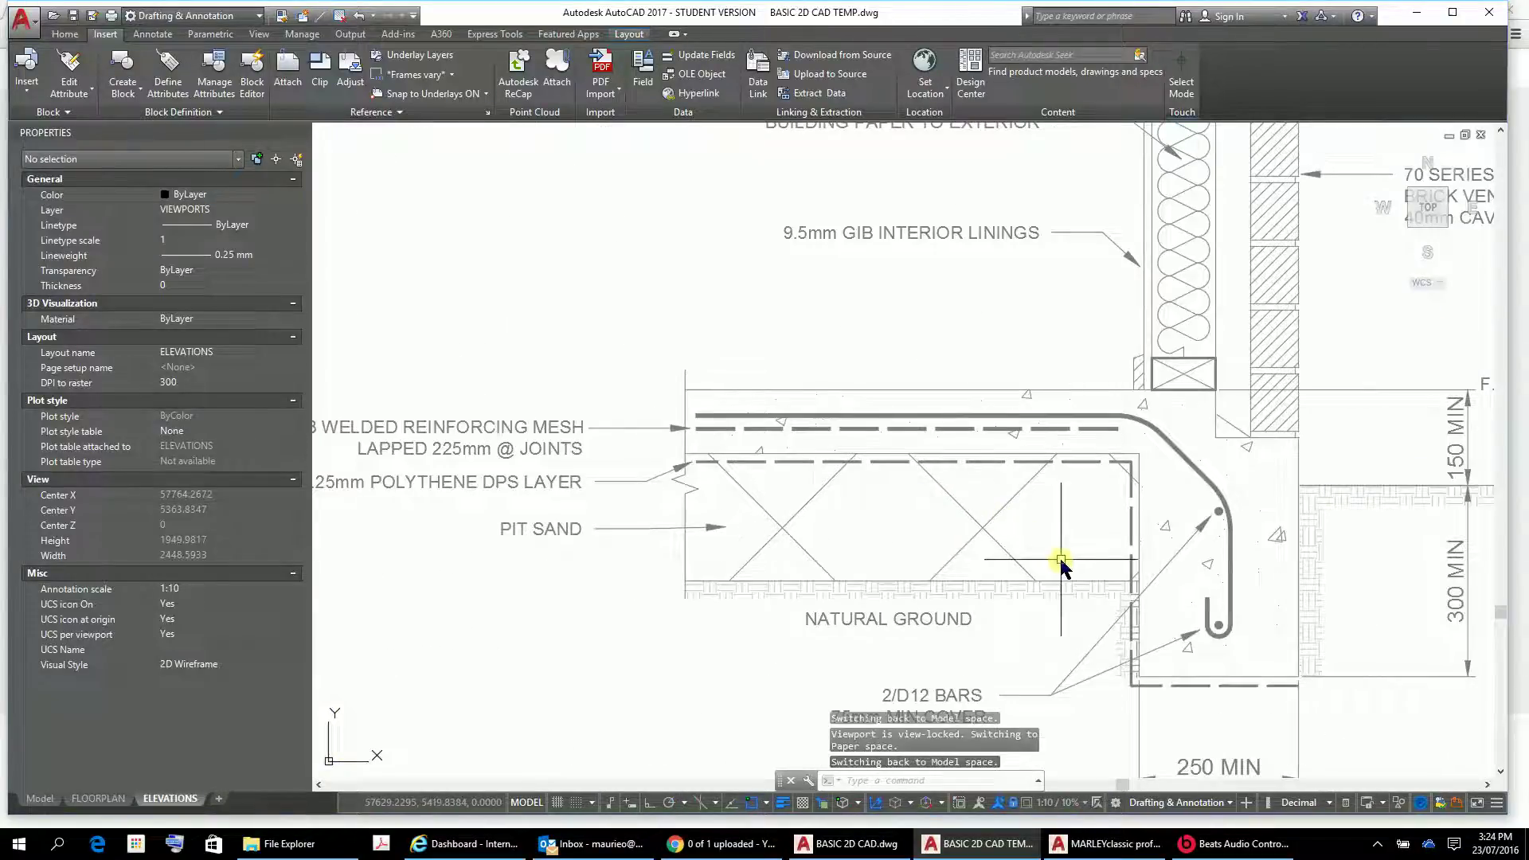
scroll(1059, 557, "down", 4)
scroll(1059, 557, "up", 1)
middle_click_drag(1076, 602, 971, 434)
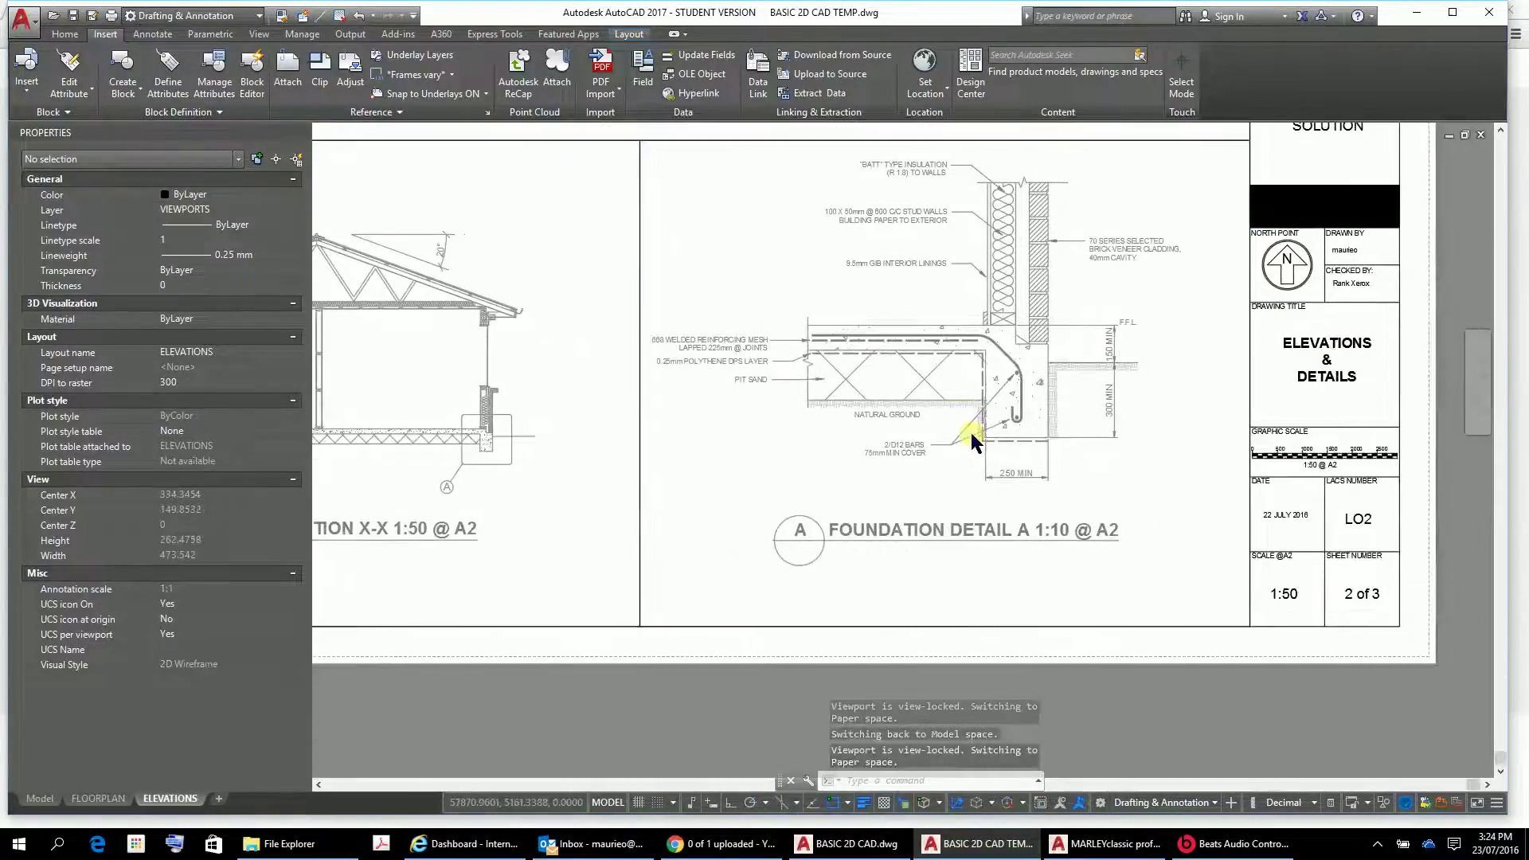
scroll(1013, 500, "up", 5)
scroll(1013, 501, "down", 2)
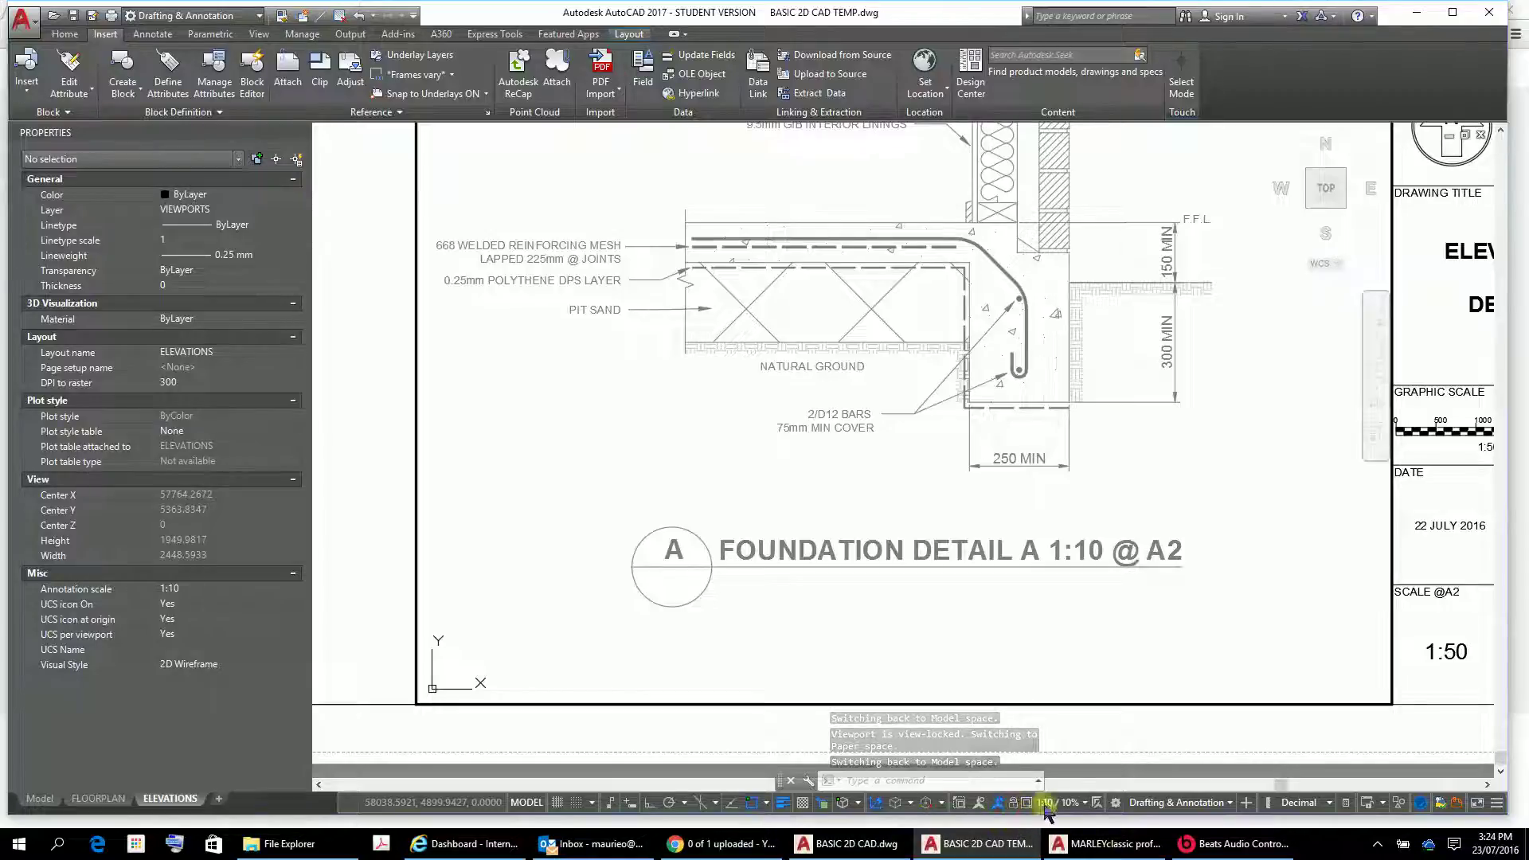
Change the foundation detail viewport's scale to 1:8 and set it back to 1:10
left_click(1067, 803)
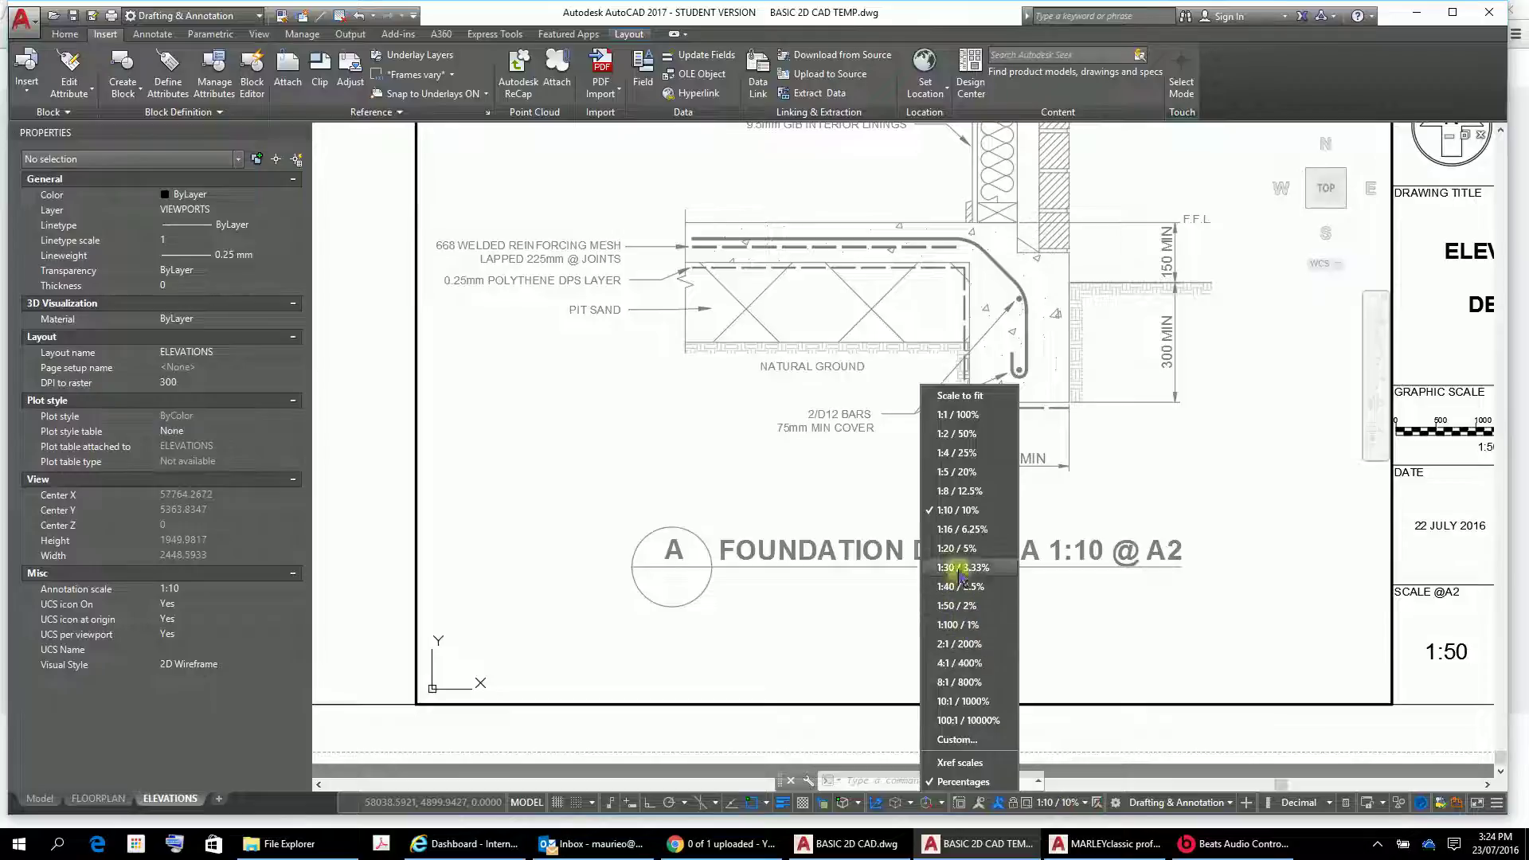
left_click(965, 515)
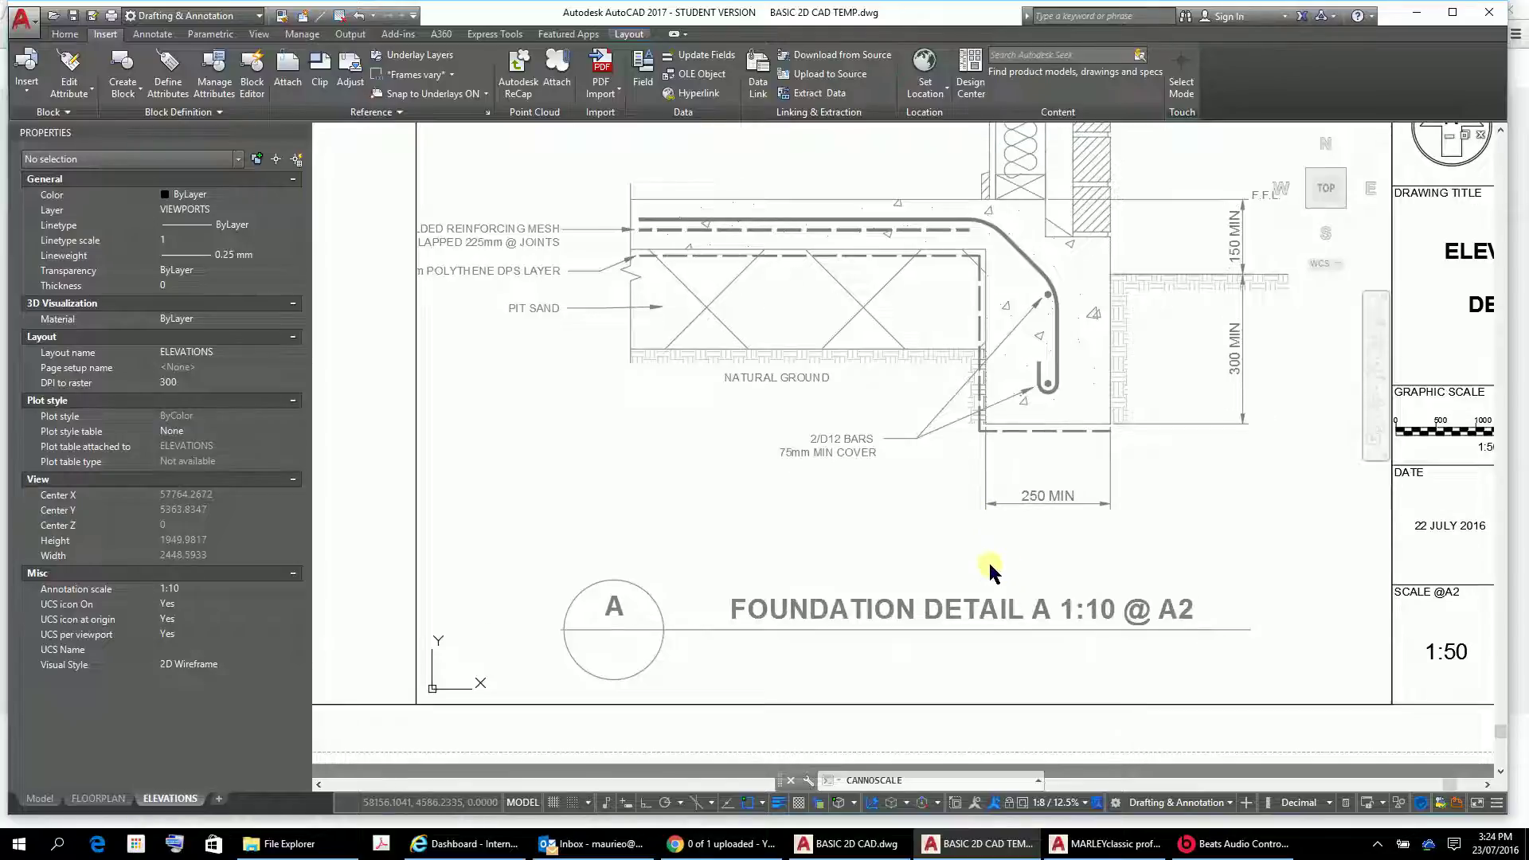
left_click(1085, 804)
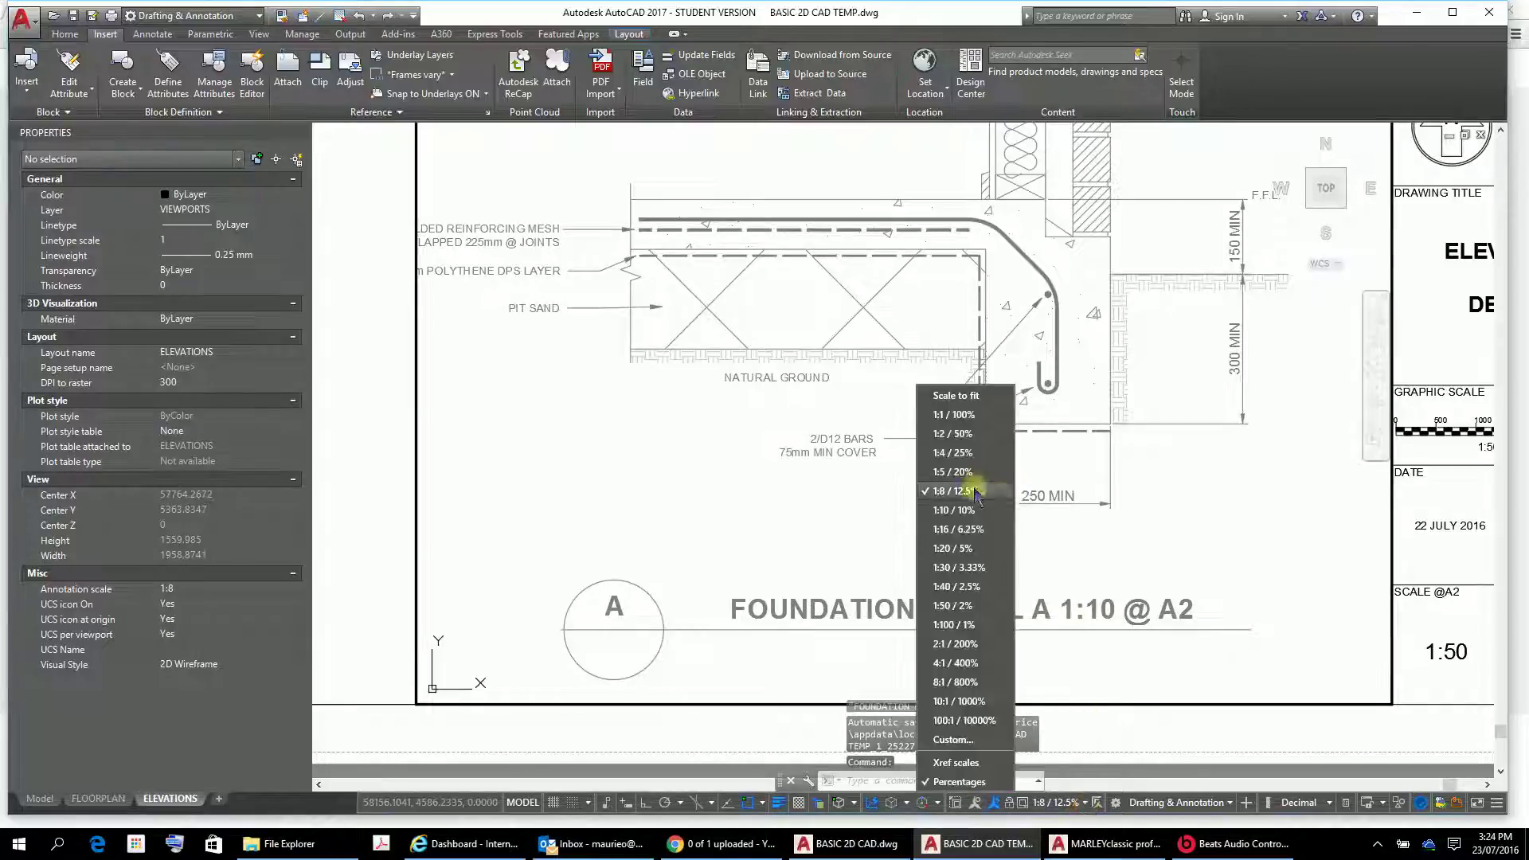
left_click(955, 510)
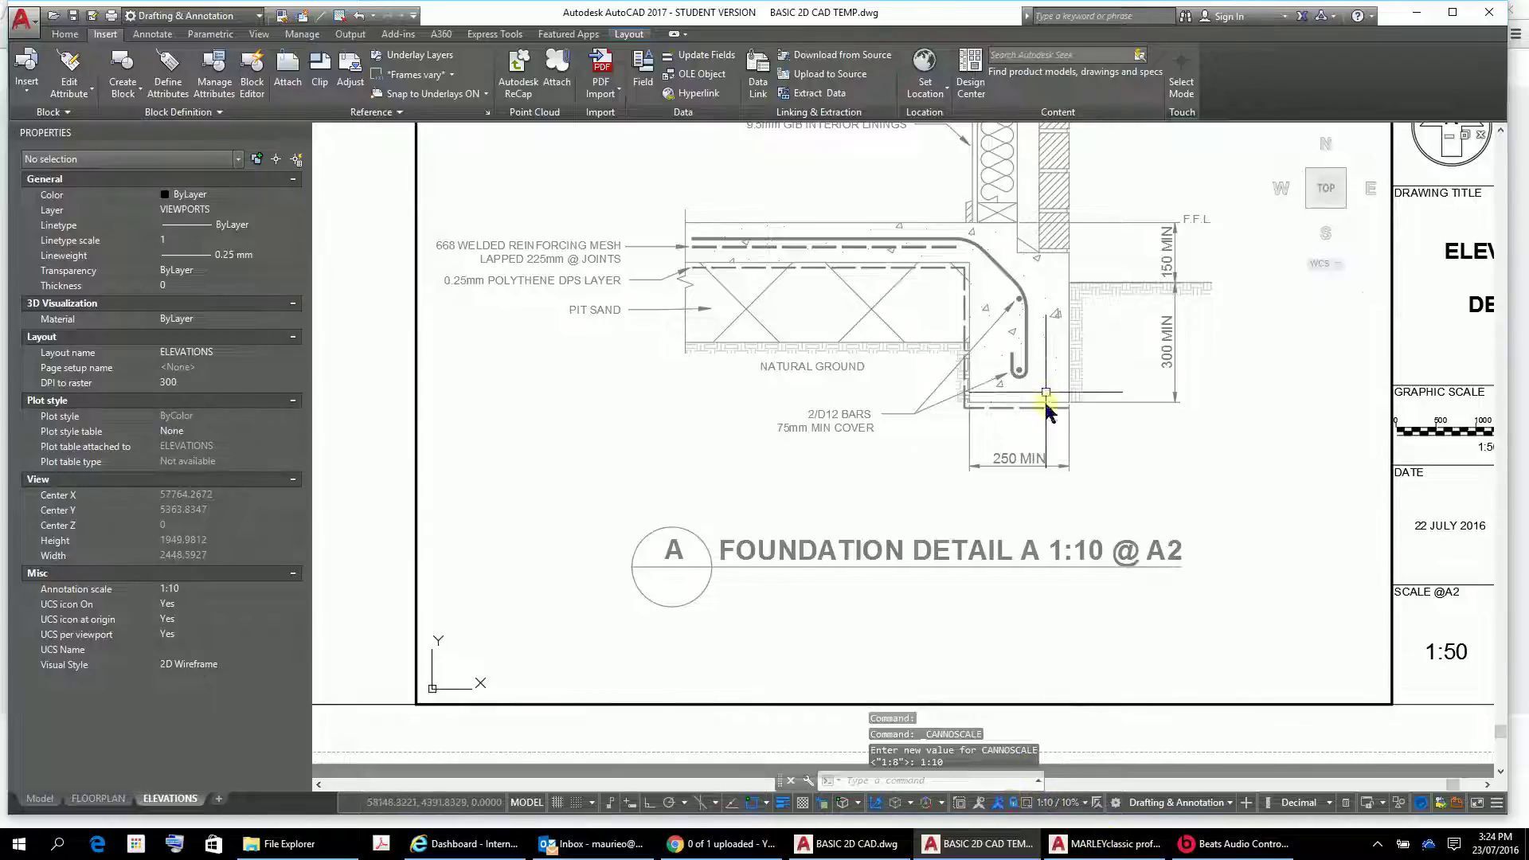
Review the ELEVATIONS sheet's arrangement of elevations, cross section and foundation detail
scroll(1045, 390, "down", 6)
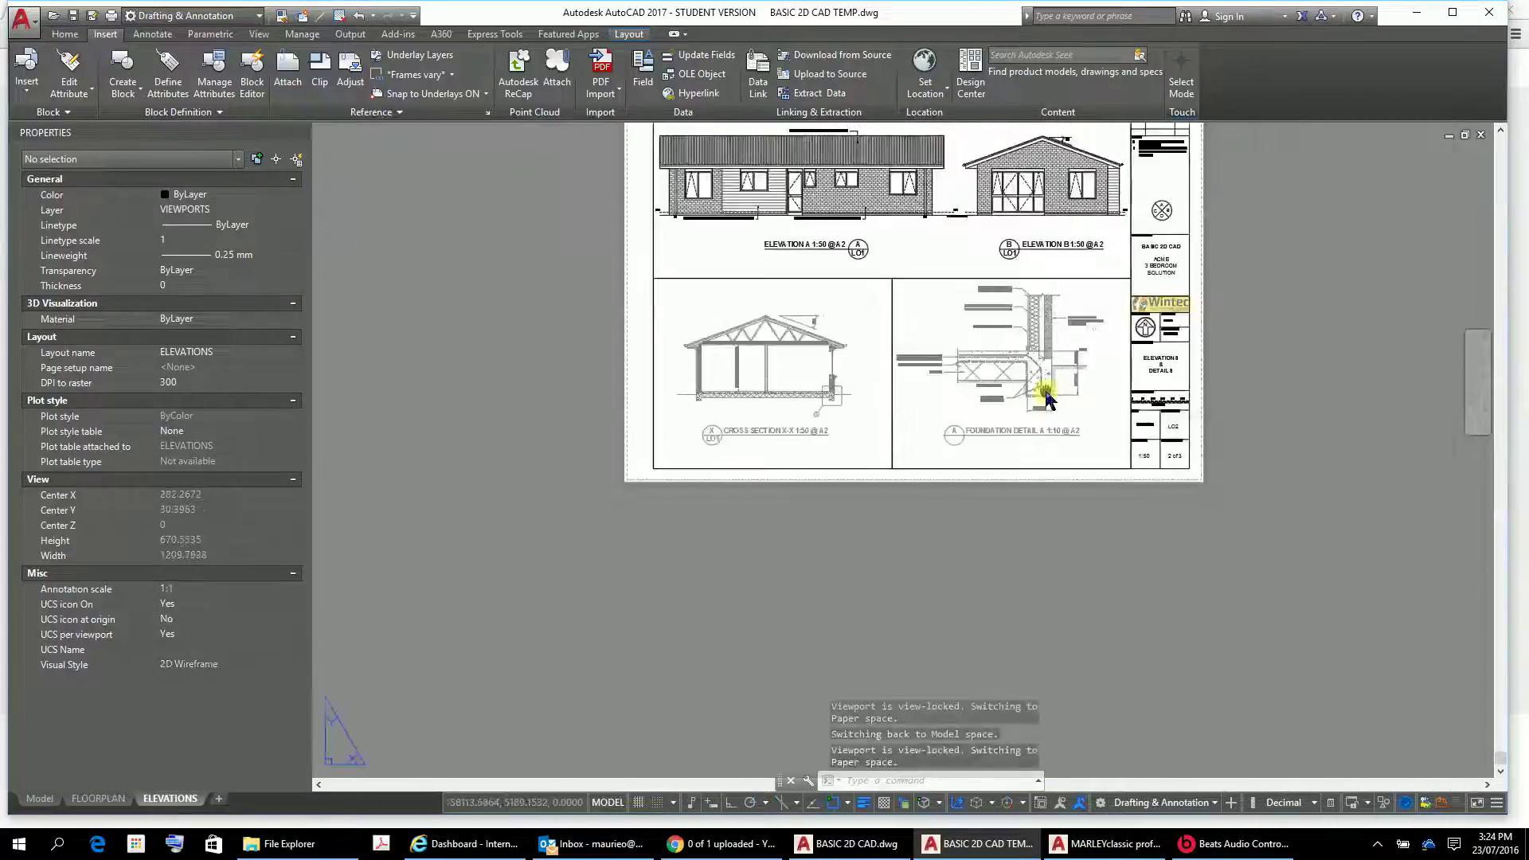
scroll(1191, 465, "up", 5)
scroll(1200, 471, "down", 3)
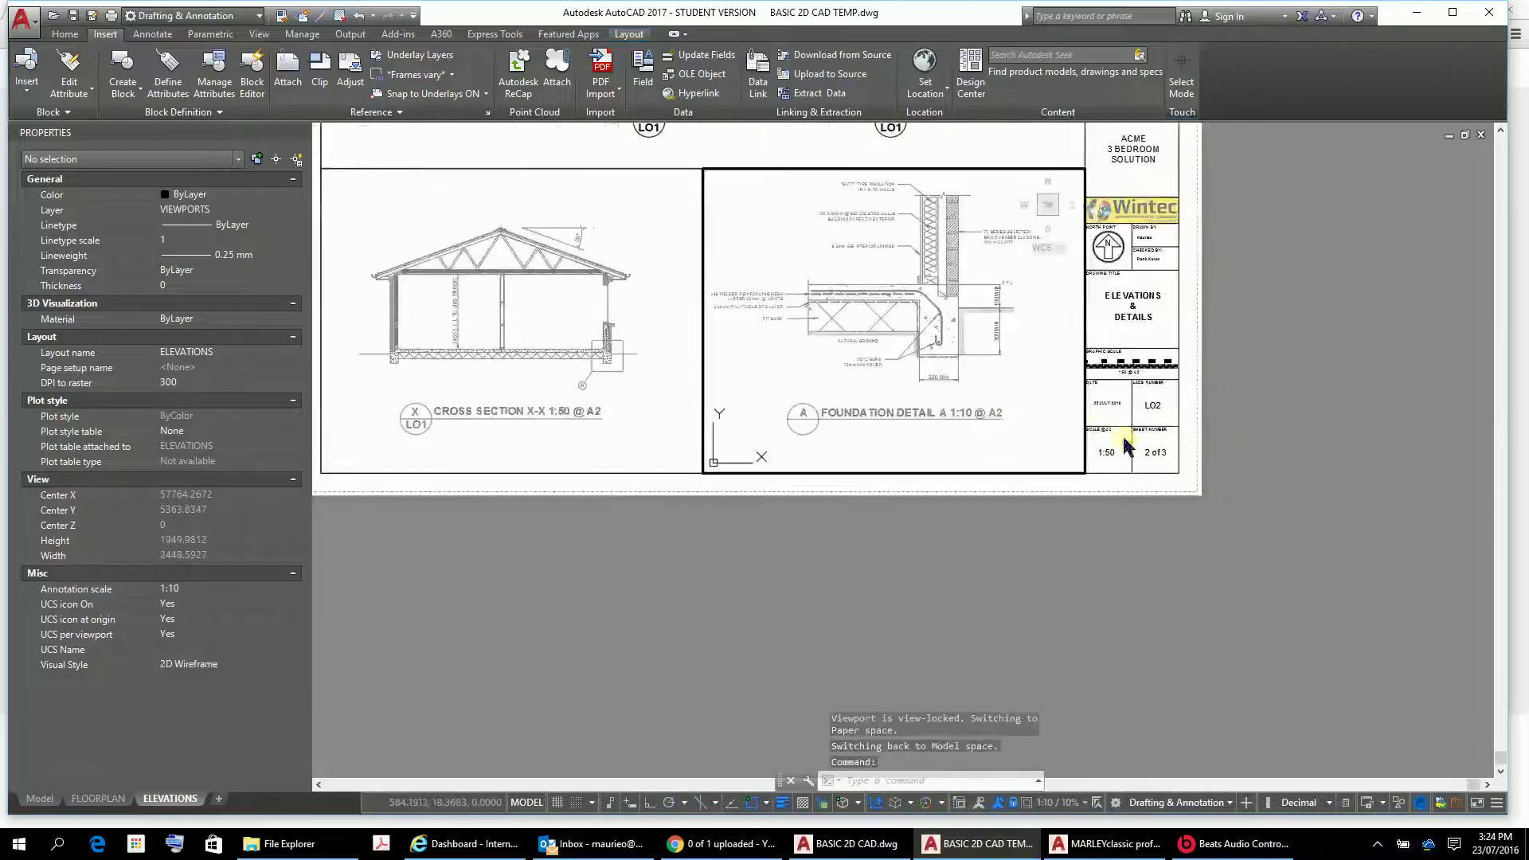
middle_click_drag(1005, 410, 1121, 629)
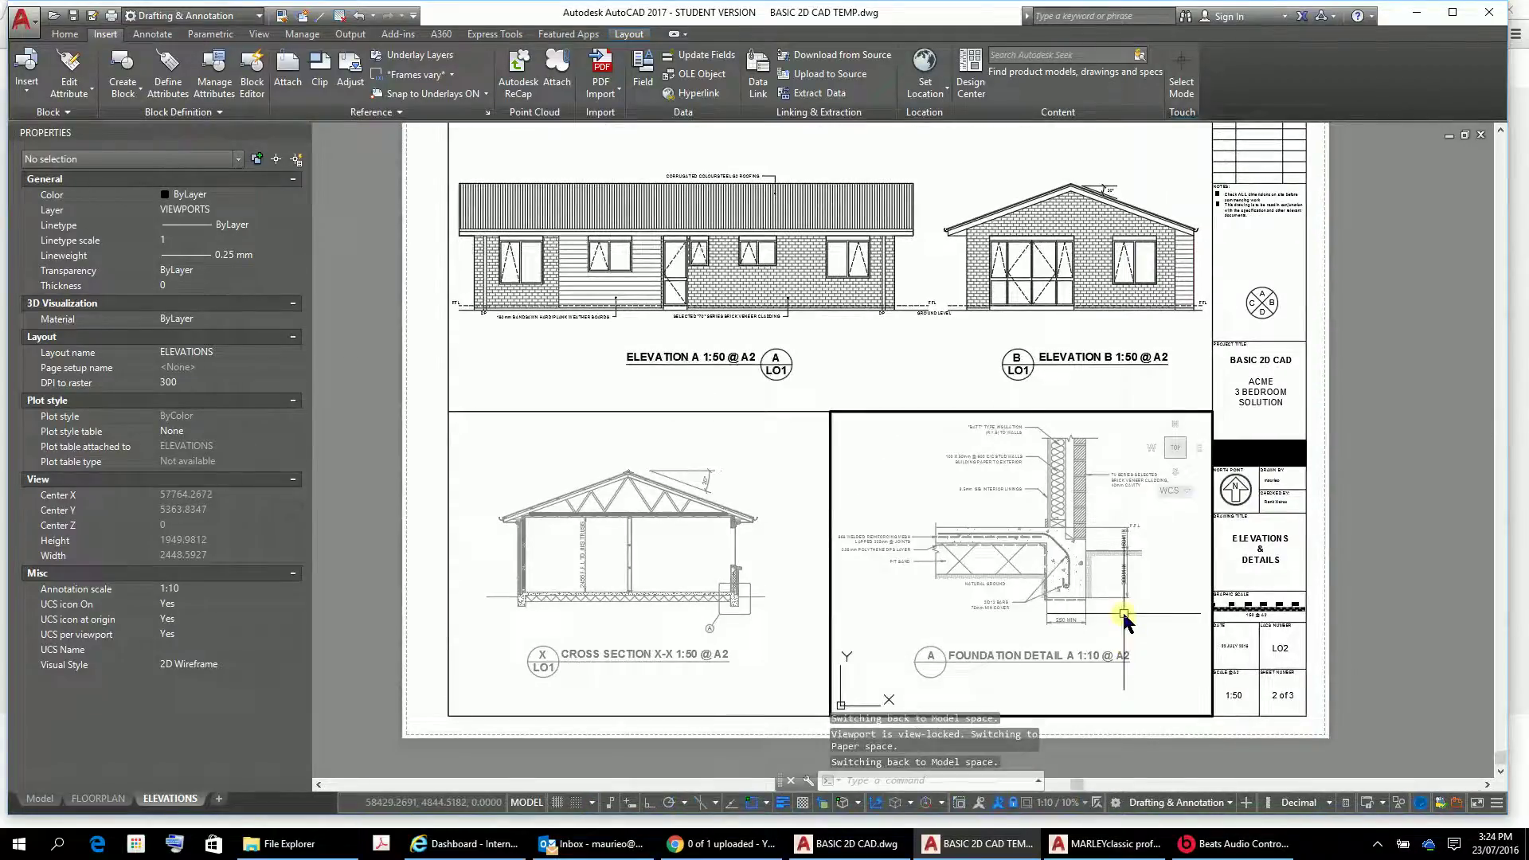
scroll(1121, 611, "down", 3)
scroll(1044, 592, "down", 1)
scroll(1029, 603, "up", 2)
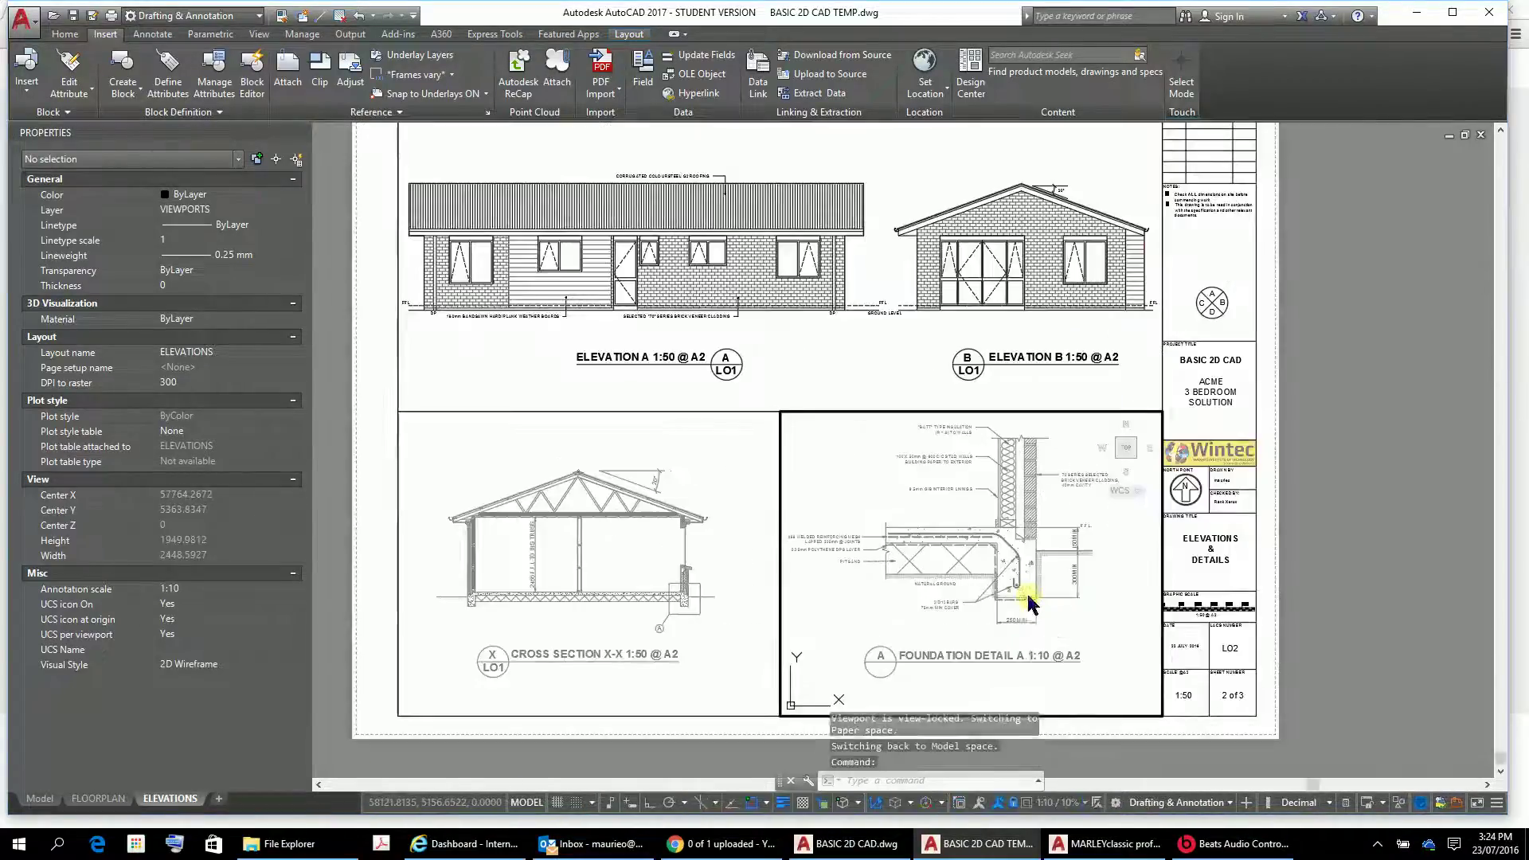
middle_click_drag(990, 607, 996, 562)
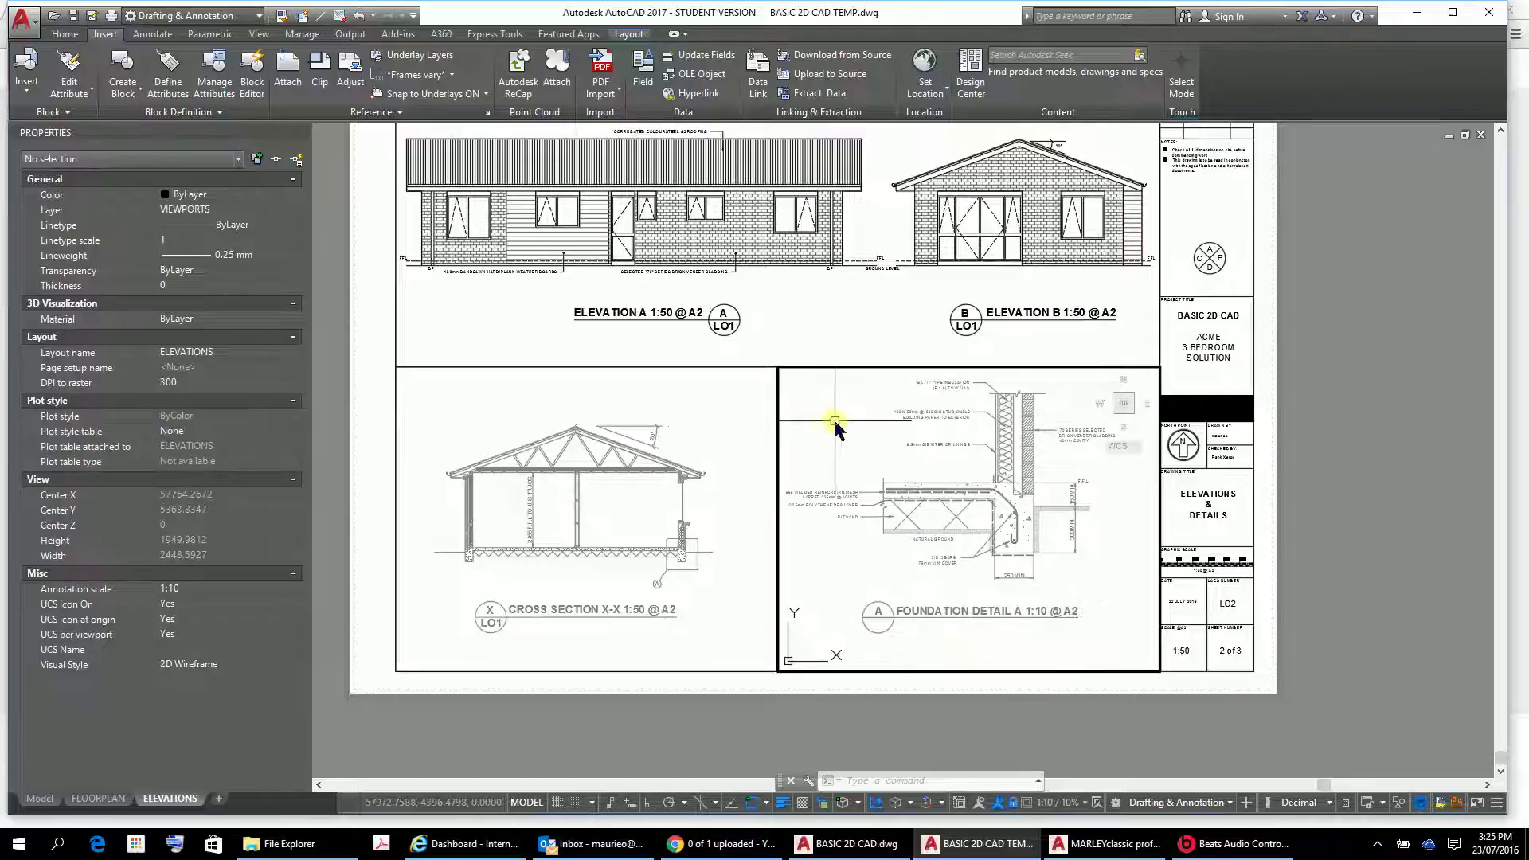
scroll(847, 450, "down", 2)
scroll(847, 450, "up", 3)
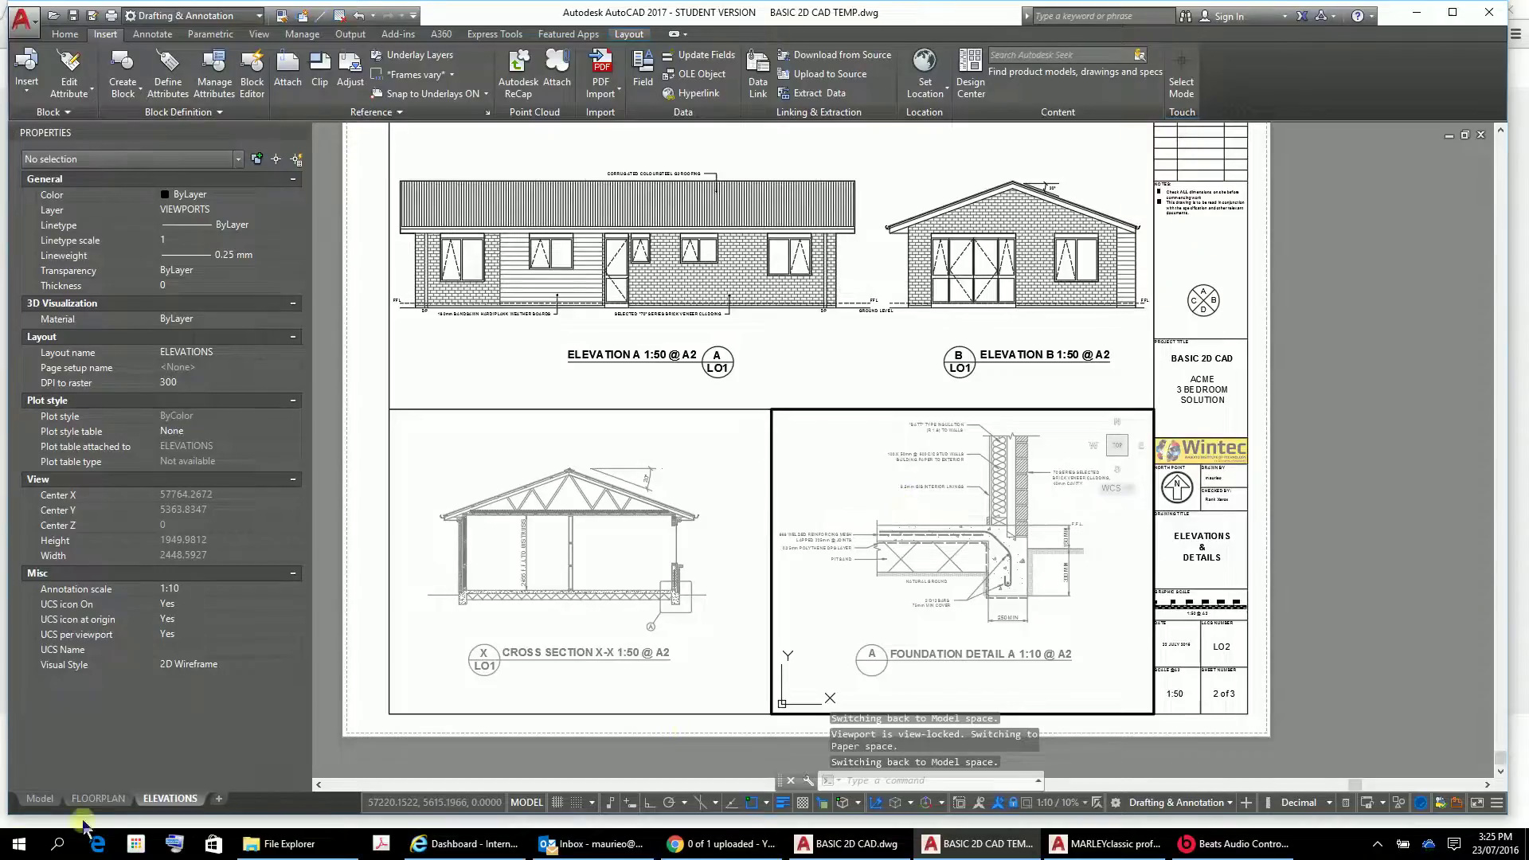
Review the whole FLOORPLAN layout and return to the ELEVATIONS layout
left_click(98, 799)
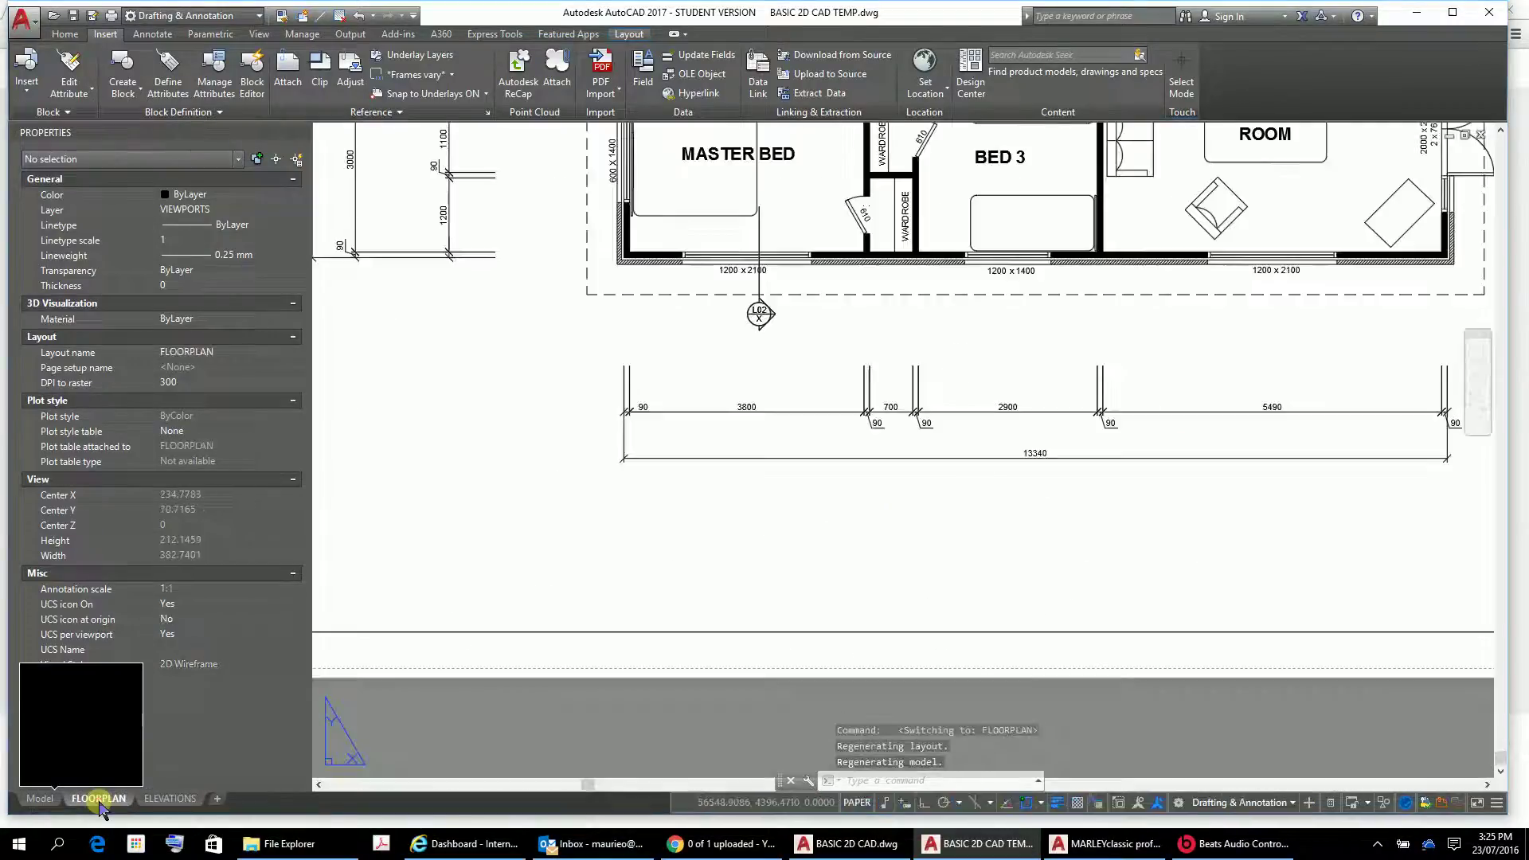
scroll(874, 526, "down", 4)
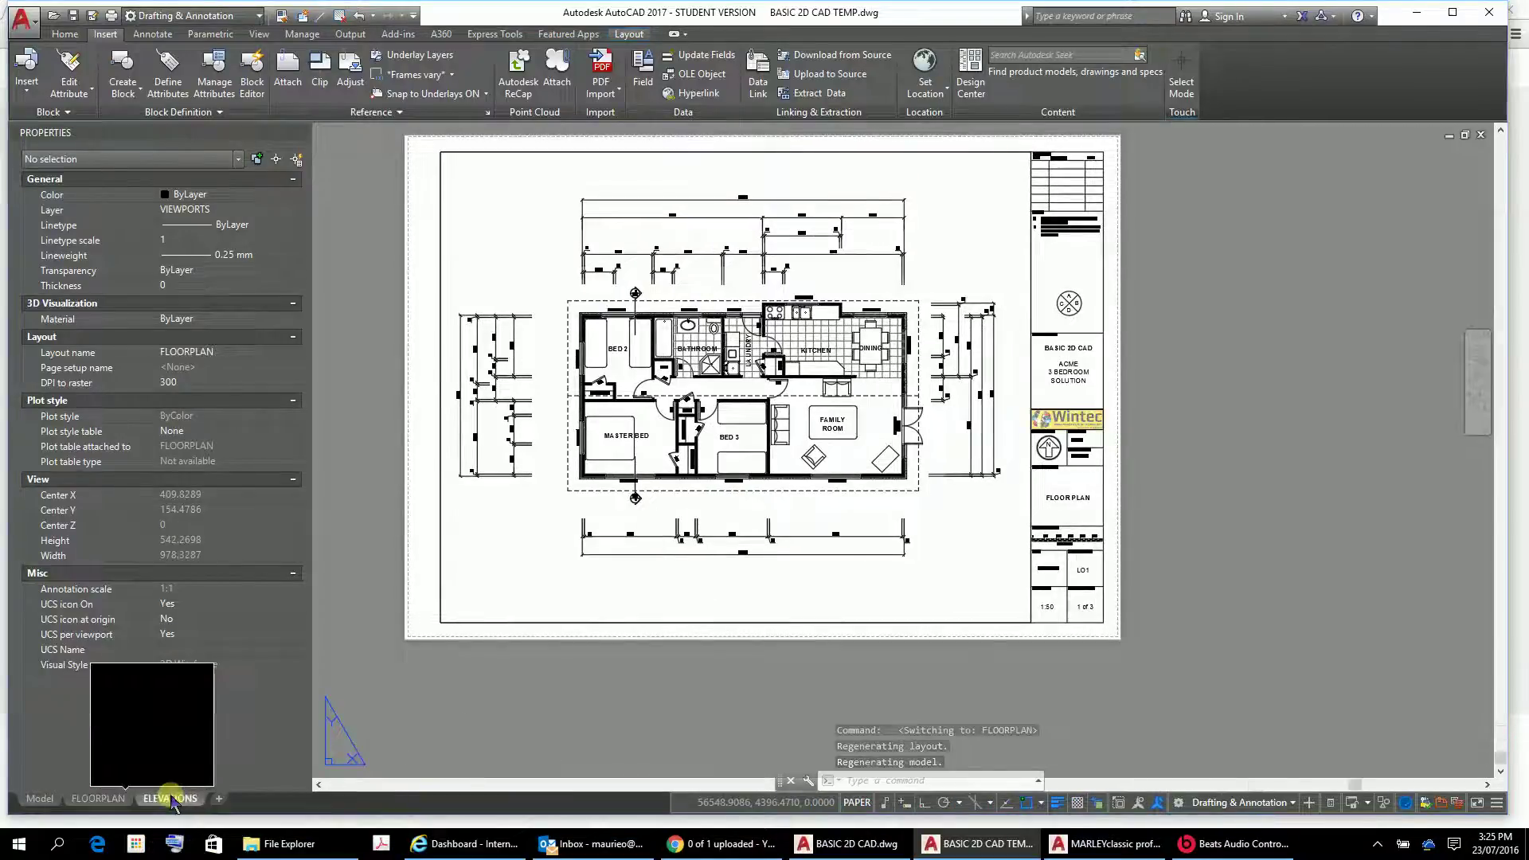
left_click(169, 798)
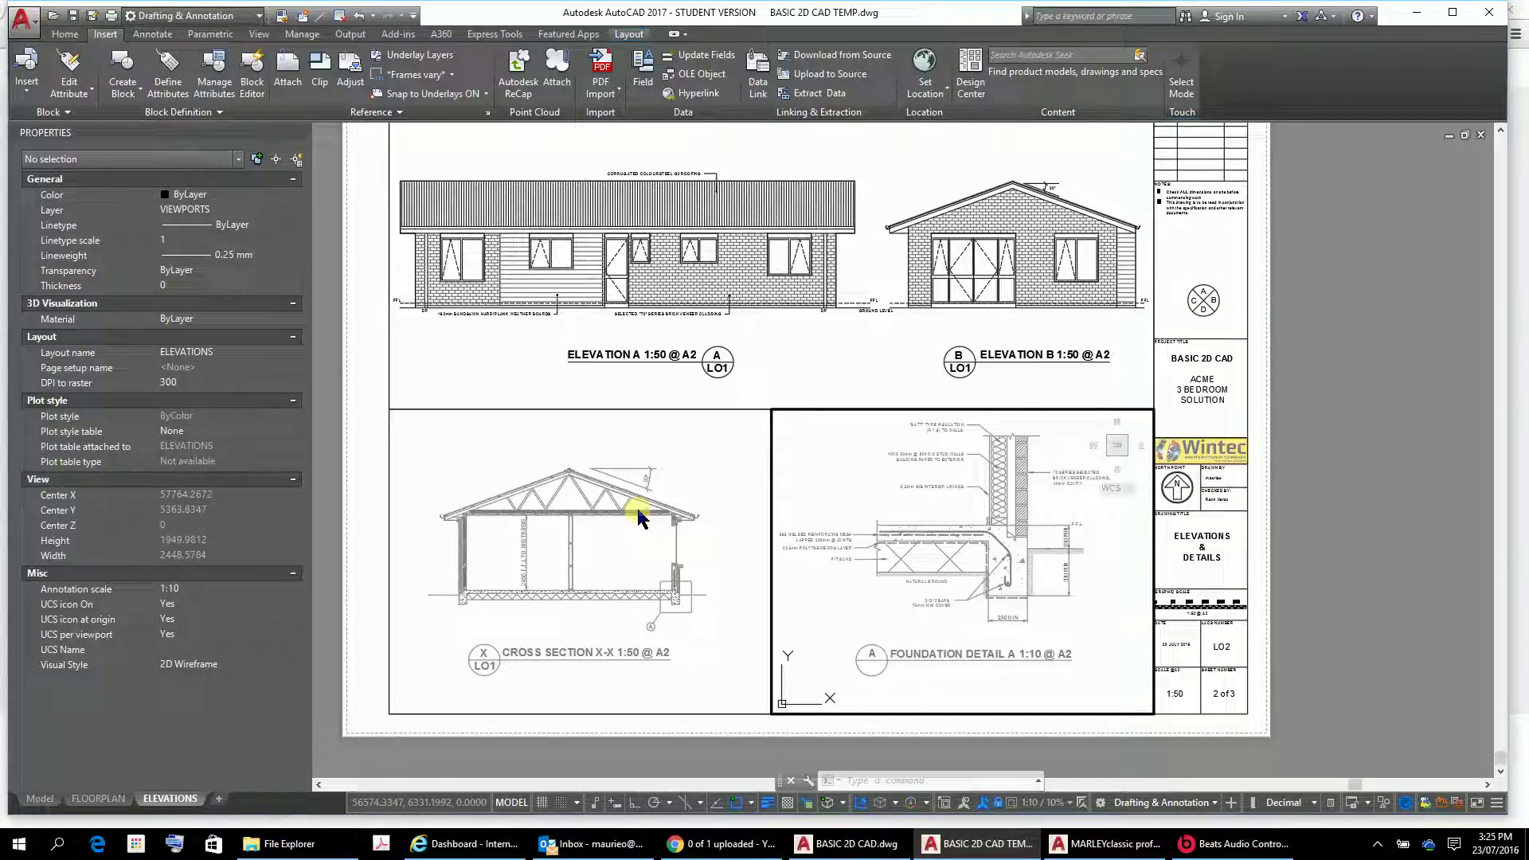
Examine the ELEVATIONS sheet's title block, including its project title, drawing title, scale and sheet number
scroll(1211, 368, "up", 5)
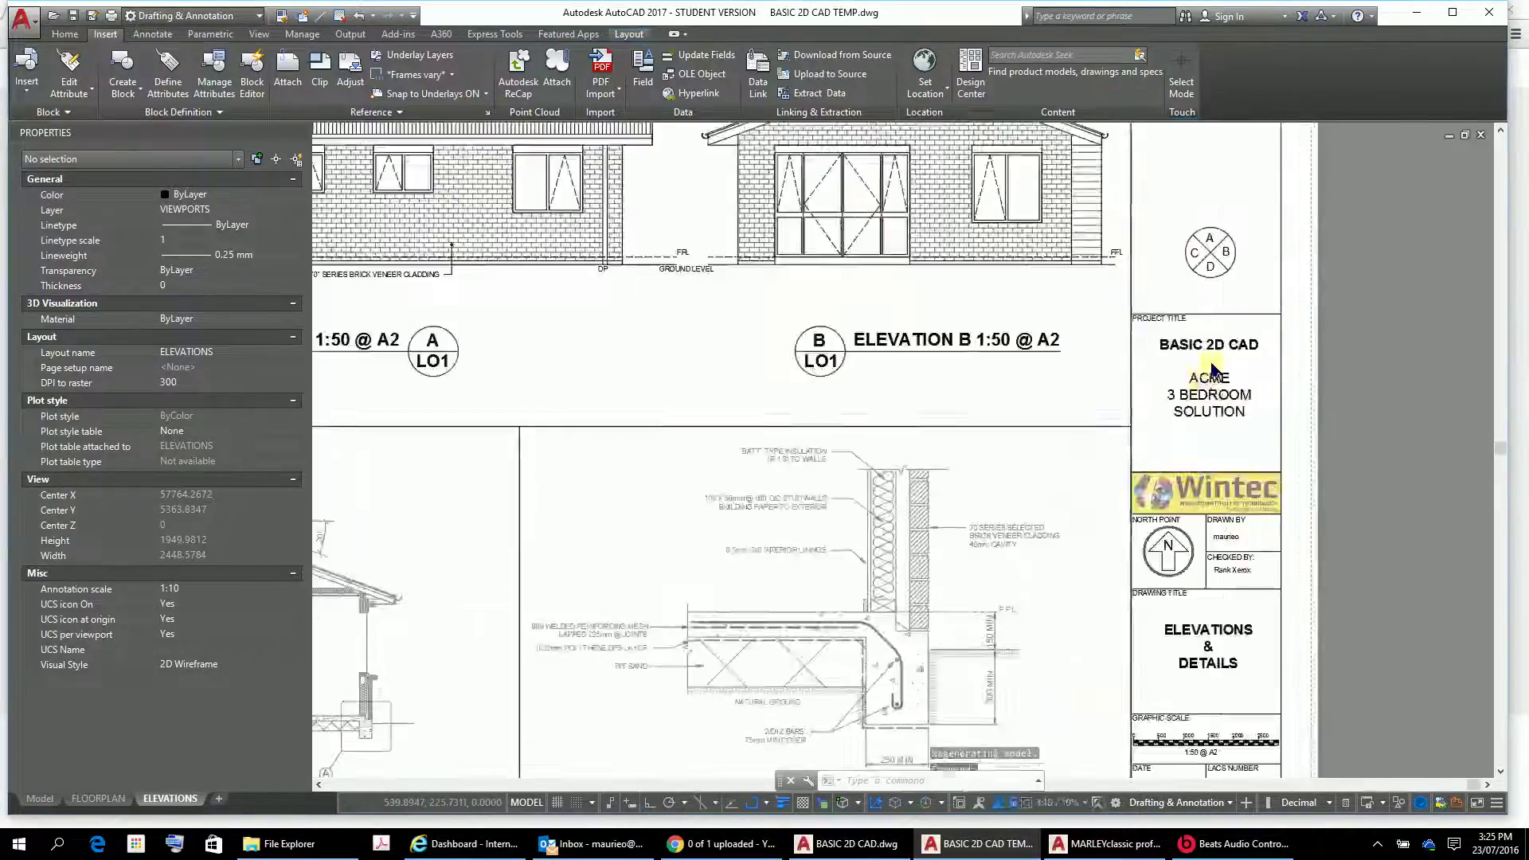
scroll(1211, 368, "down", 5)
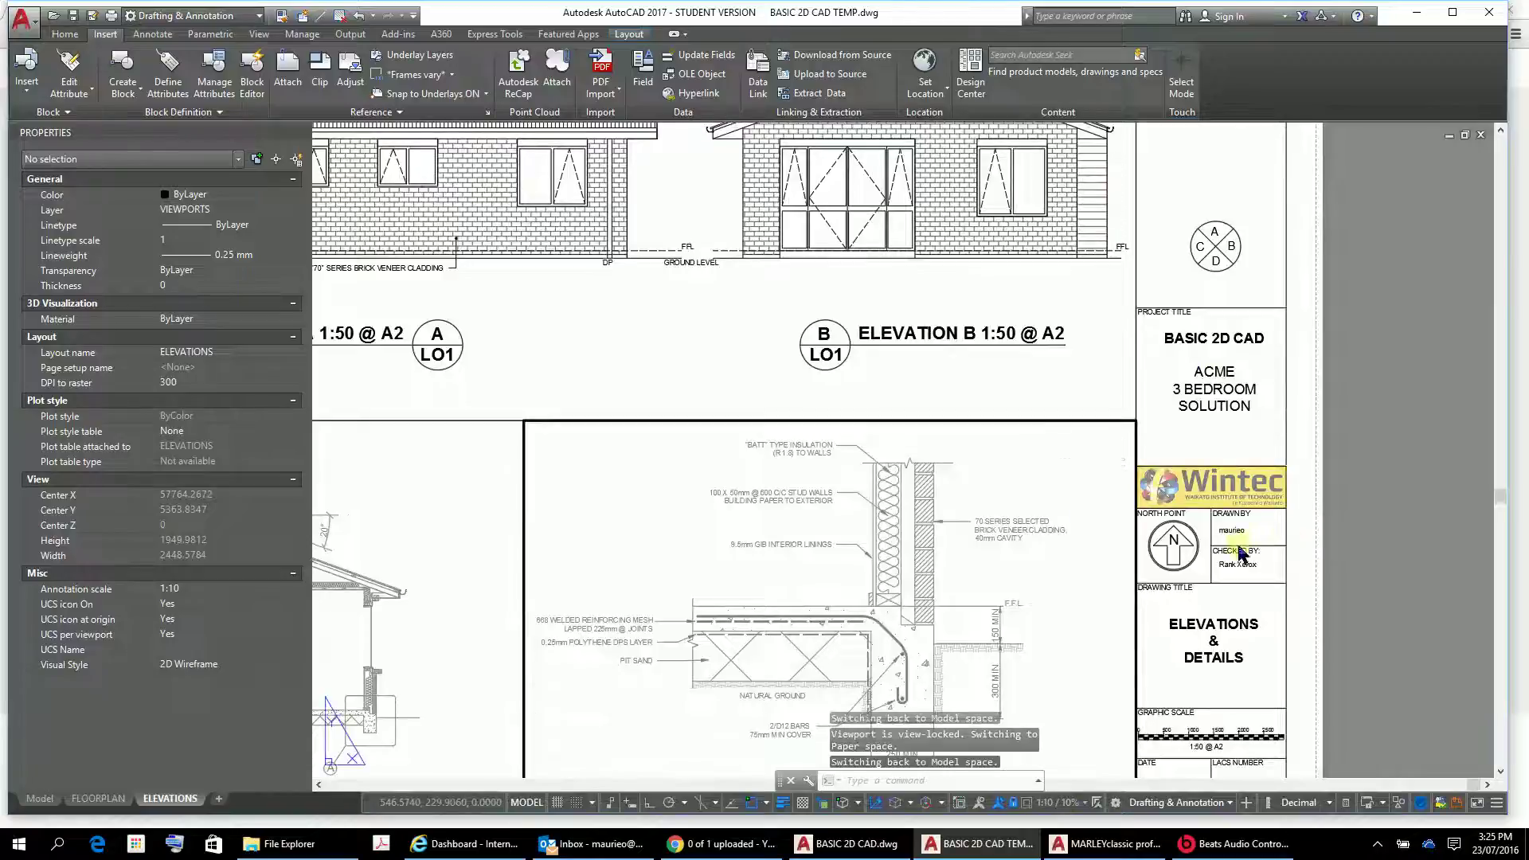
scroll(1234, 410, "down", 1)
scroll(1240, 503, "up", 4)
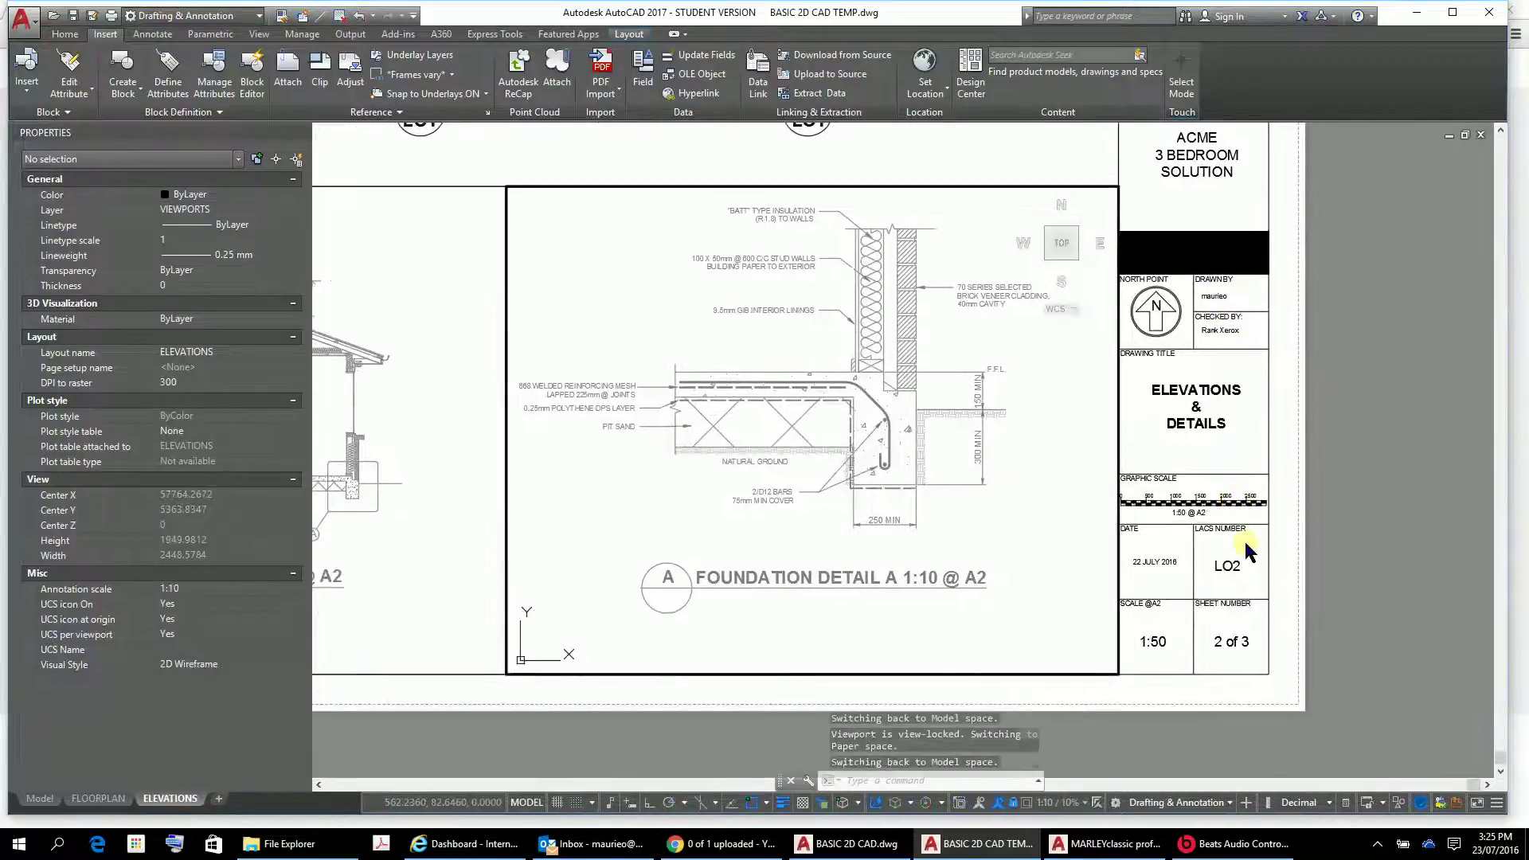
scroll(869, 452, "down", 4)
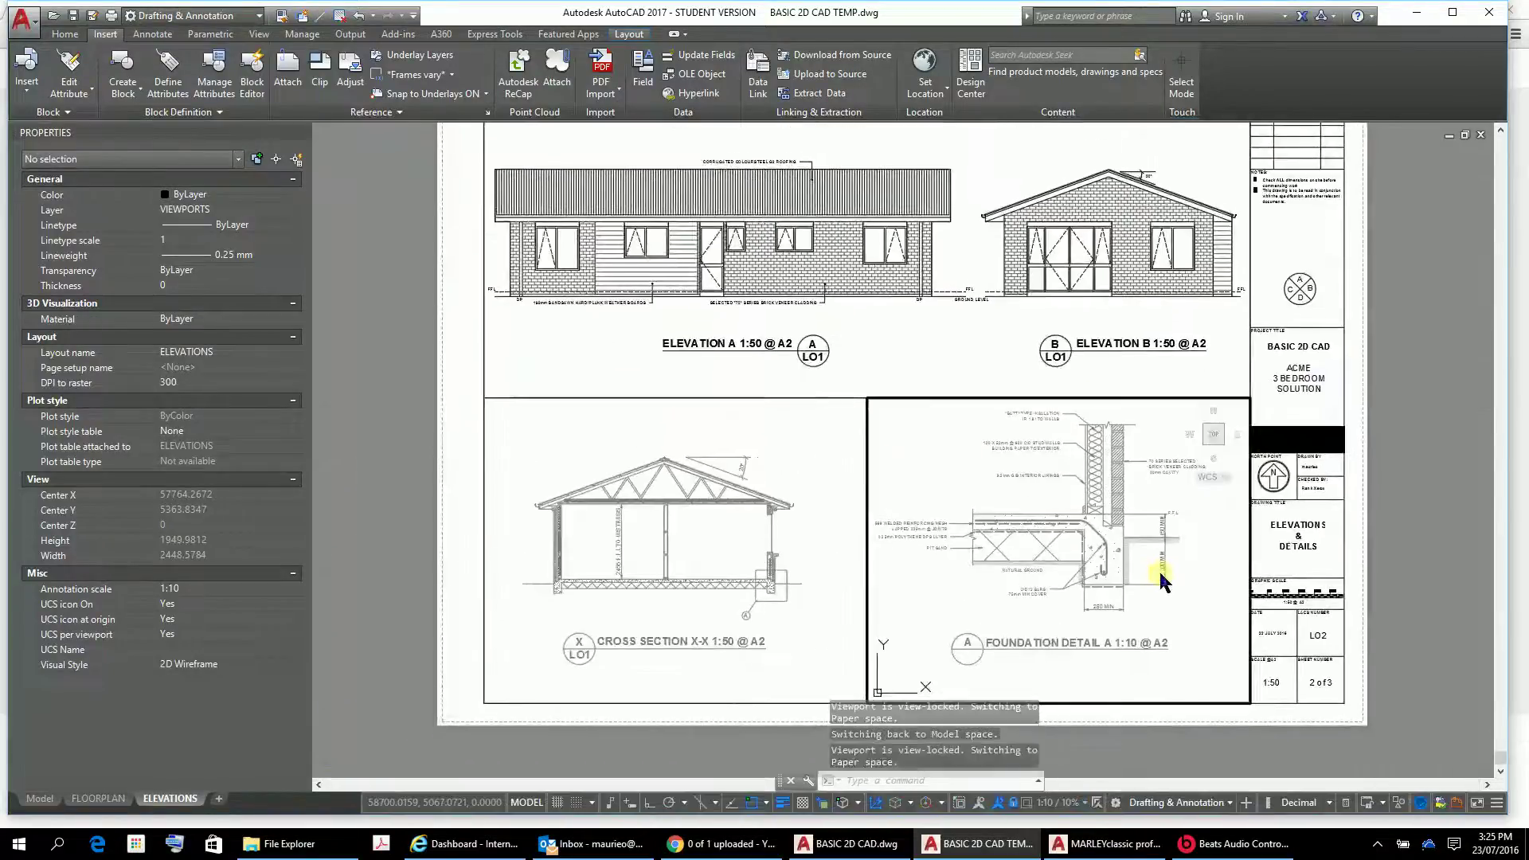